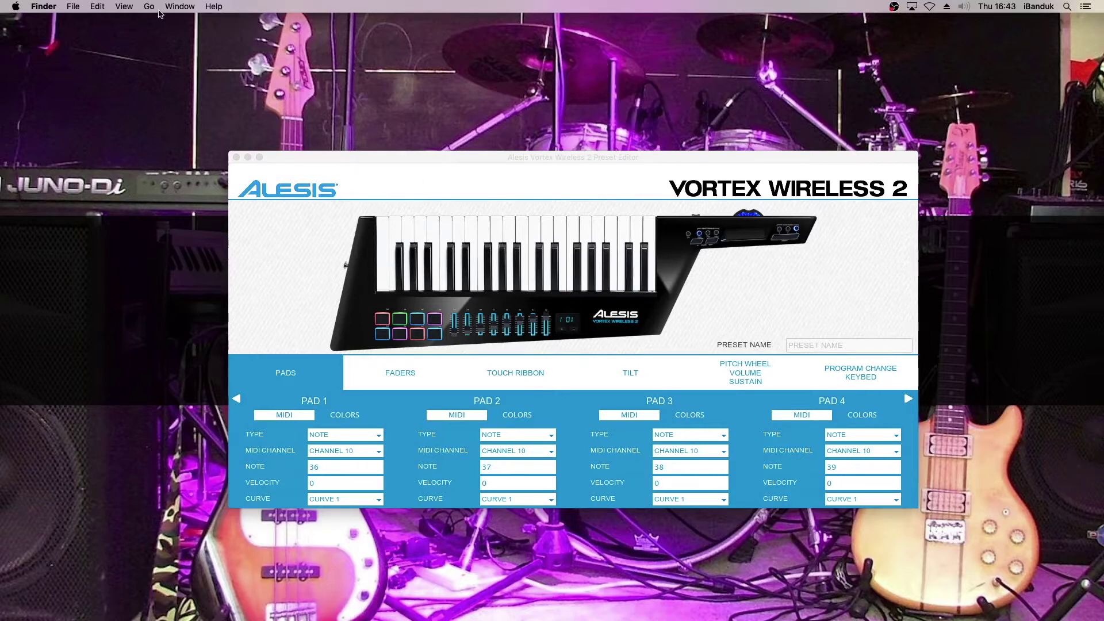
Retrieve the preset stored in slot Preset 7 from the hardware and close the retrieval dialog.
{"action": "left_click", "coordinate": [316, 183]}
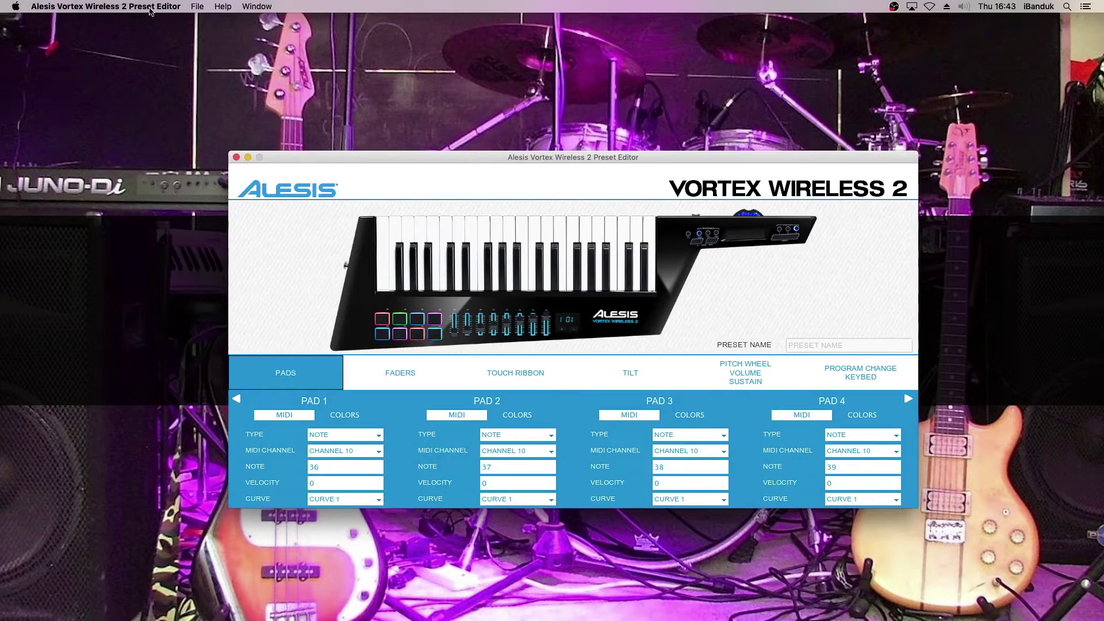
{"action": "left_click", "coordinate": [200, 9]}
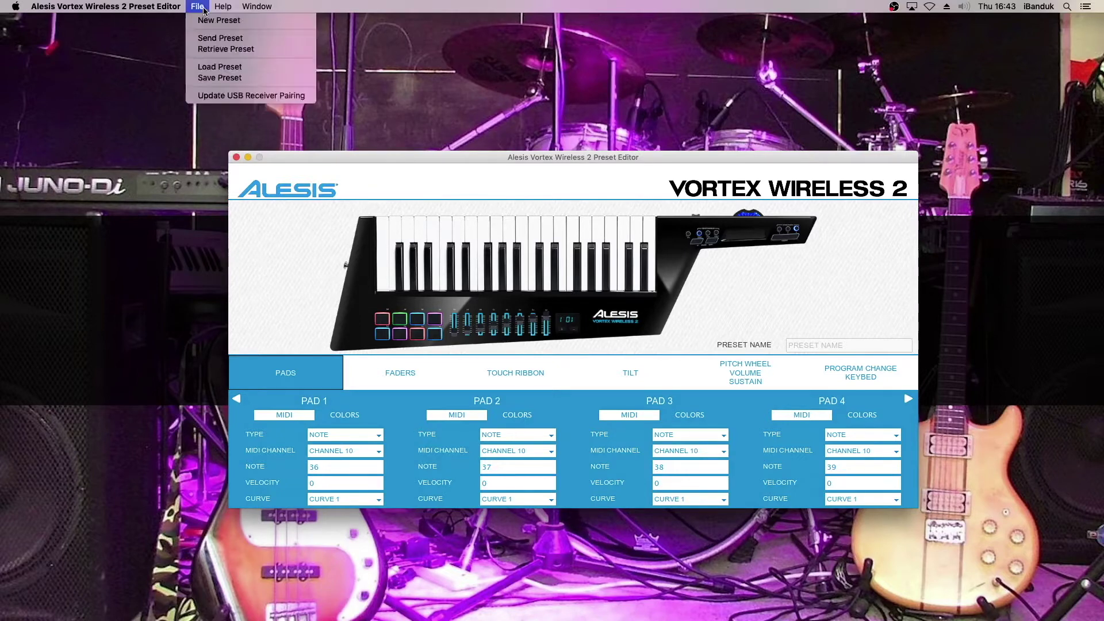
{"action": "left_click", "coordinate": [213, 50]}
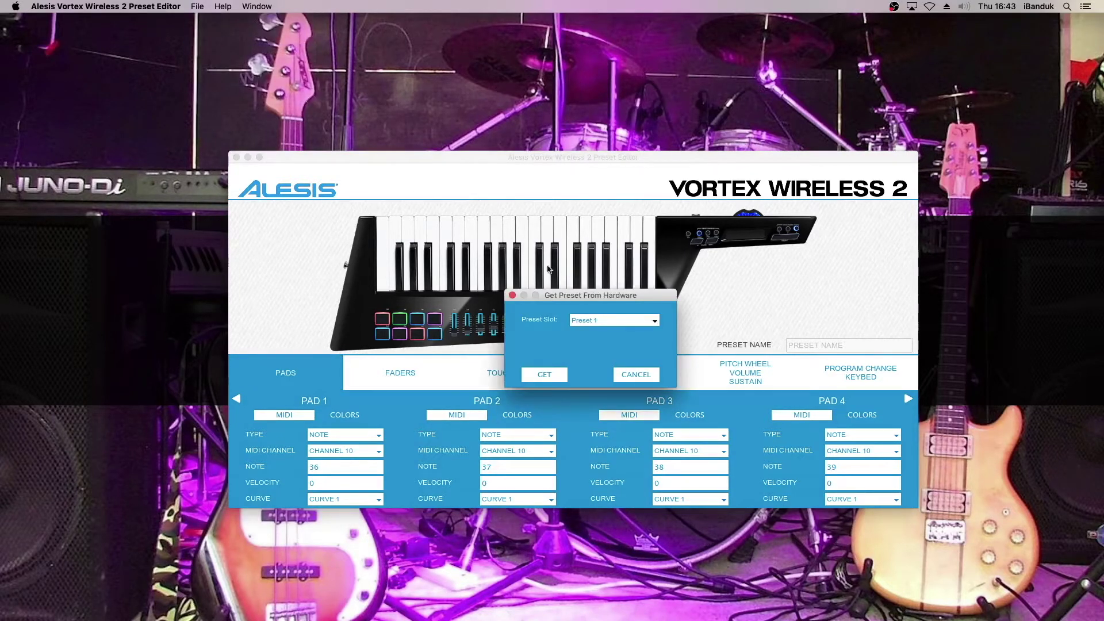
{"action": "left_click", "coordinate": [655, 321]}
{"action": "scroll", "coordinate": [655, 351], "scroll_direction": "down", "scroll_amount": 2}
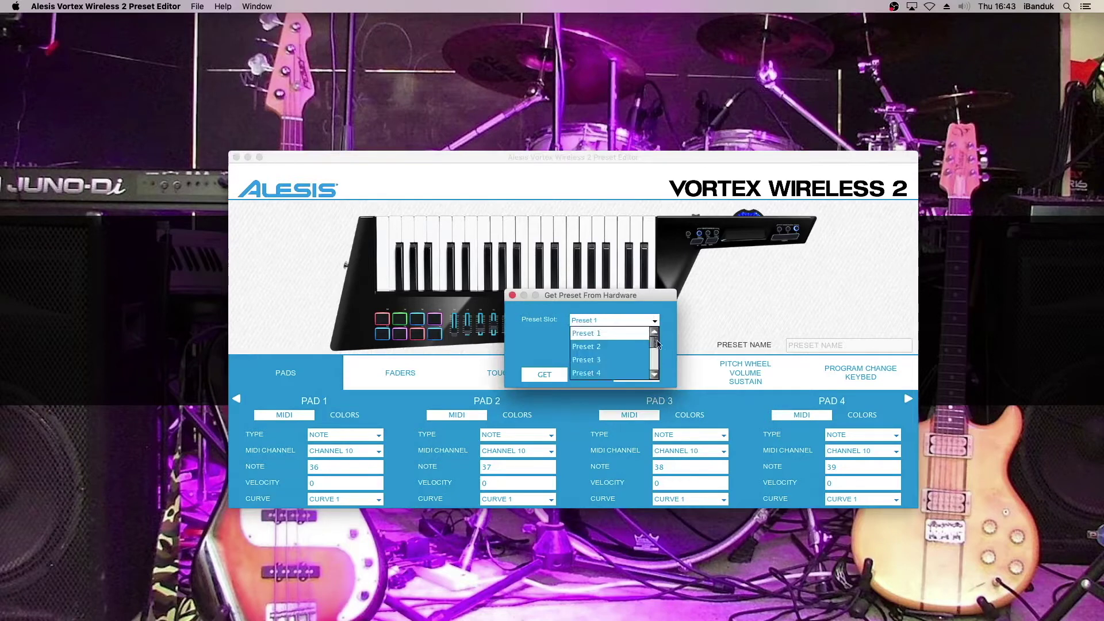
{"action": "left_click", "coordinate": [636, 361]}
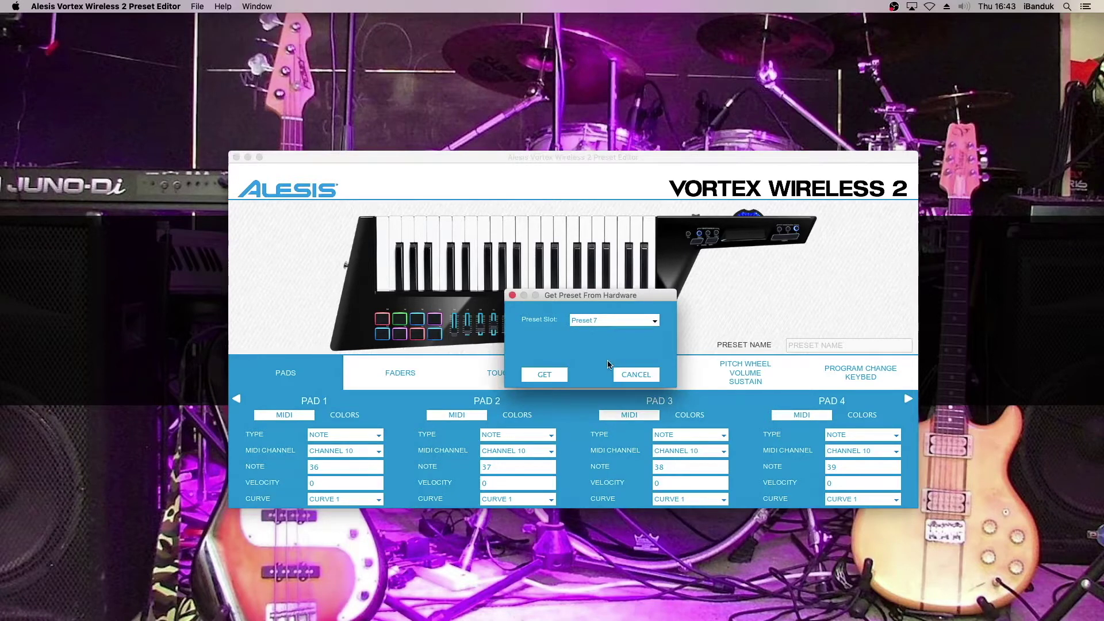
{"action": "left_click", "coordinate": [549, 380]}
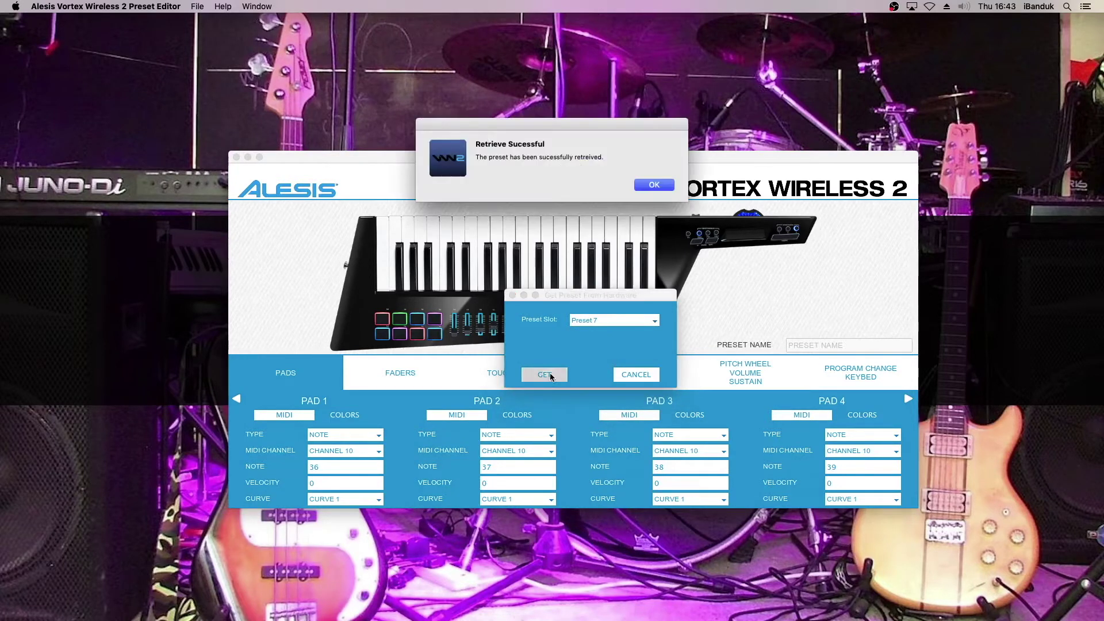
{"action": "left_click", "coordinate": [647, 190]}
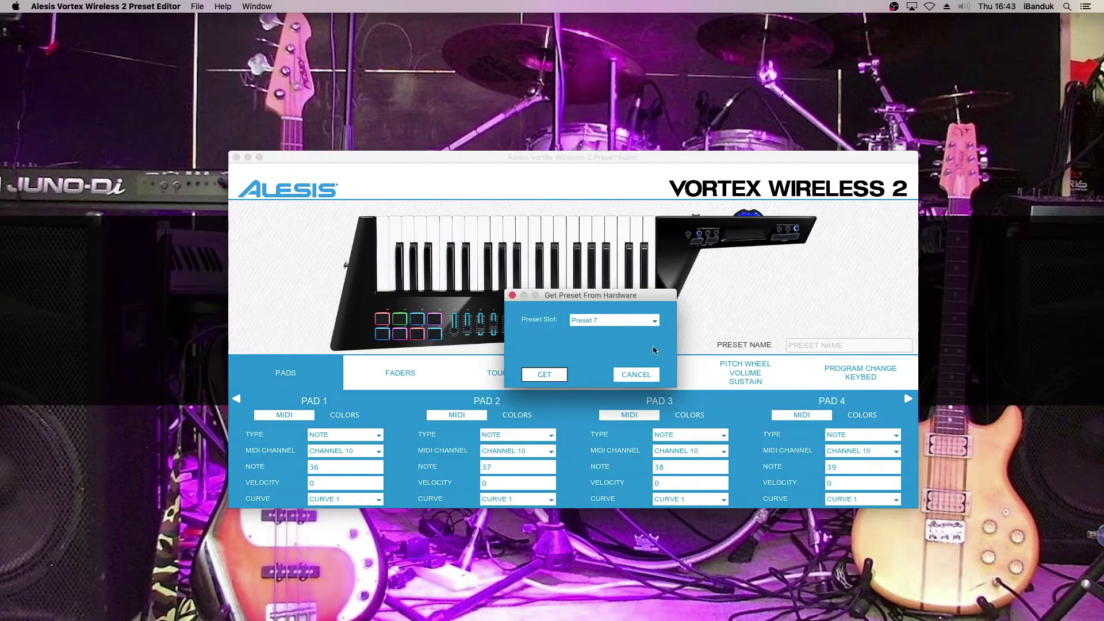
{"action": "left_click", "coordinate": [644, 373]}
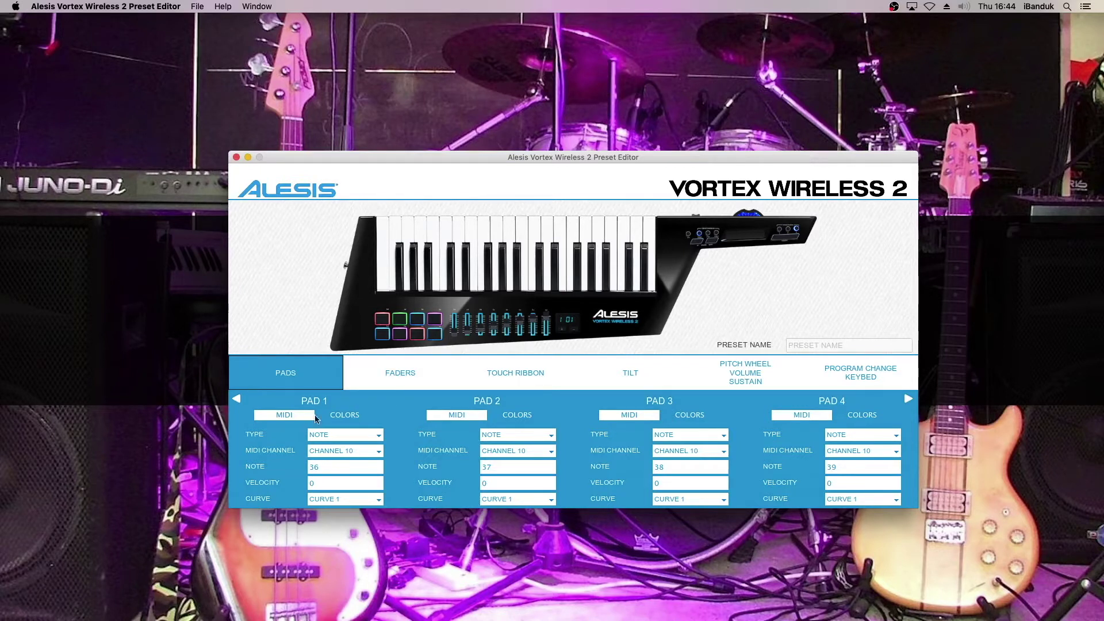
Set Pad 1's type to CC Momentary with a press value of 127.
{"action": "left_click", "coordinate": [377, 435]}
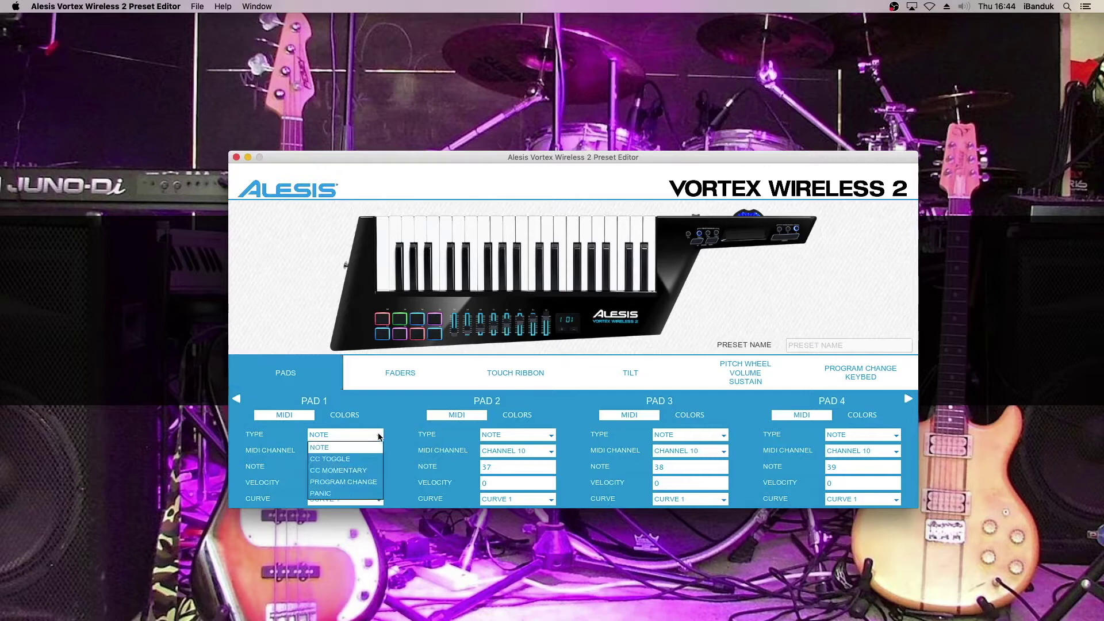
{"action": "left_click", "coordinate": [368, 475]}
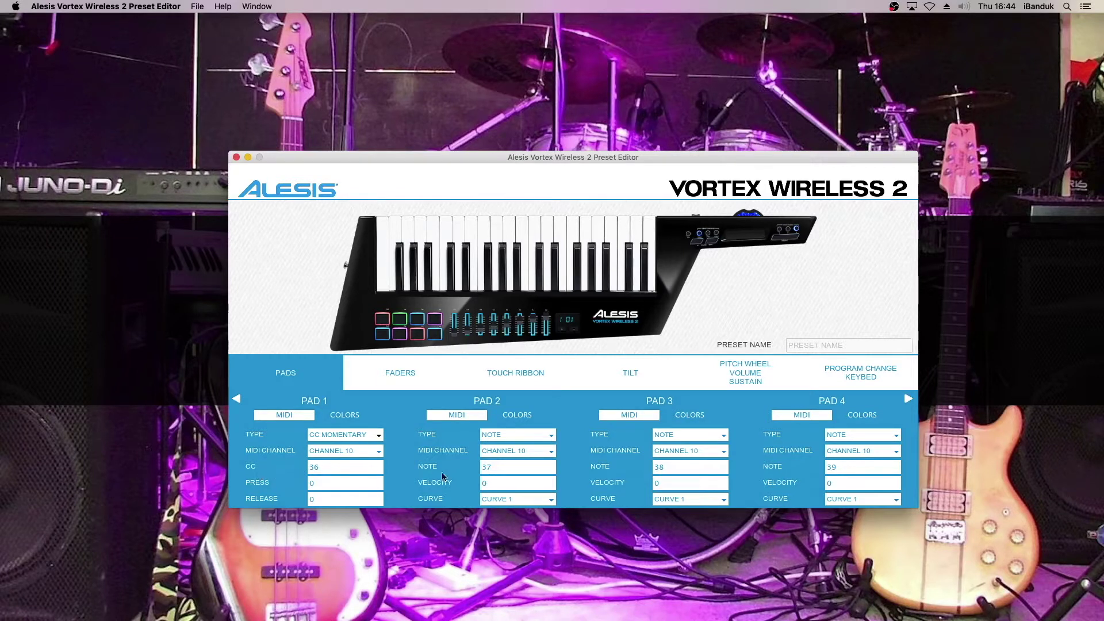
{"action": "double_click", "coordinate": [327, 484]}
{"action": "type", "text": "12"}
Set Pad 2's type to CC Momentary with a press value of 127 and a release value of 0.
{"action": "left_click", "coordinate": [550, 438]}
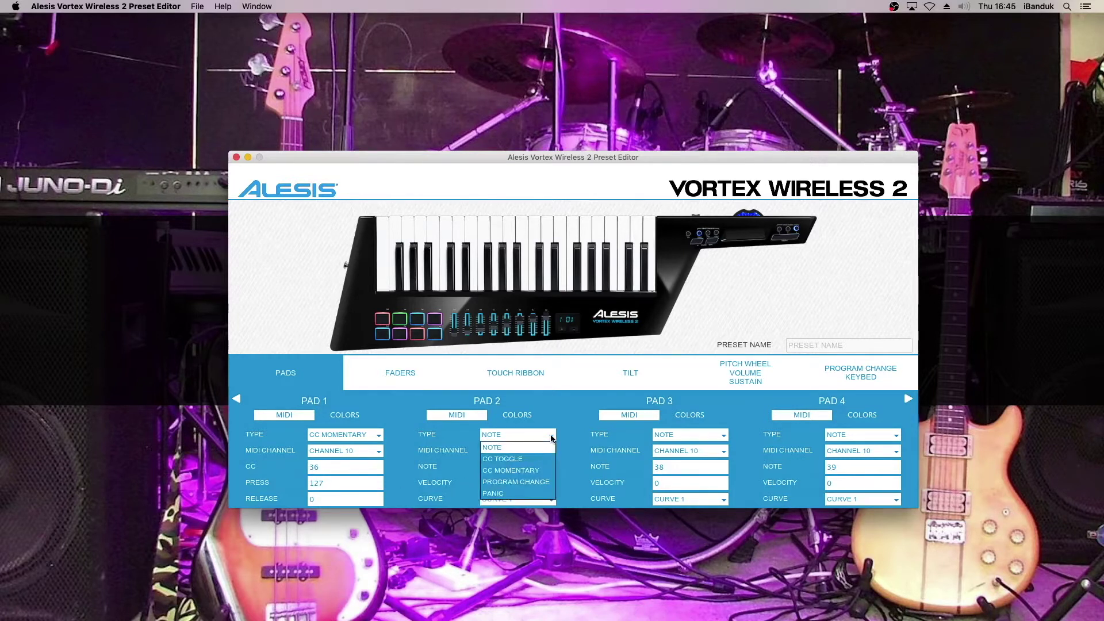
{"action": "left_click", "coordinate": [544, 472]}
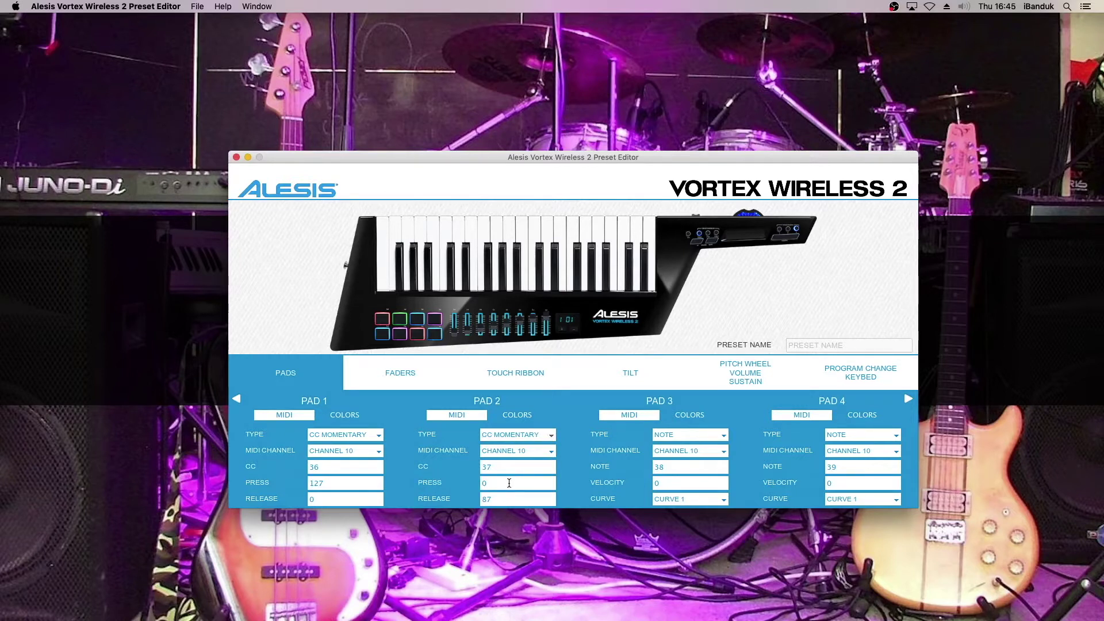
{"action": "key", "text": "BackSpace"}
{"action": "type", "text": "127"}
{"action": "left_click", "coordinate": [506, 500]}
{"action": "key", "text": "BackSpace"}
{"action": "key", "text": "BackSpace"}
{"action": "type", "text": "0"}
Set Pad 3's type to CC Momentary with a press value of 127.
{"action": "left_click", "coordinate": [723, 438]}
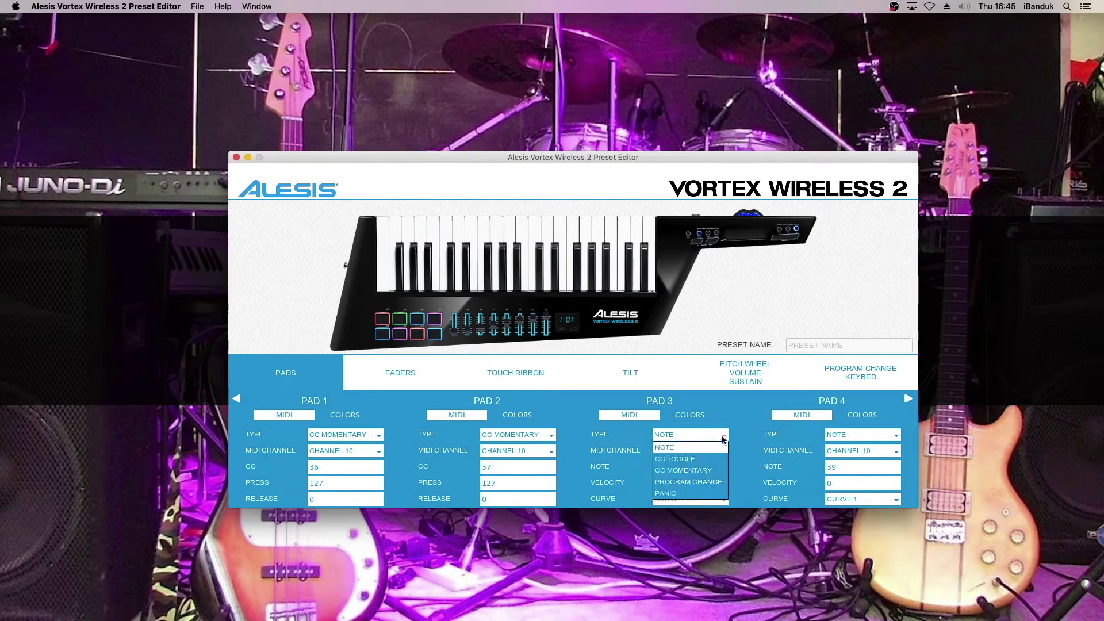
{"action": "left_click", "coordinate": [712, 470]}
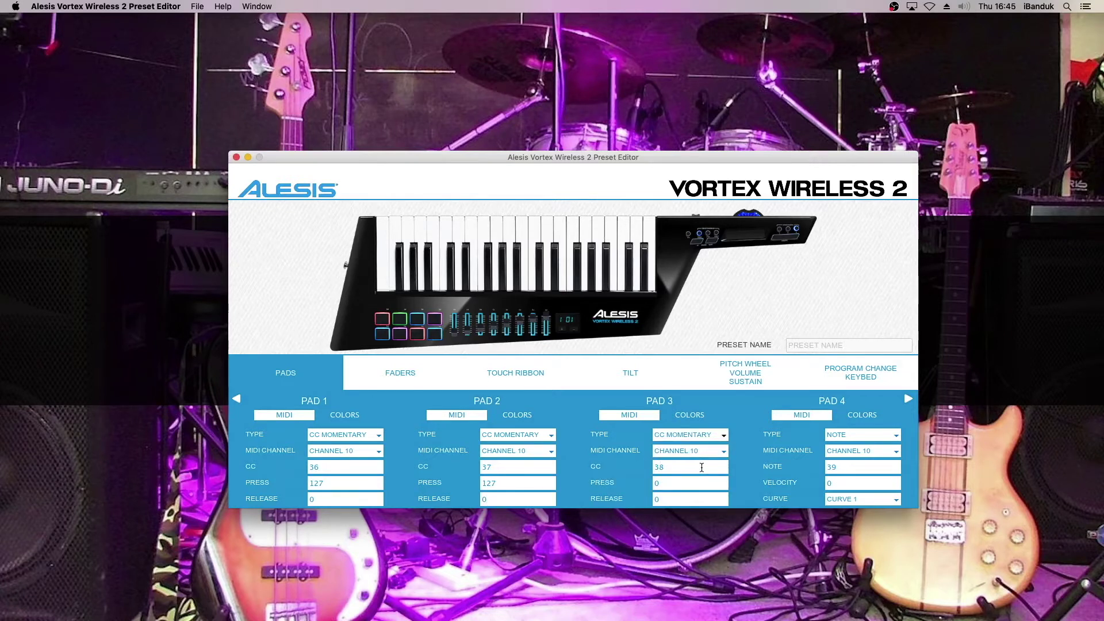
{"action": "left_click", "coordinate": [695, 483]}
{"action": "key", "text": "BackSpace"}
{"action": "type", "text": "127"}
Set Pad 4's type to CC Momentary with a press value of 127.
{"action": "left_click", "coordinate": [858, 435]}
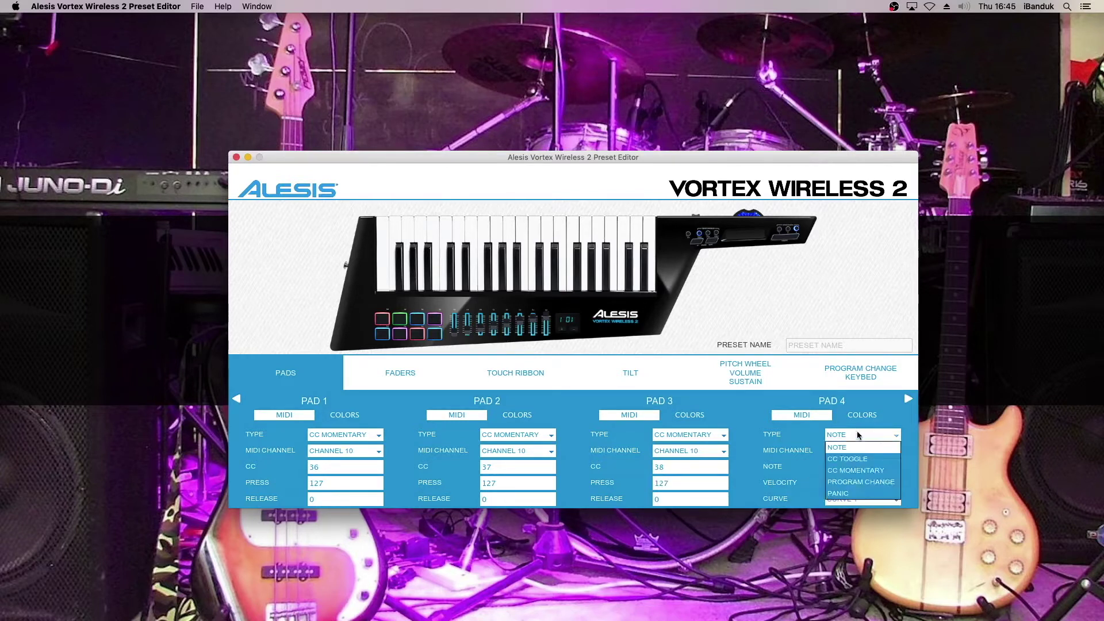
{"action": "left_click", "coordinate": [854, 470]}
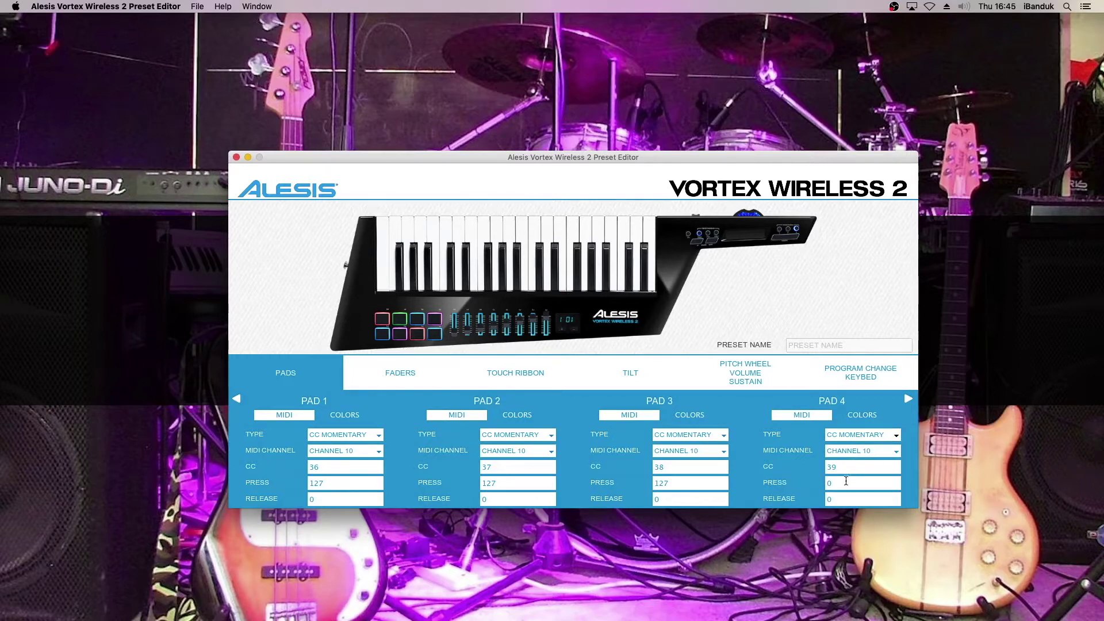
{"action": "double_click", "coordinate": [845, 484]}
{"action": "type", "text": "127"}
Set Pad 5's type to CC Momentary with a press value of 127.
{"action": "left_click", "coordinate": [908, 400]}
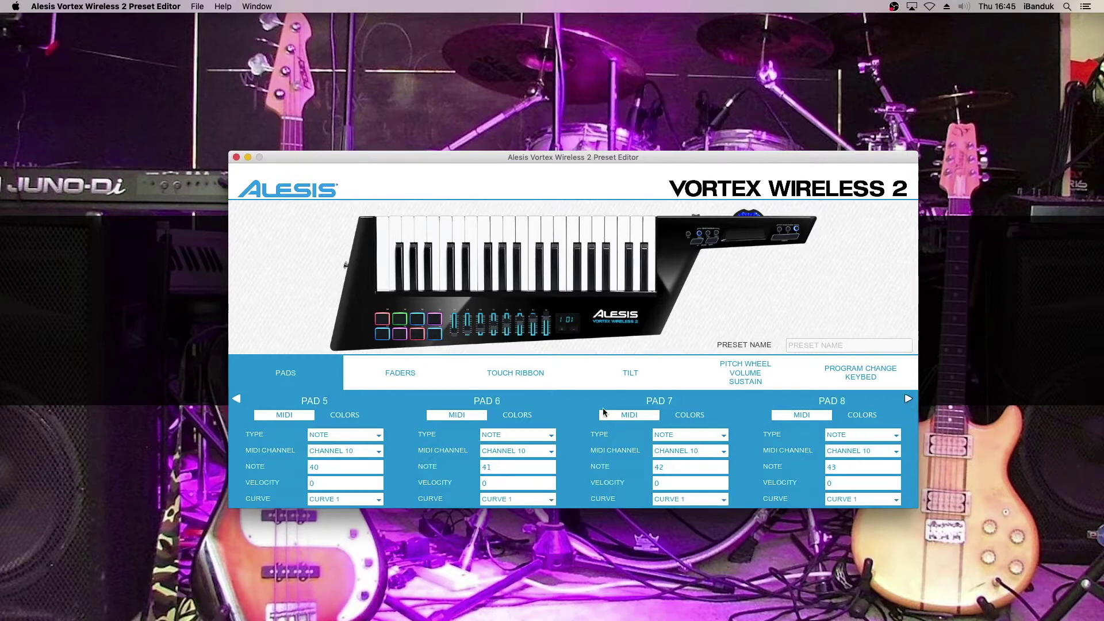
{"action": "left_click", "coordinate": [379, 436]}
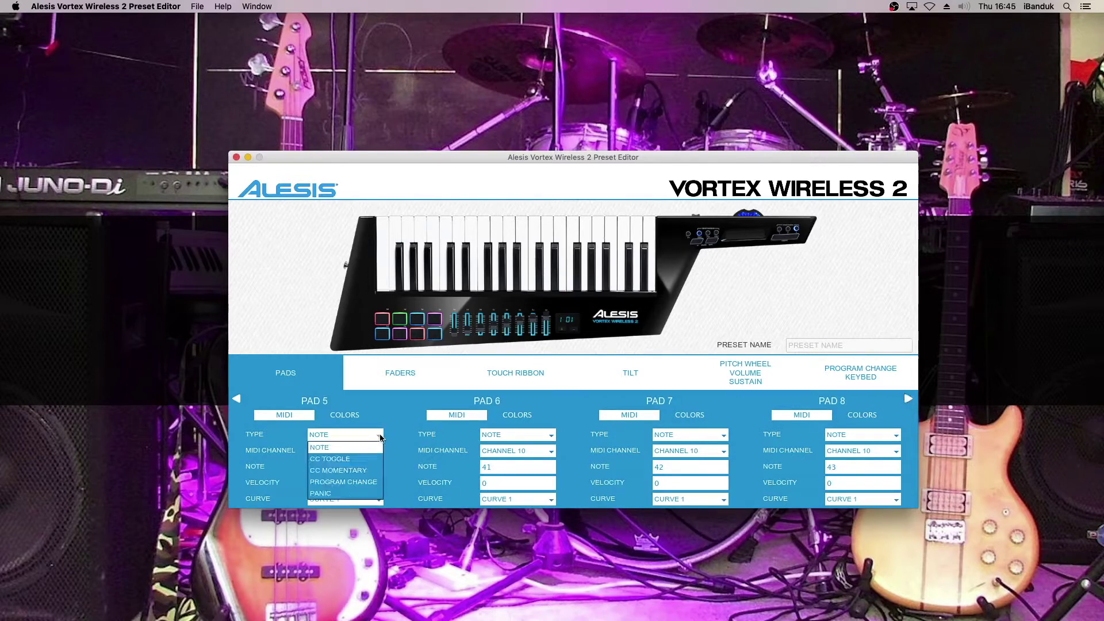
{"action": "left_click", "coordinate": [372, 473]}
{"action": "double_click", "coordinate": [343, 482]}
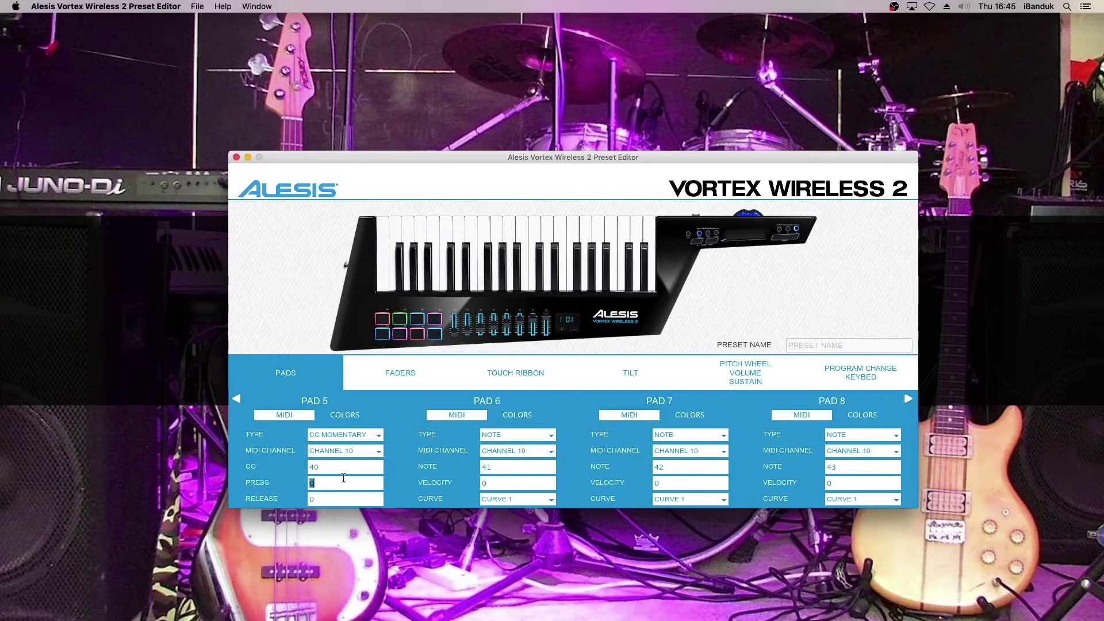
{"action": "type", "text": "127"}
Set Pad 6's type to CC Momentary with a press value of 127.
{"action": "left_click", "coordinate": [551, 436]}
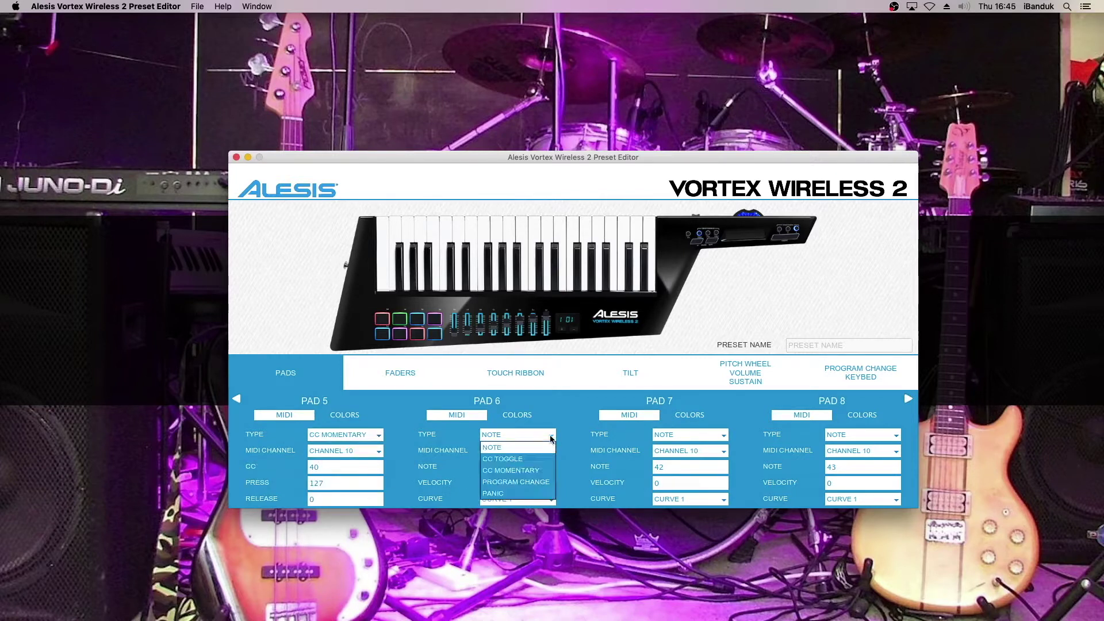
{"action": "left_click", "coordinate": [542, 471]}
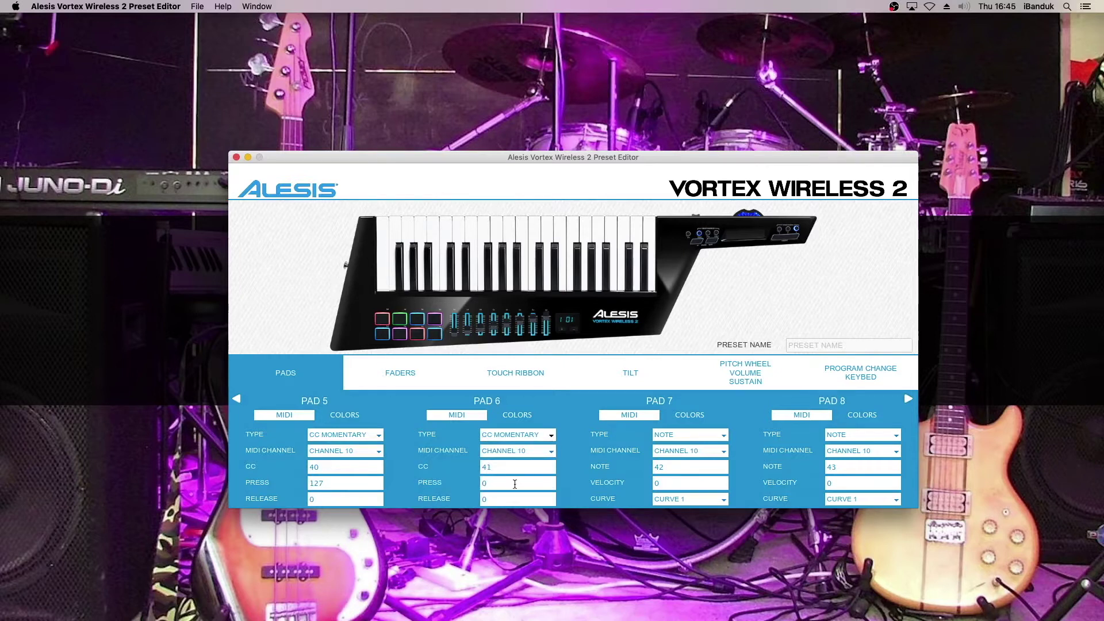
{"action": "type", "text": "127"}
Change the type of Pad 7 and Pad 8 to CC Toggle.
{"action": "left_click", "coordinate": [725, 439]}
{"action": "left_click", "coordinate": [718, 459]}
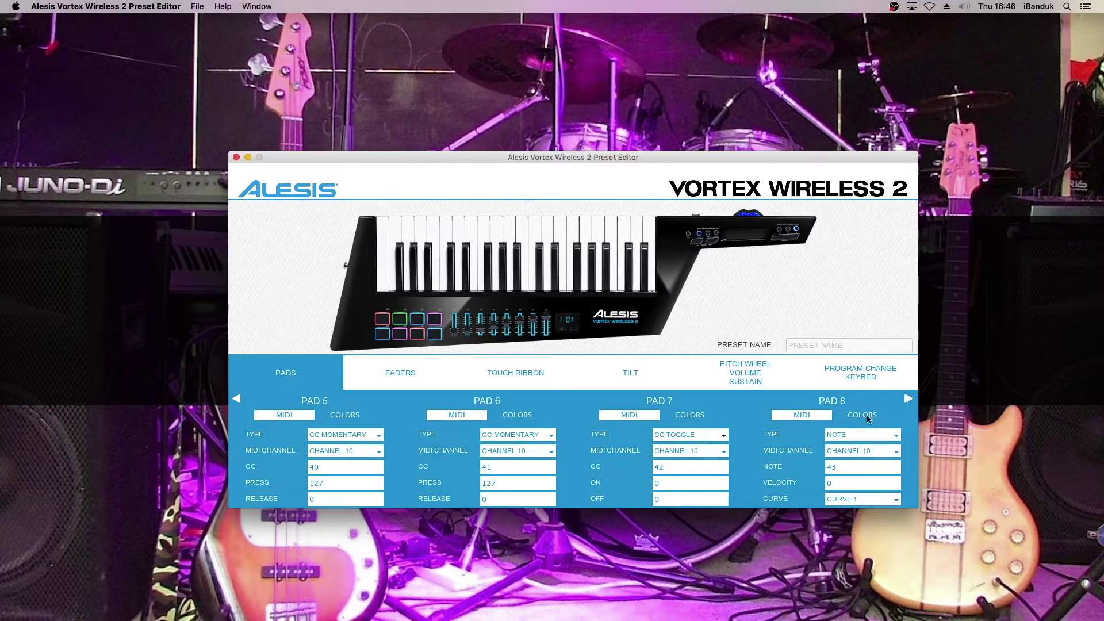
{"action": "left_click", "coordinate": [895, 436]}
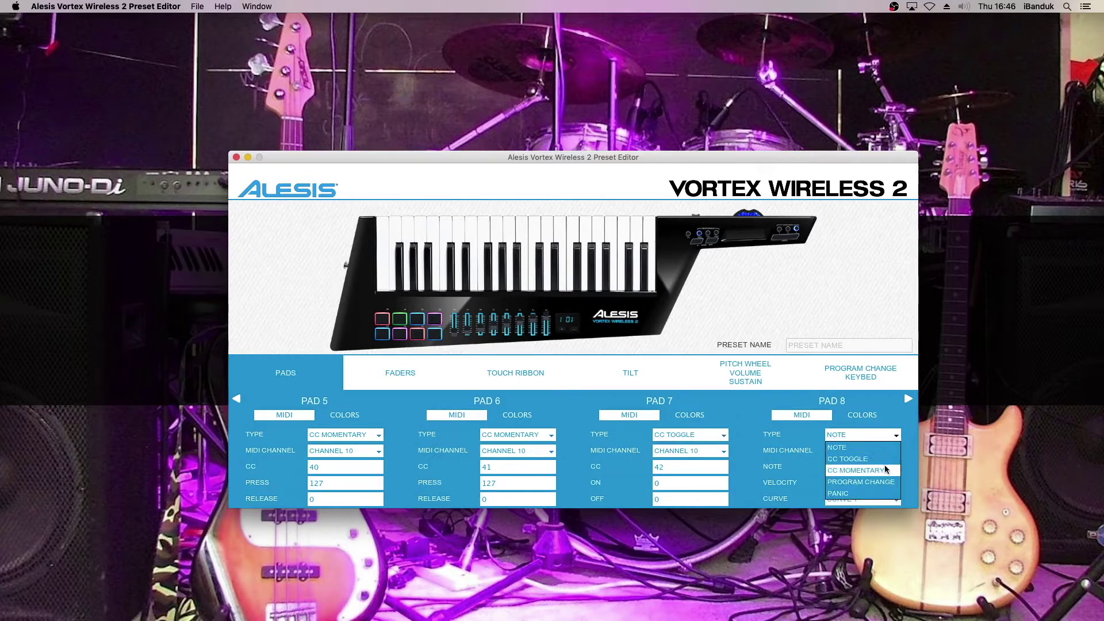
{"action": "left_click", "coordinate": [842, 459]}
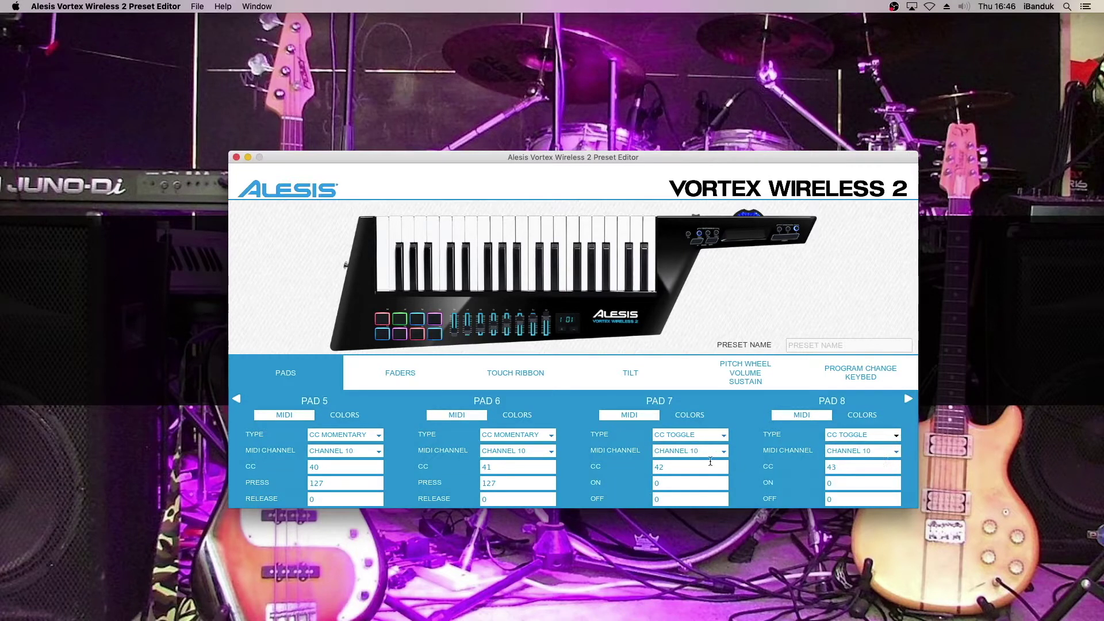
Set the On value of both Pad 7 and Pad 8 to 127.
{"action": "double_click", "coordinate": [669, 487]}
{"action": "type", "text": "127"}
{"action": "left_click", "coordinate": [670, 498]}
{"action": "double_click", "coordinate": [840, 483]}
{"action": "type", "text": "127"}
Set Pad Color 1 to White for Pad 8 and Pad 7.
{"action": "left_click", "coordinate": [868, 417]}
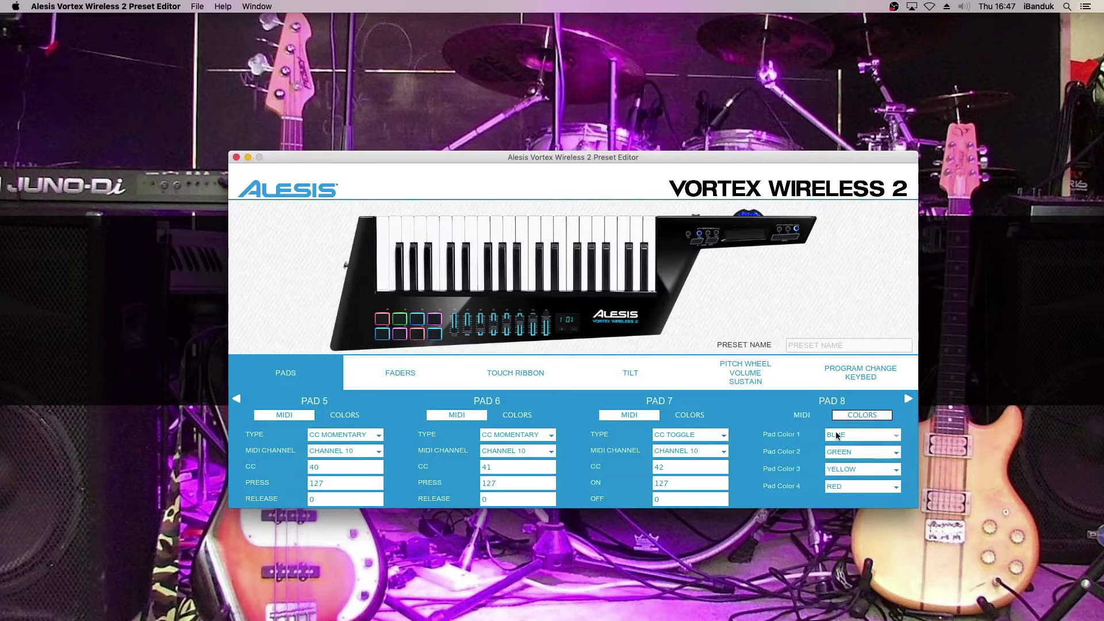
{"action": "left_click", "coordinate": [897, 439]}
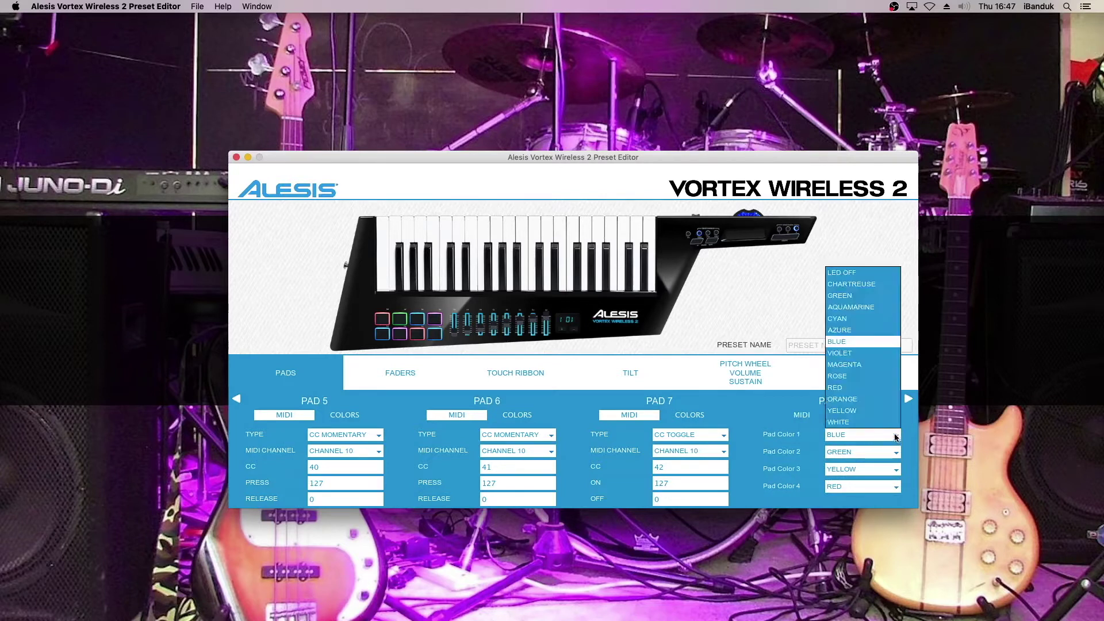
{"action": "left_click", "coordinate": [888, 424]}
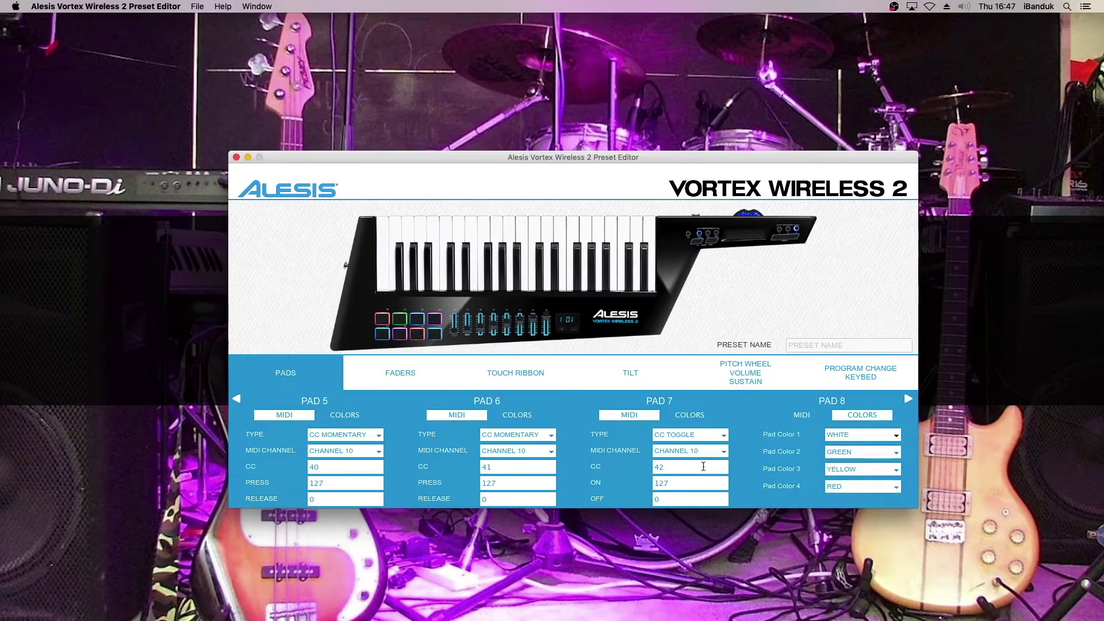
{"action": "left_click", "coordinate": [710, 417]}
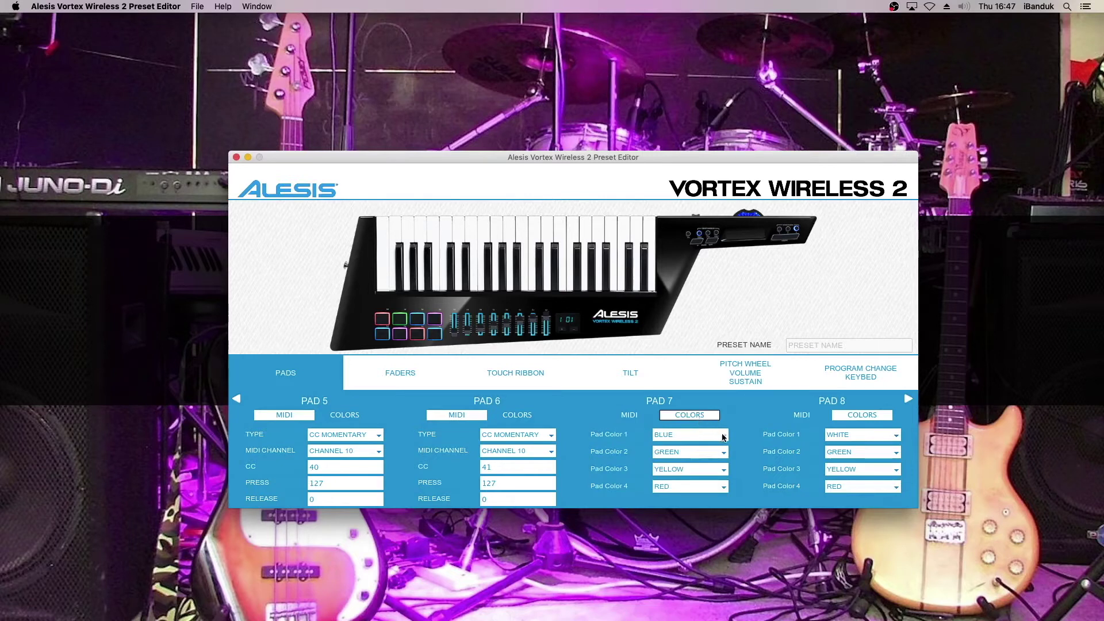
{"action": "left_click", "coordinate": [722, 435]}
{"action": "left_click", "coordinate": [708, 423]}
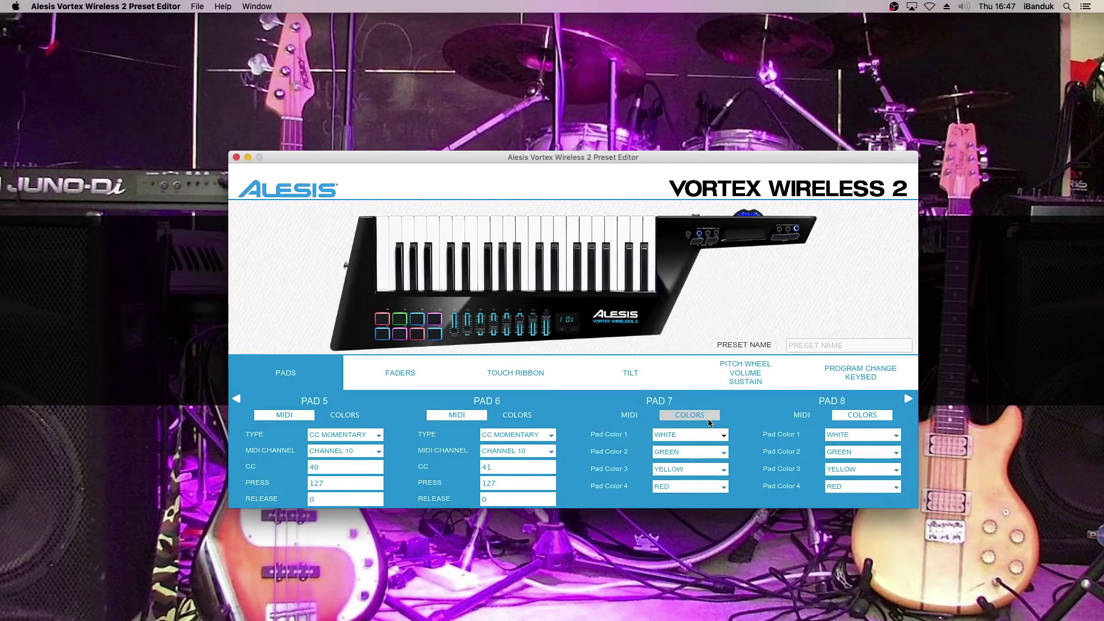
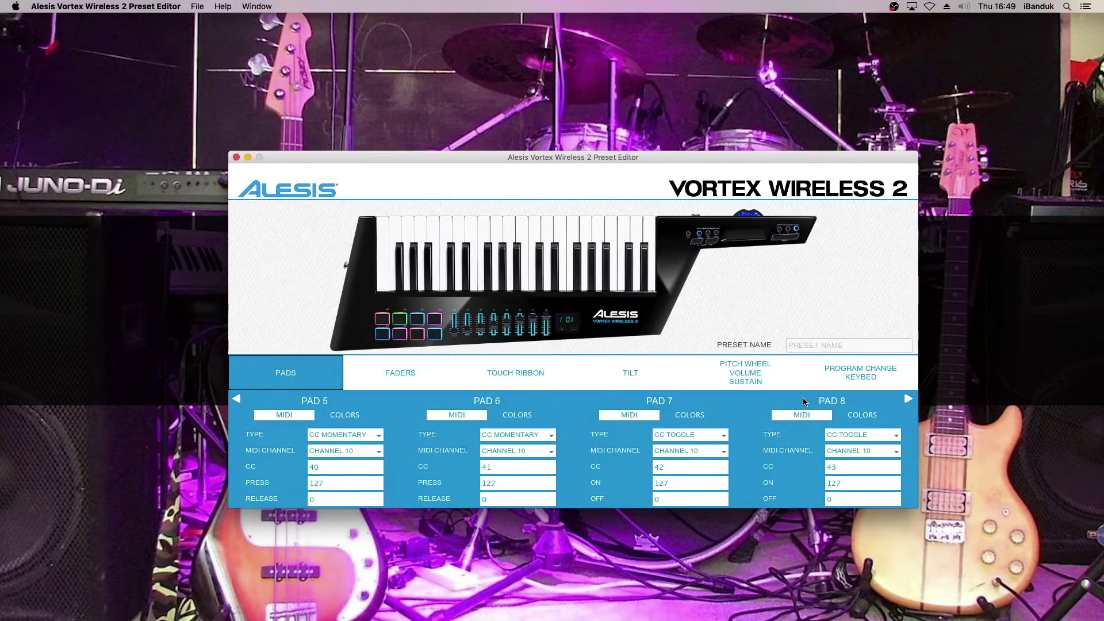
Check the touch ribbon settings and set the tilt control's MIDI channel to Channel 2.
{"action": "left_click", "coordinate": [530, 367]}
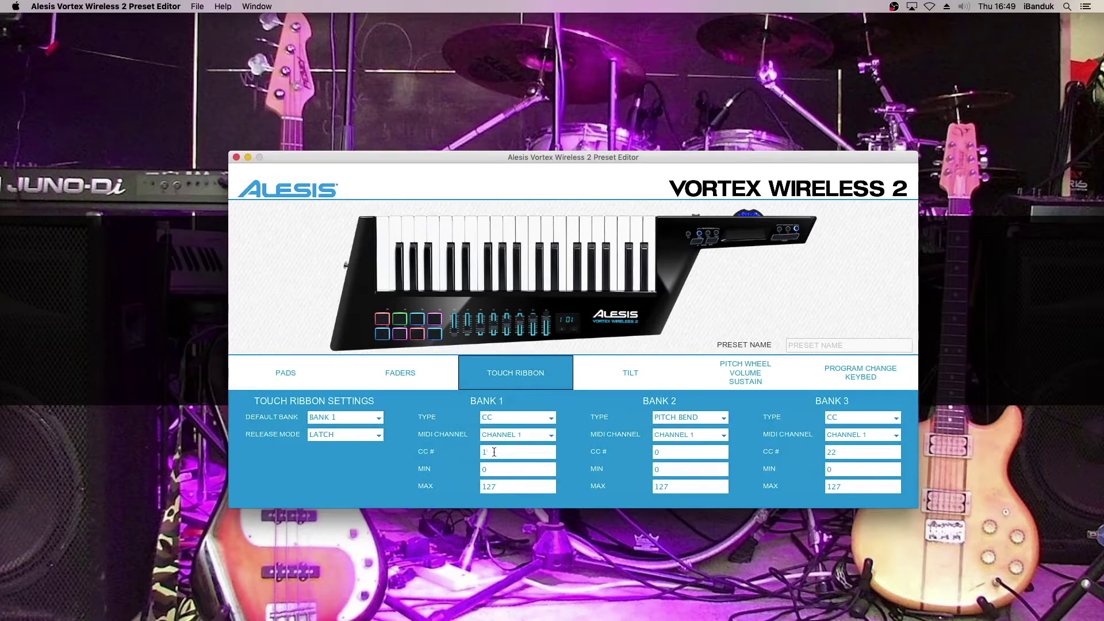
{"action": "left_click", "coordinate": [625, 374]}
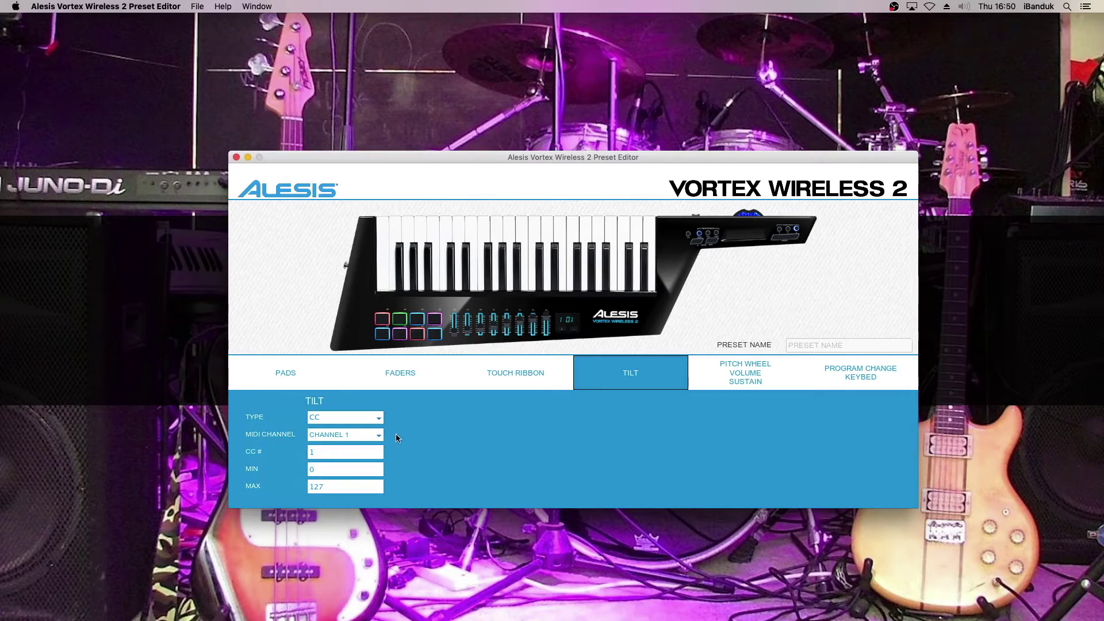
{"action": "left_click", "coordinate": [380, 436]}
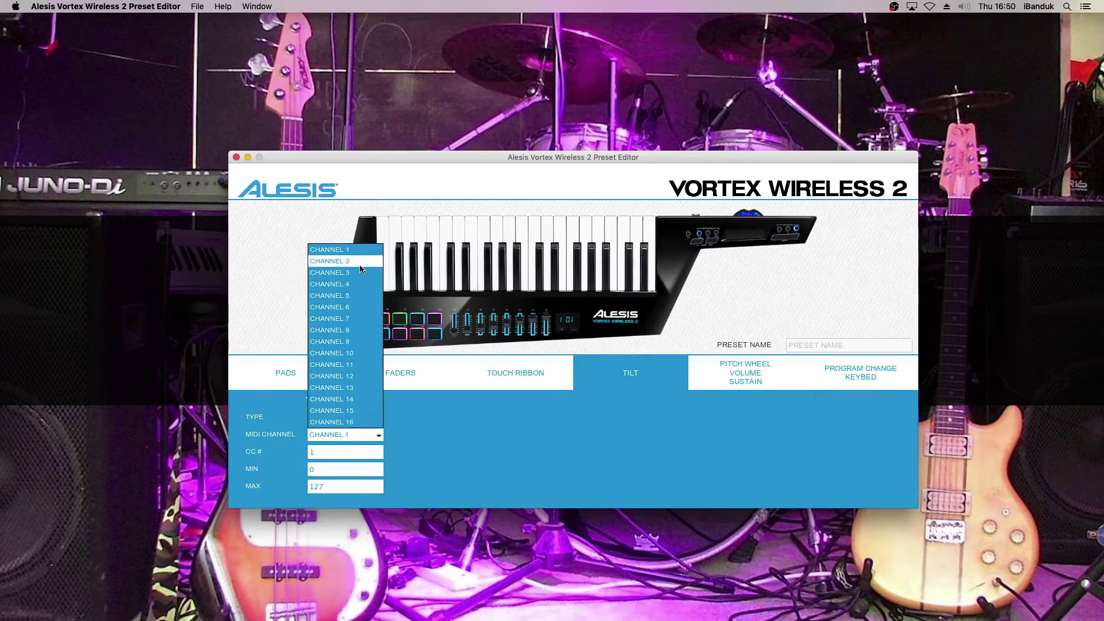
{"action": "left_click", "coordinate": [330, 262]}
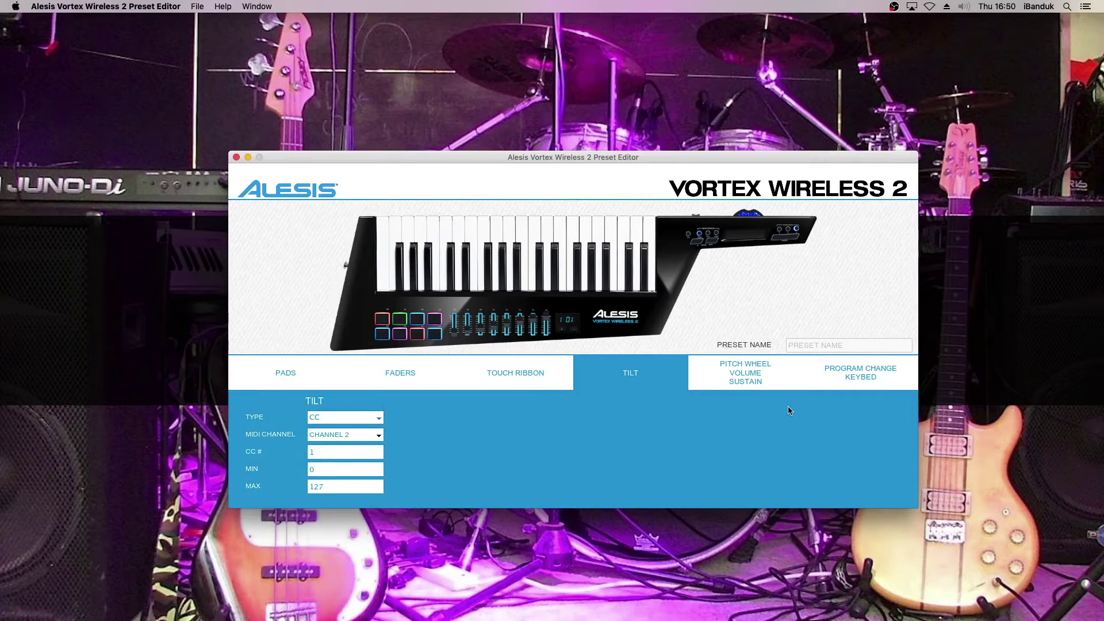
Set Send On Load to No in the preset's program change settings.
{"action": "left_click", "coordinate": [852, 374]}
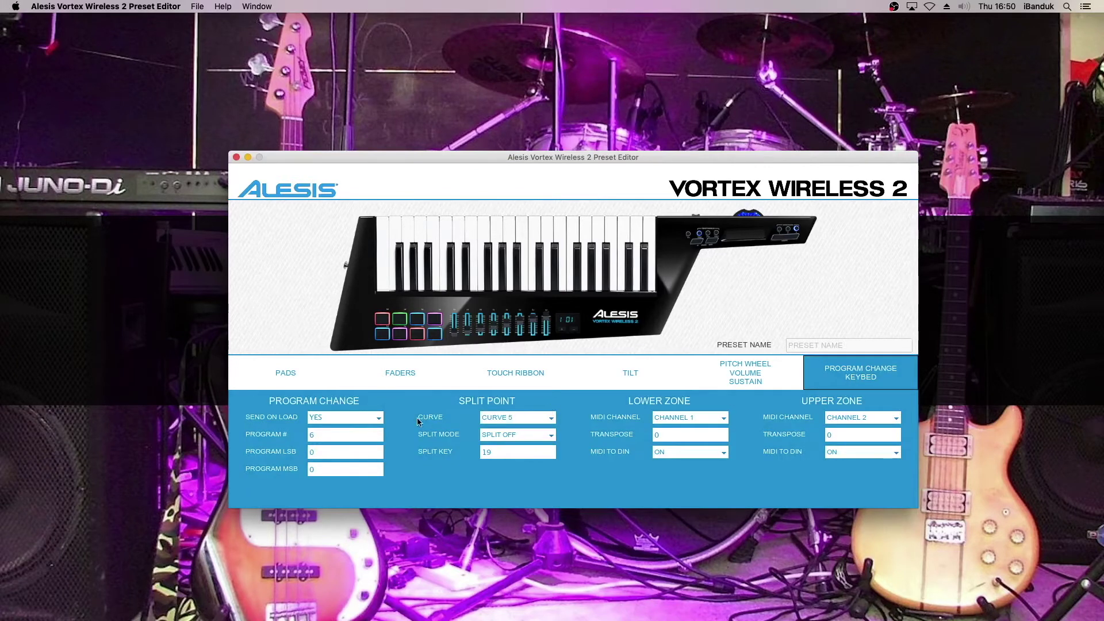
{"action": "left_click", "coordinate": [379, 419]}
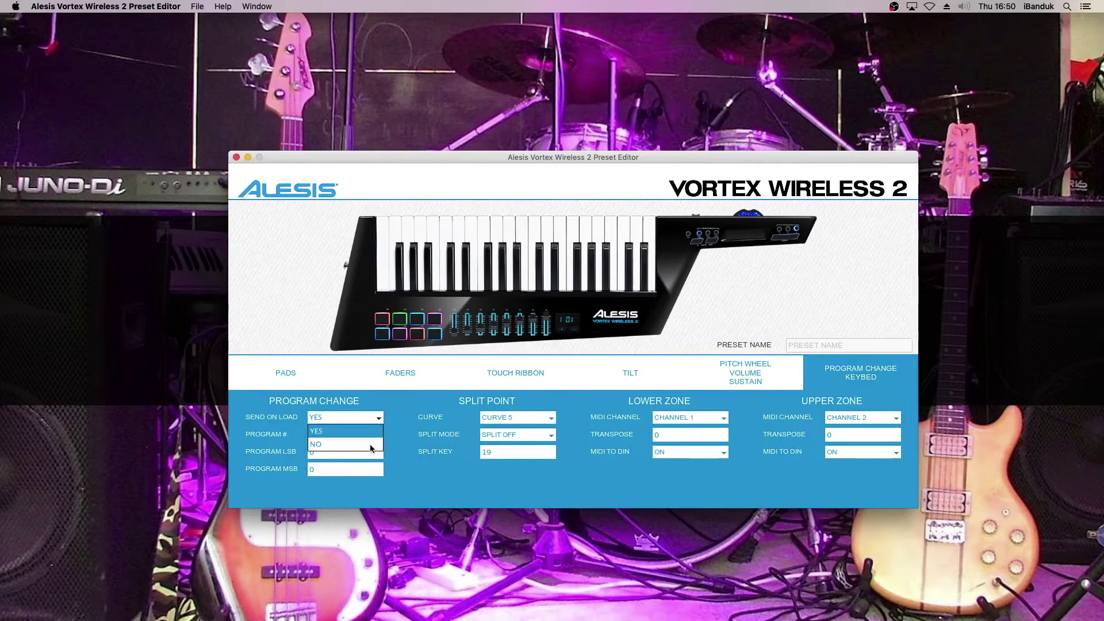
{"action": "left_click", "coordinate": [373, 443]}
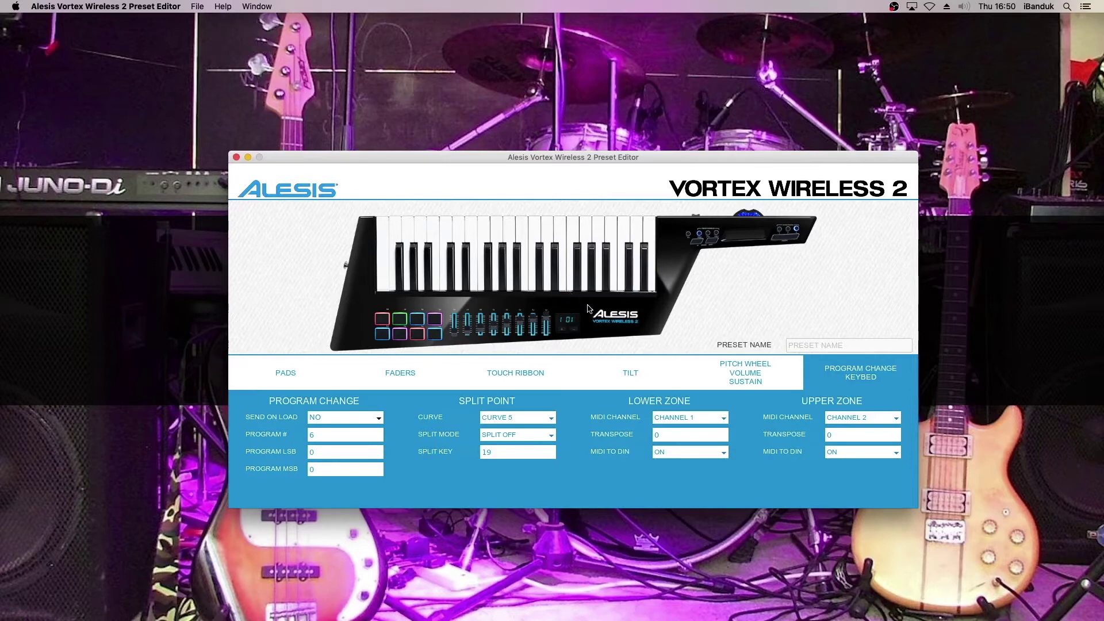
Send the edited preset to the Preset 7 slot on the hardware and close the send dialog.
{"action": "left_click", "coordinate": [197, 7]}
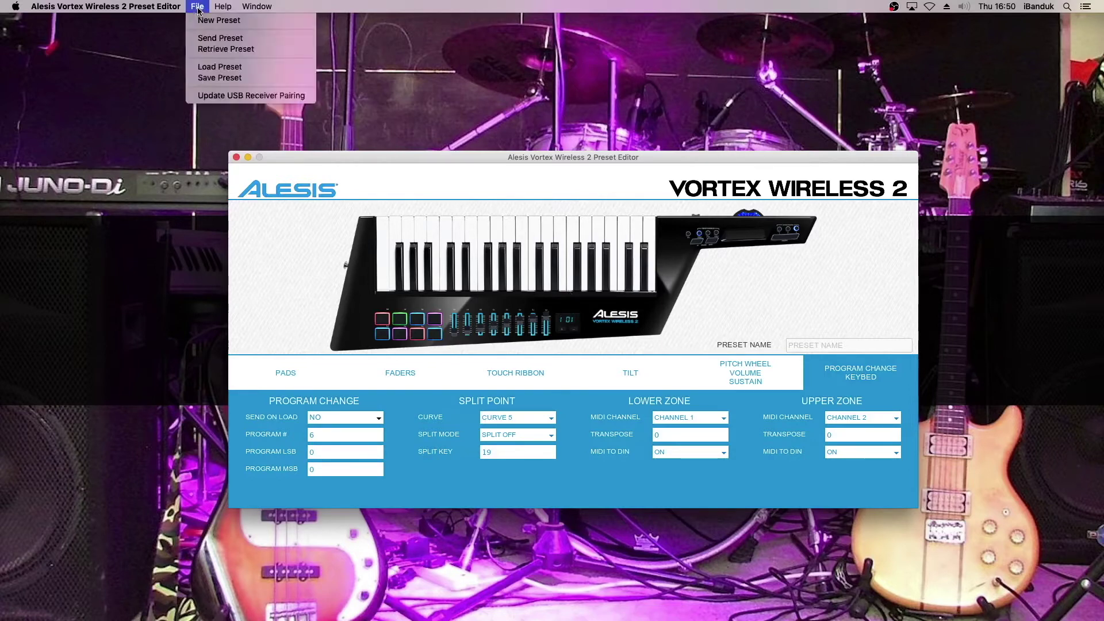
{"action": "left_click", "coordinate": [229, 39]}
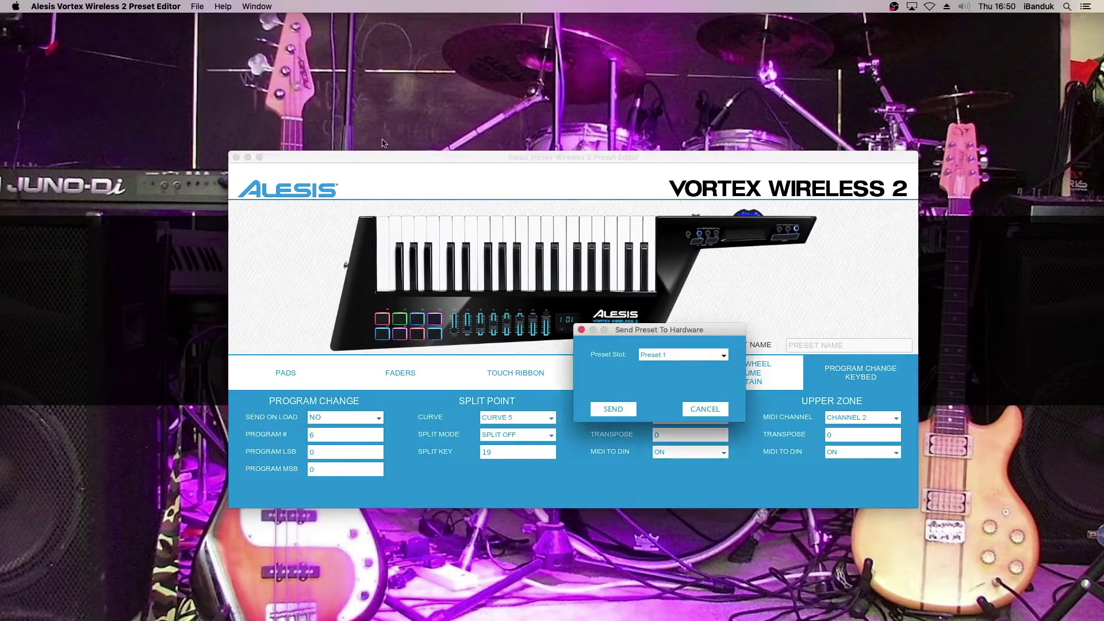
{"action": "left_click", "coordinate": [723, 356]}
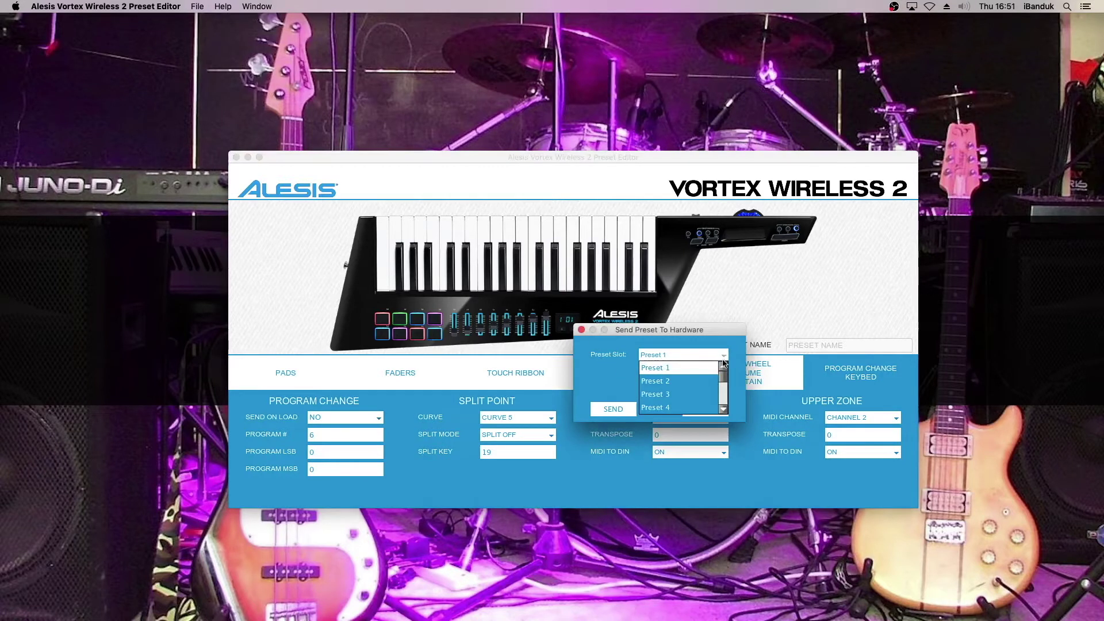
{"action": "left_click", "coordinate": [724, 393]}
{"action": "left_click", "coordinate": [676, 395]}
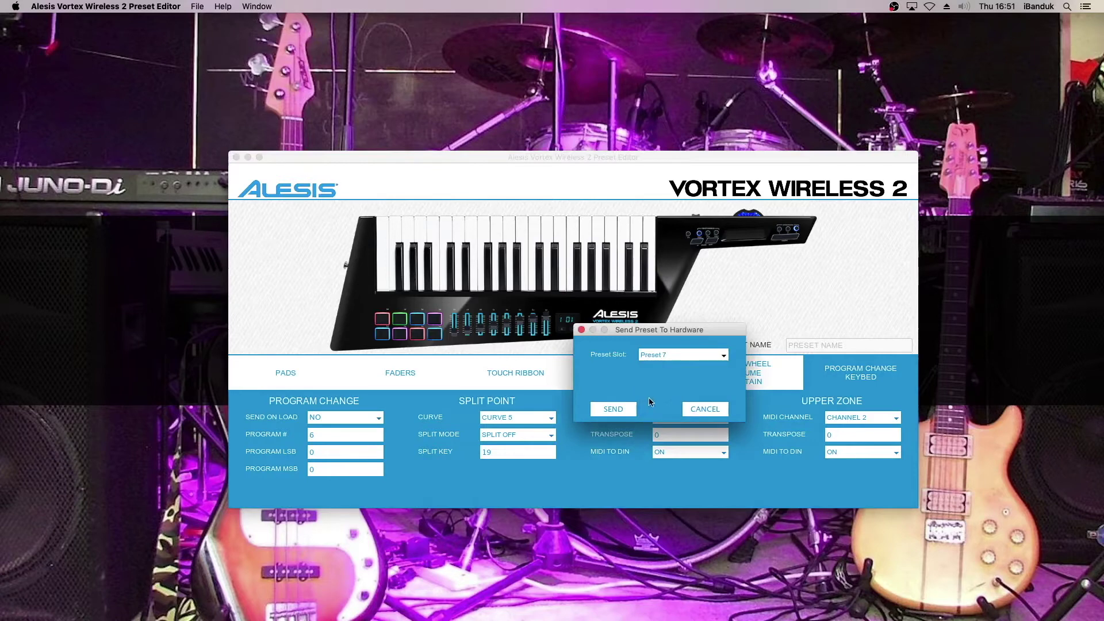
{"action": "left_click", "coordinate": [629, 410]}
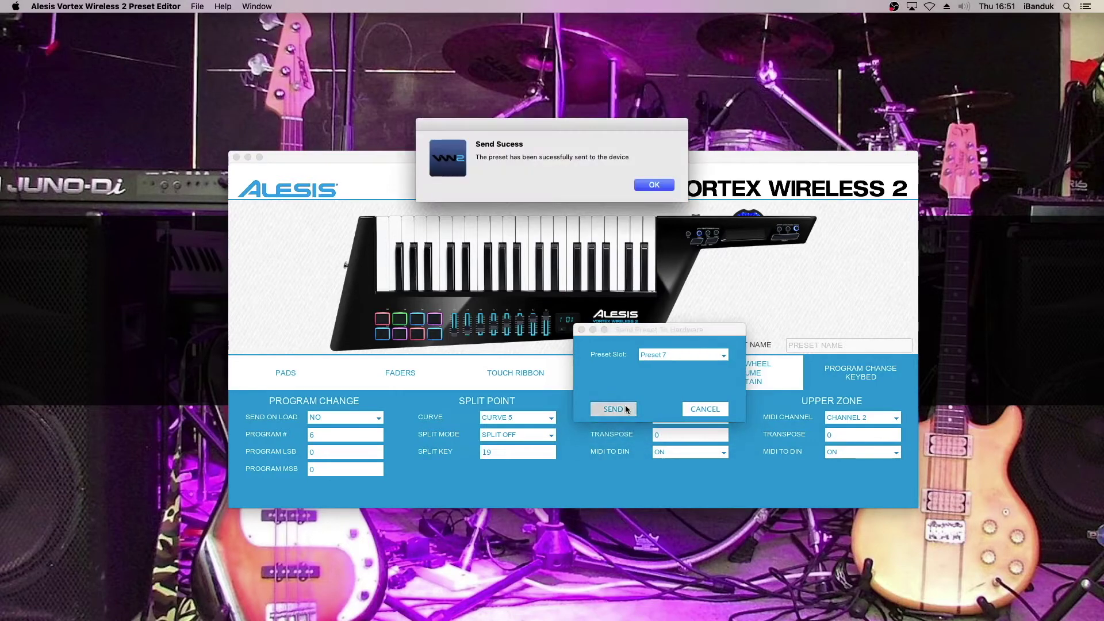
{"action": "left_click", "coordinate": [648, 188]}
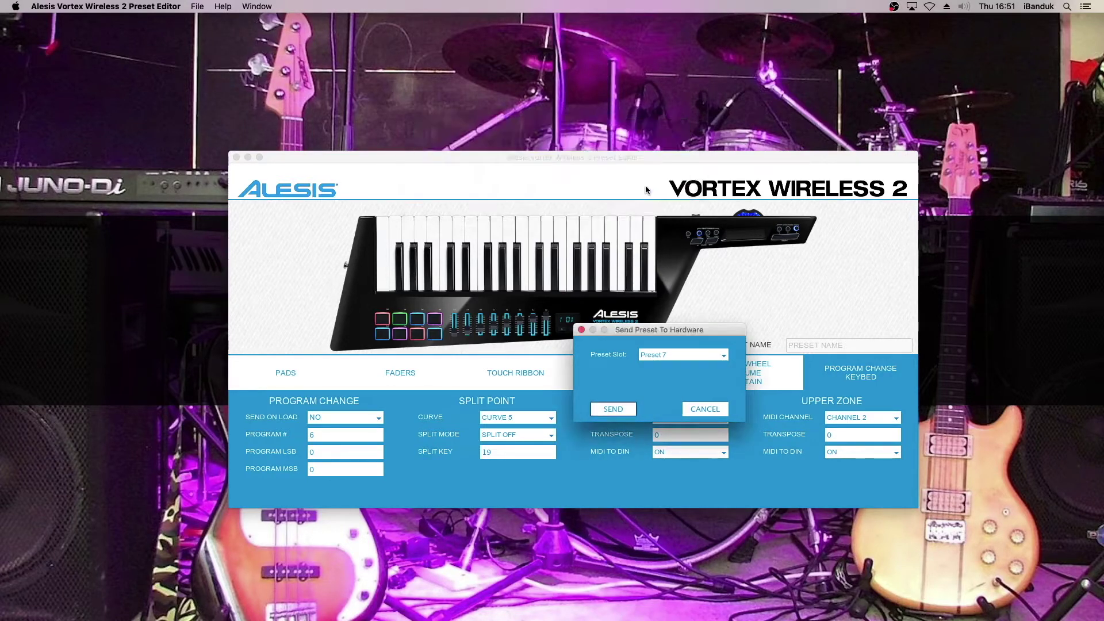
{"action": "left_click", "coordinate": [712, 406]}
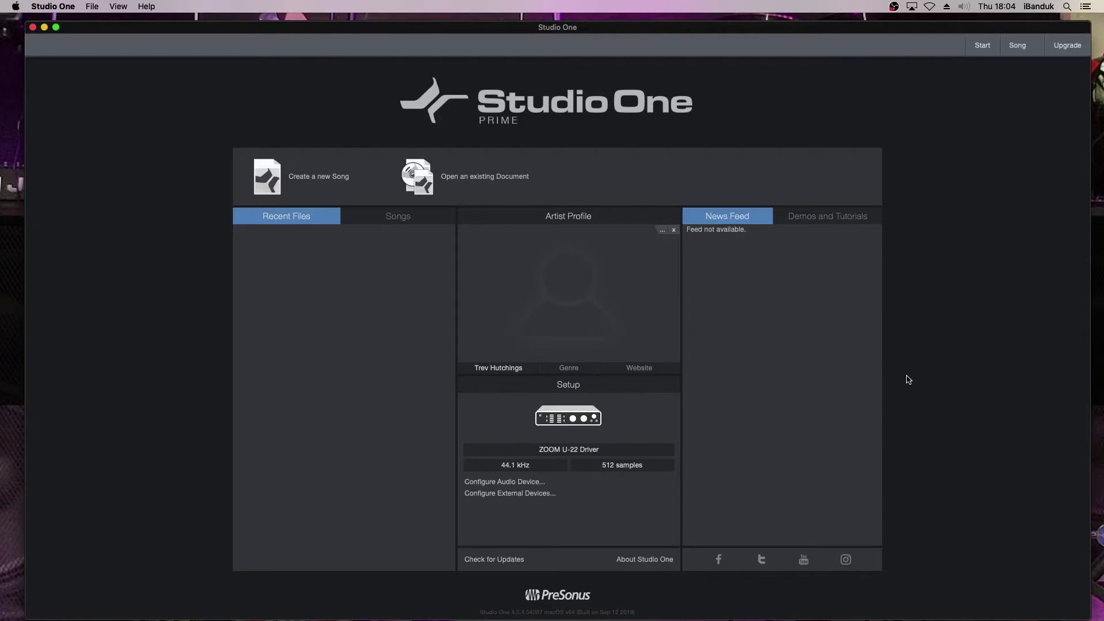
Switch to Studio One and create a new empty song with the default settings.
{"action": "left_click", "coordinate": [323, 182]}
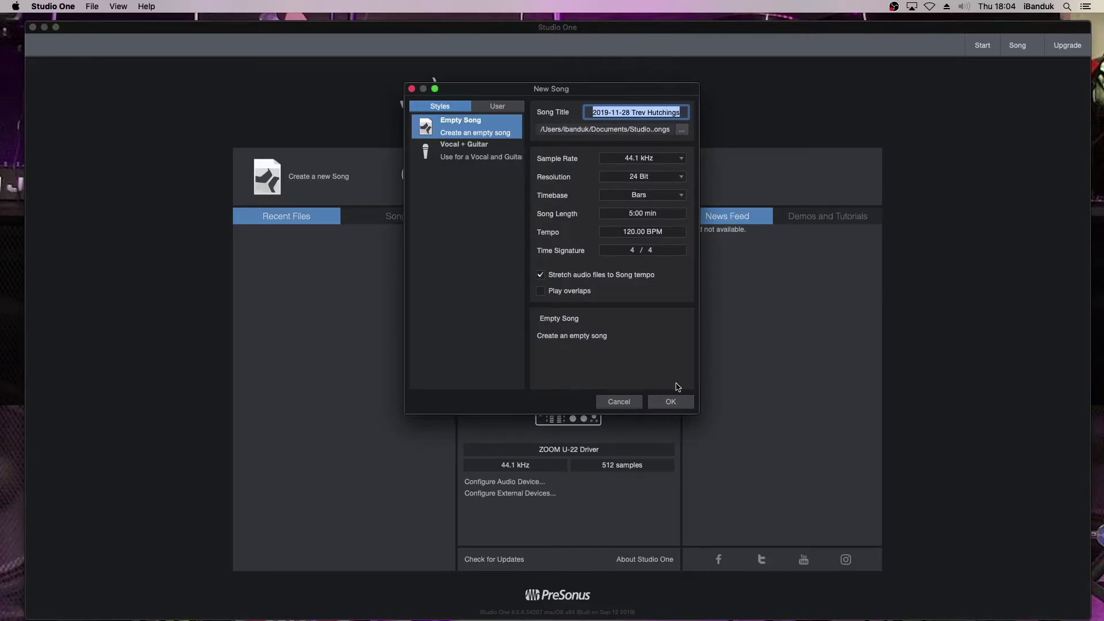
{"action": "left_click", "coordinate": [677, 404]}
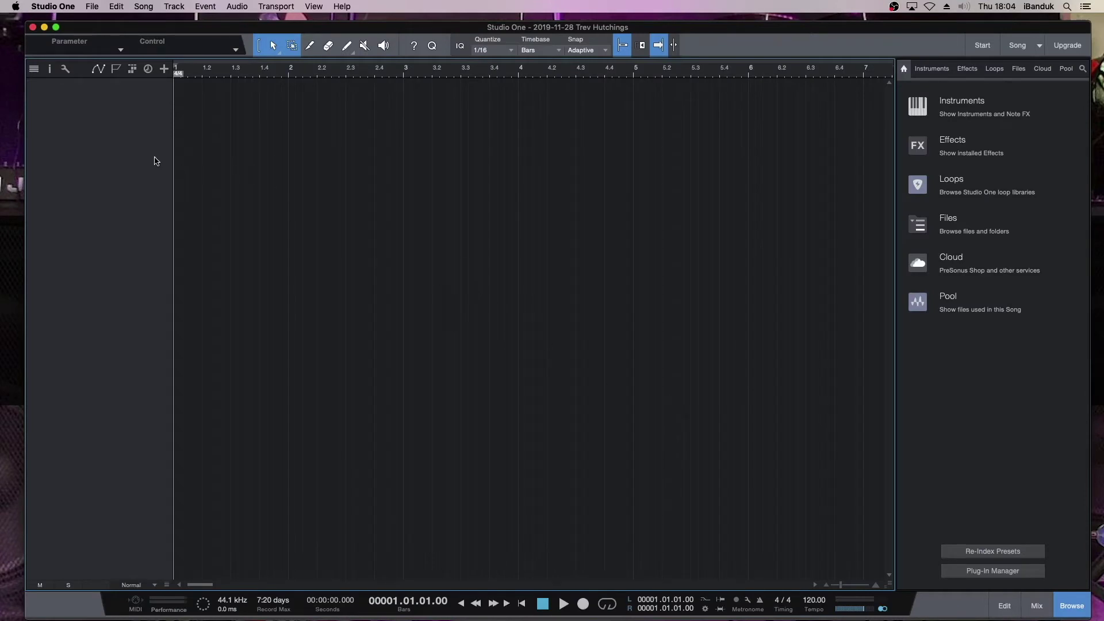
Open the preferences and look through the General, Locations and Audio Setup pages, ending on External Devices.
{"action": "left_click", "coordinate": [69, 8]}
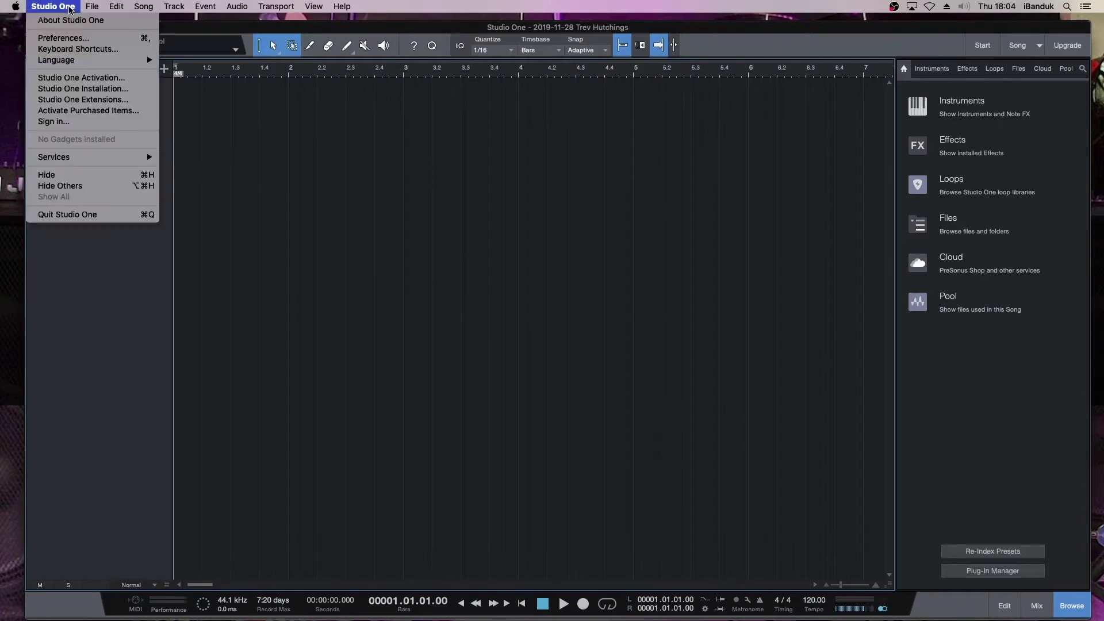
{"action": "left_click", "coordinate": [63, 38]}
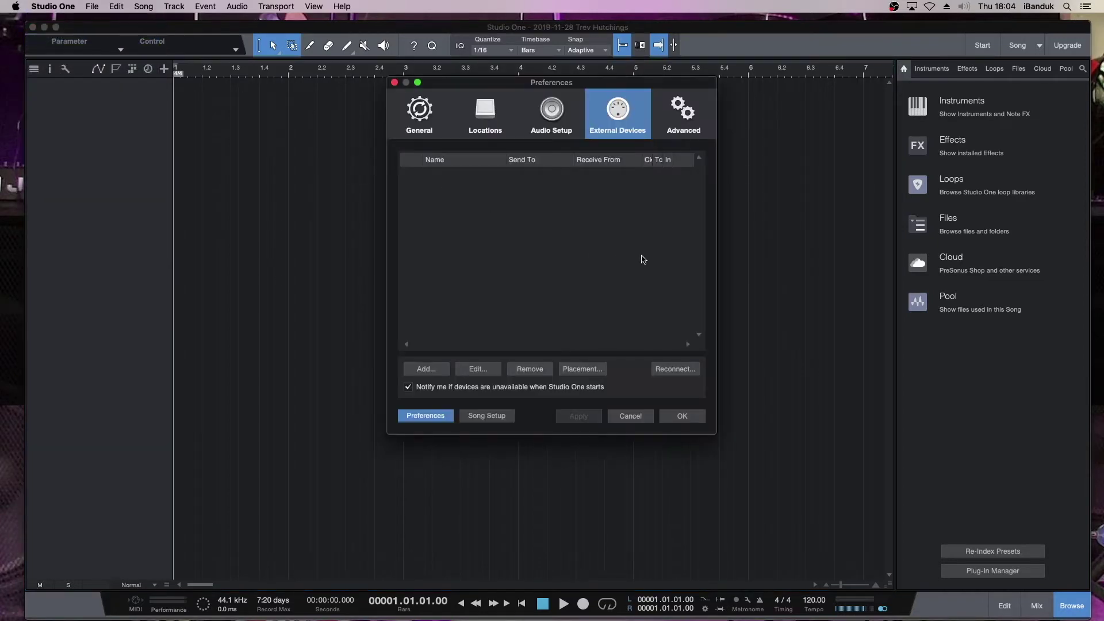
{"action": "left_click", "coordinate": [426, 120]}
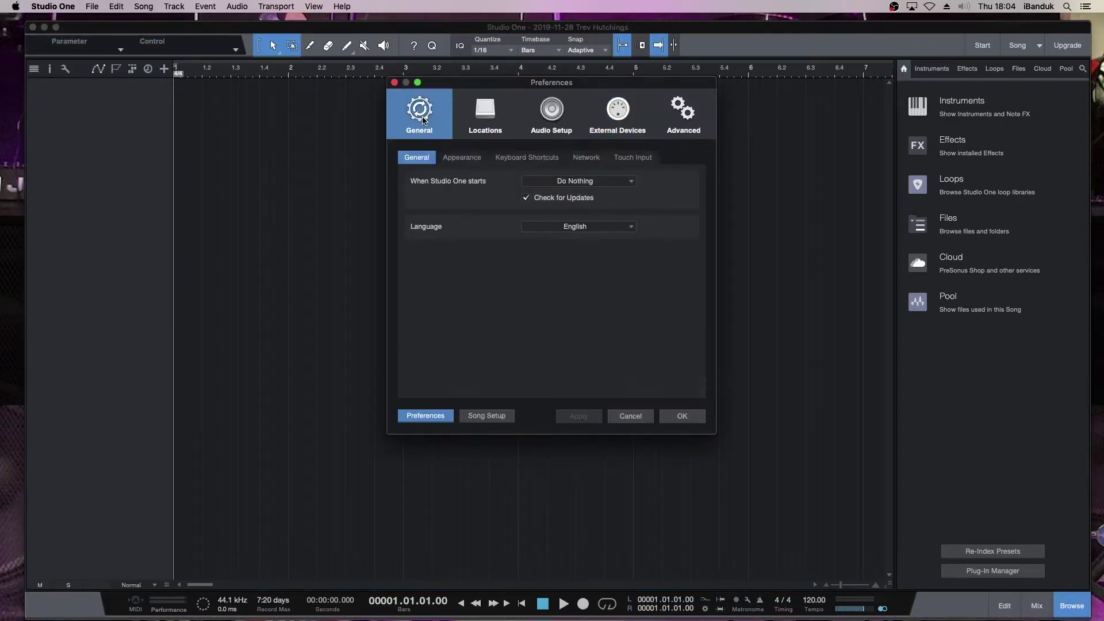
{"action": "left_click", "coordinate": [492, 119]}
{"action": "left_click", "coordinate": [558, 114]}
{"action": "left_click", "coordinate": [624, 115]}
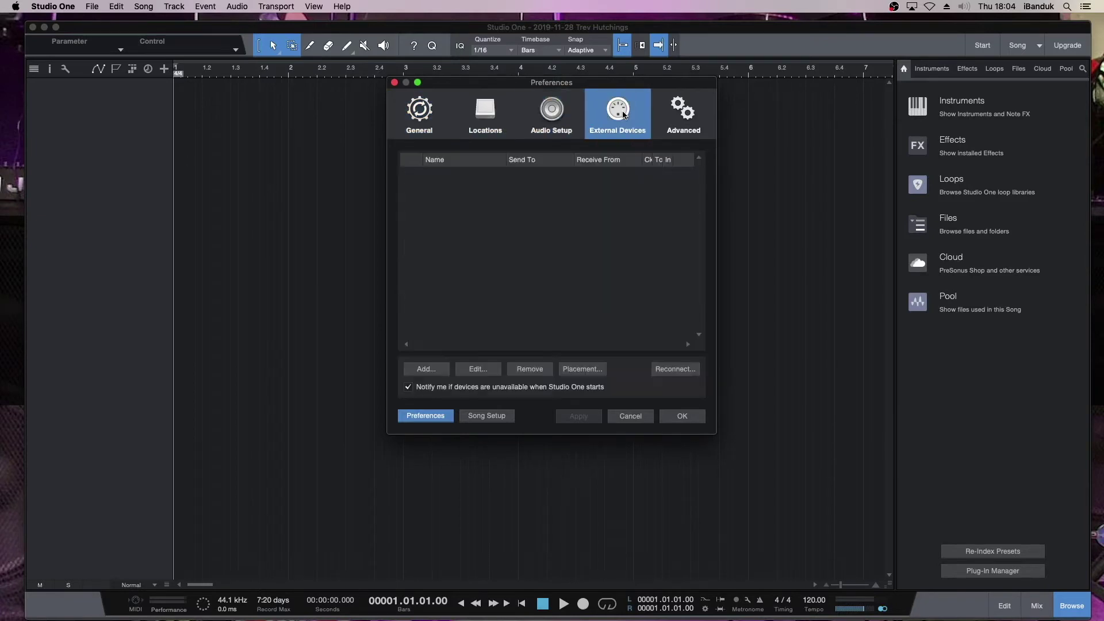
{"action": "left_click", "coordinate": [427, 115]}
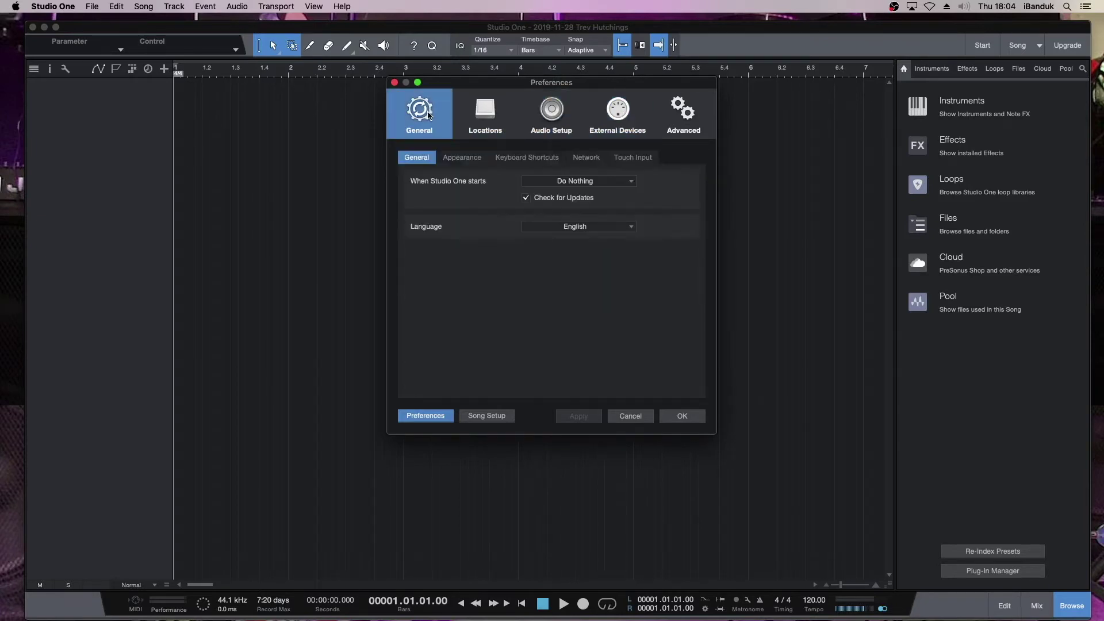
{"action": "left_click", "coordinate": [622, 114]}
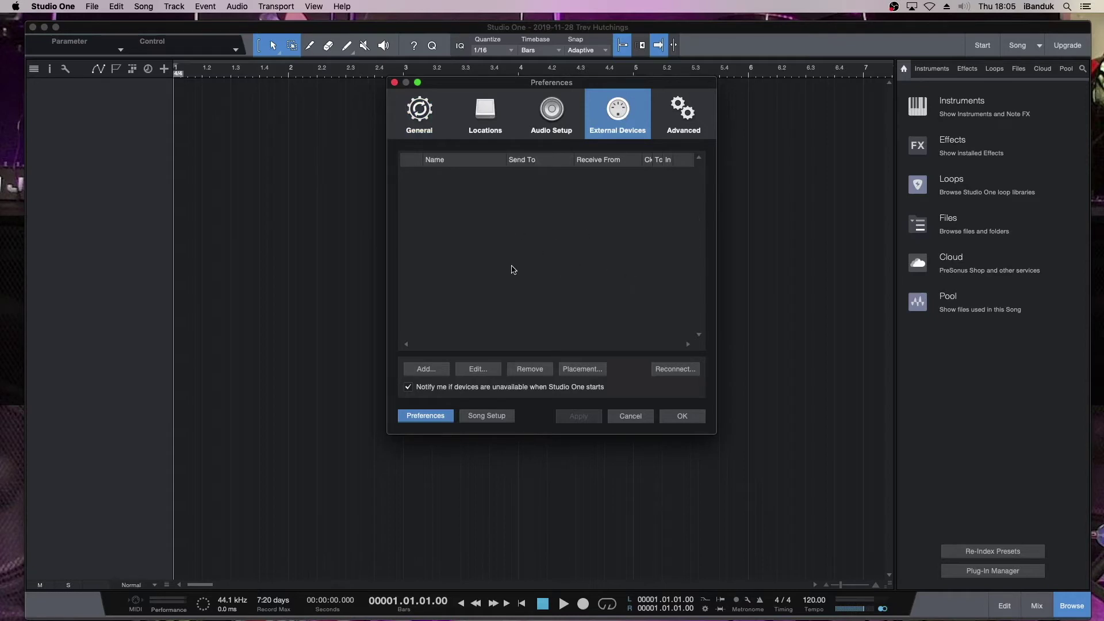
Start adding a new keyboard device with manufacturer "Alesis" and device name "Vortex wireless 2".
{"action": "left_click", "coordinate": [438, 371]}
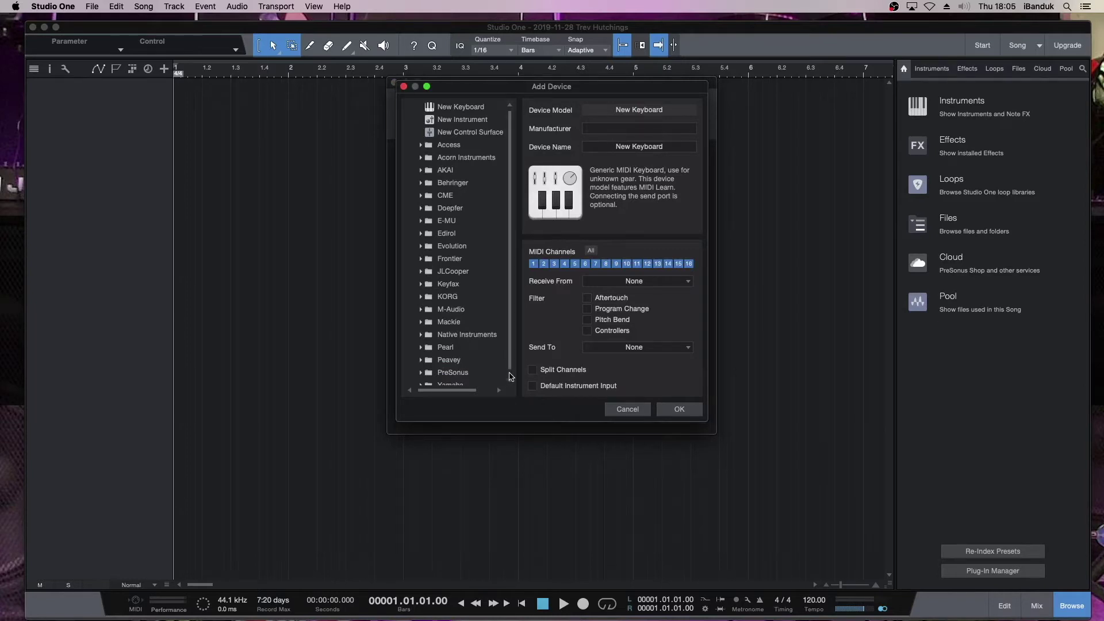
{"action": "scroll", "coordinate": [511, 379], "scroll_direction": "down", "scroll_amount": 1}
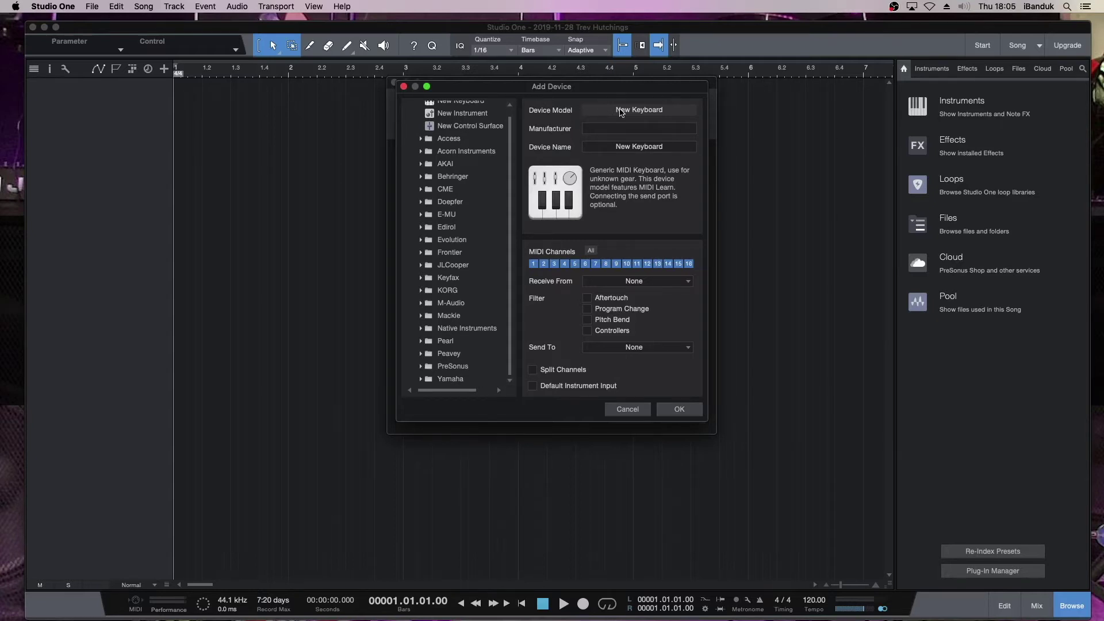
{"action": "scroll", "coordinate": [510, 120], "scroll_direction": "up", "scroll_amount": 1}
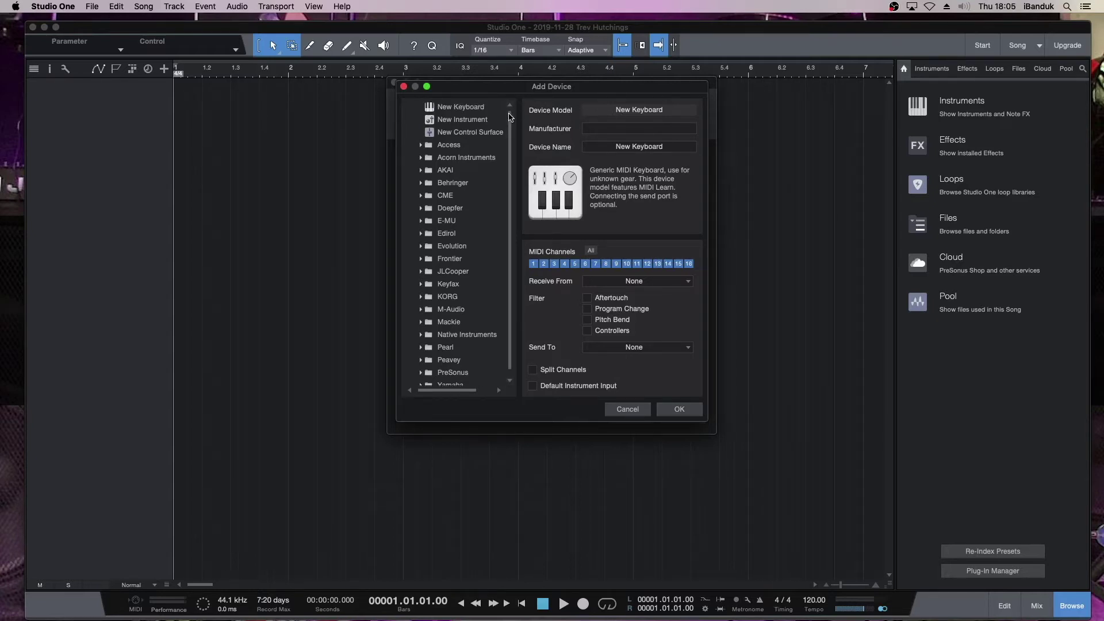
{"action": "left_click", "coordinate": [638, 129]}
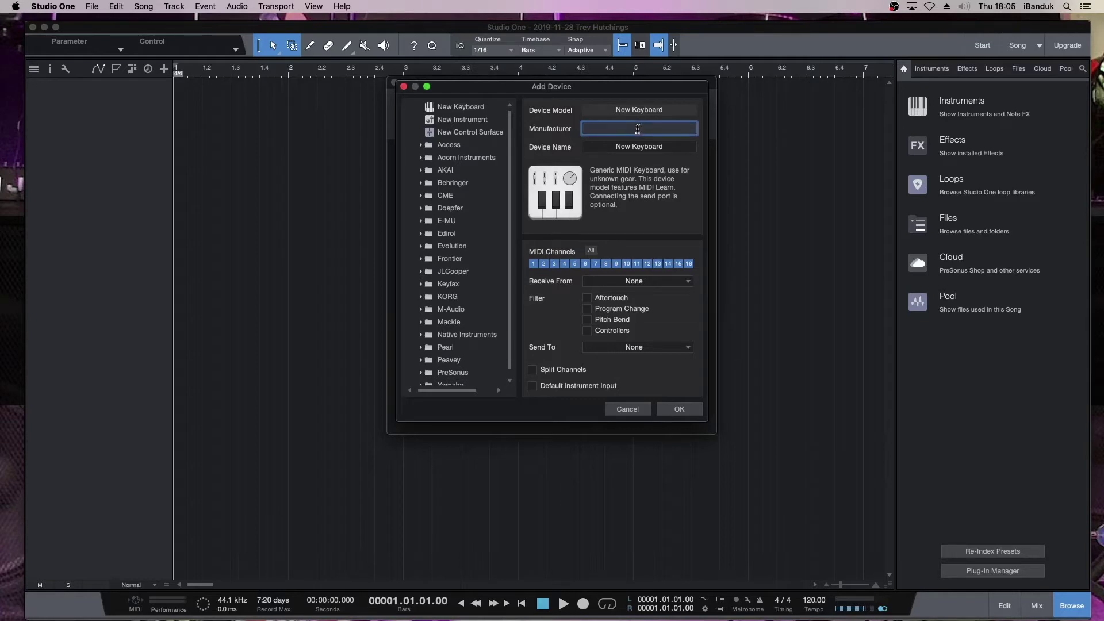
{"action": "type", "text": "Alesis"}
{"action": "left_click", "coordinate": [646, 147]}
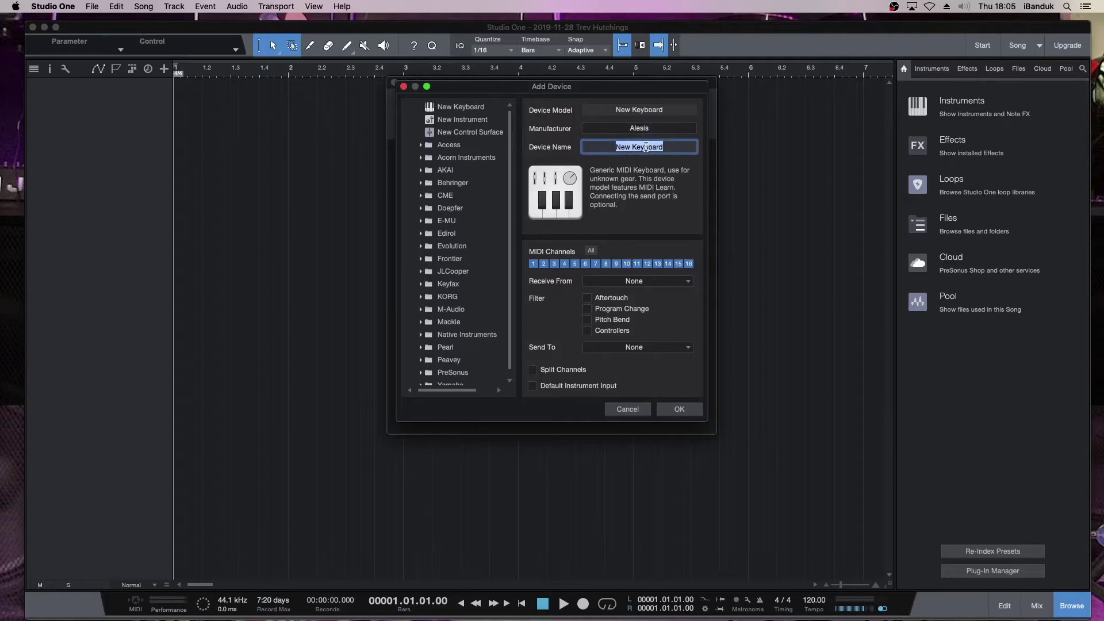
{"action": "type", "text": "Vortex wireless 2"}
{"action": "left_click", "coordinate": [678, 129]}
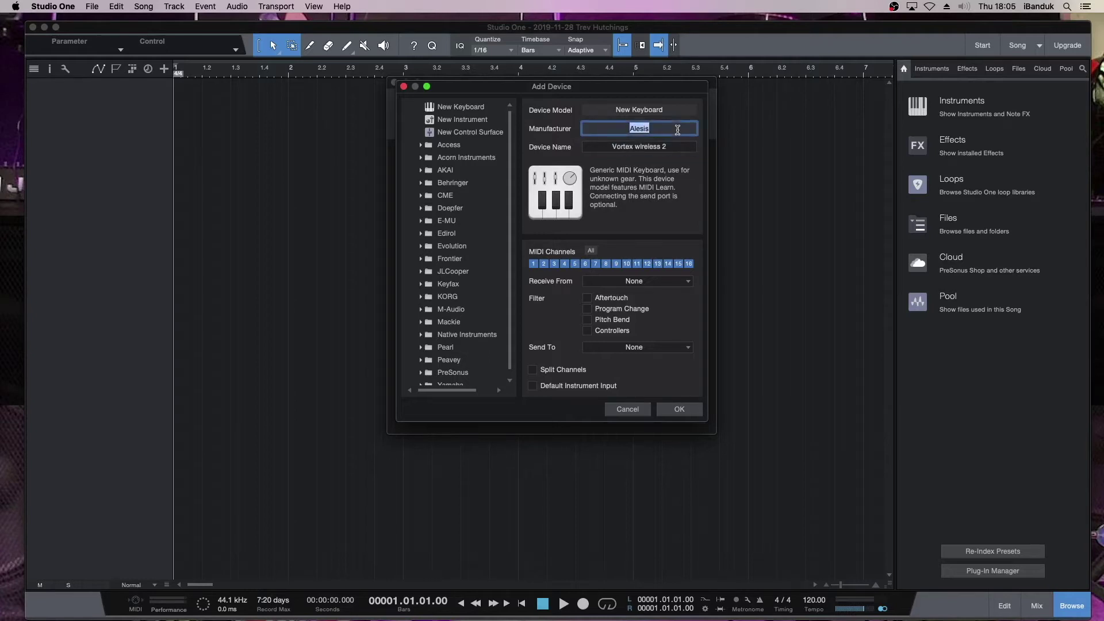
{"action": "left_click", "coordinate": [676, 149]}
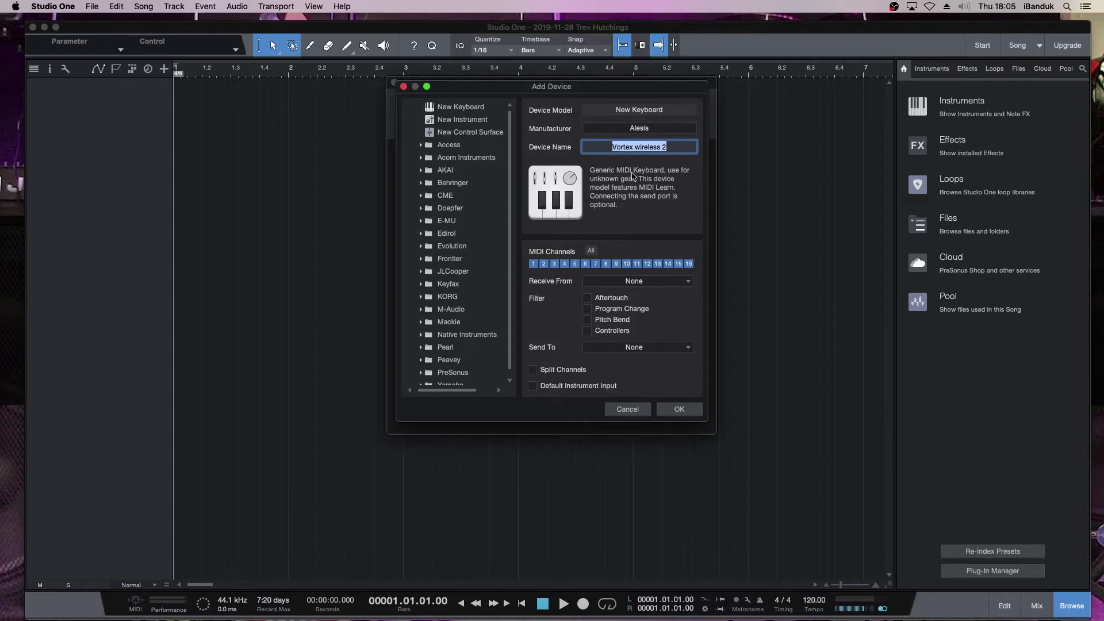
{"action": "left_click", "coordinate": [604, 131]}
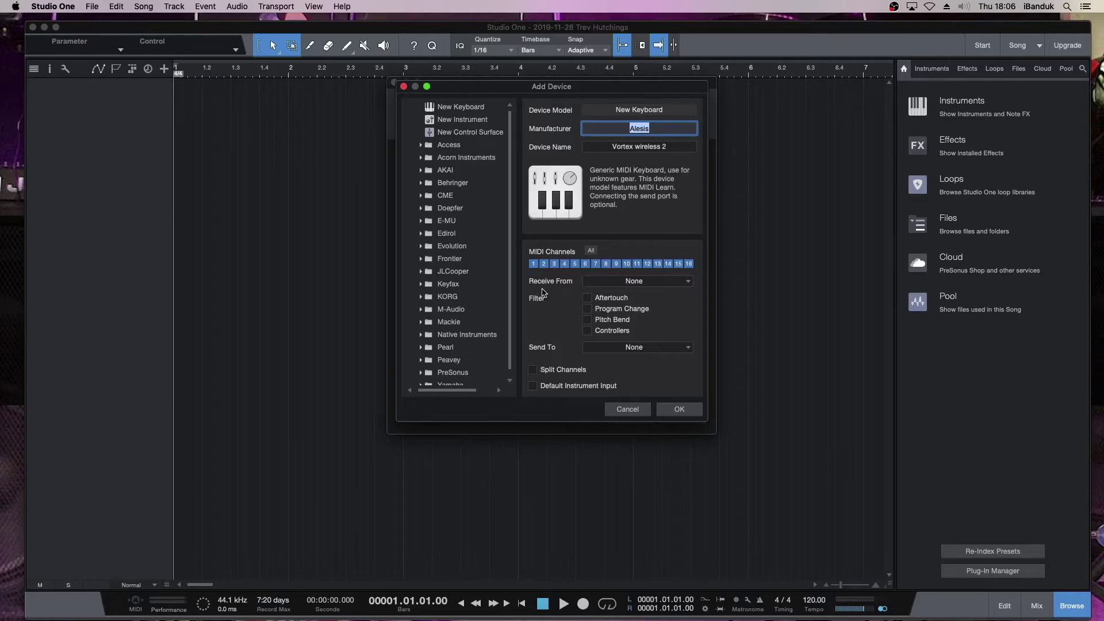
Set the new keyboard to receive from Vortex Wireless 2, add it and accept the preferences.
{"action": "left_click", "coordinate": [690, 285]}
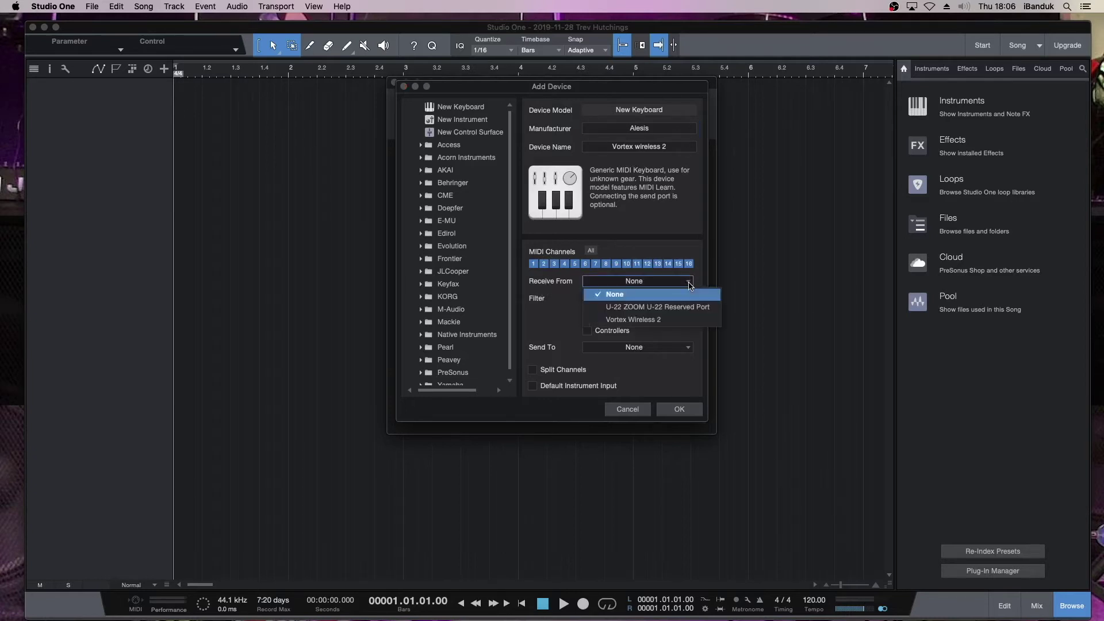
{"action": "left_click", "coordinate": [660, 320]}
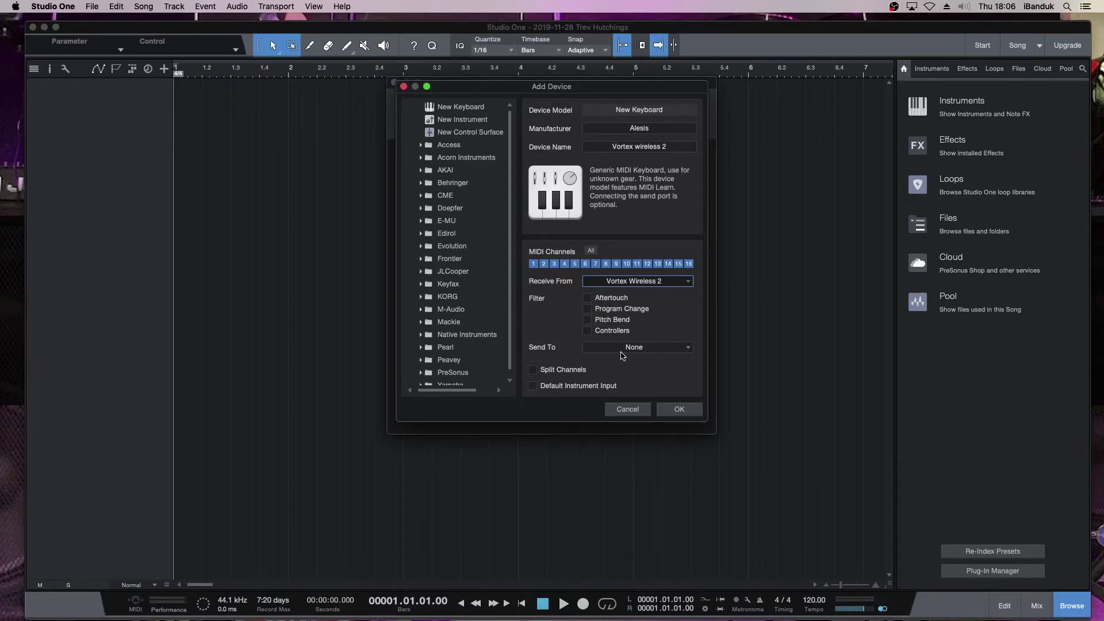
{"action": "left_click", "coordinate": [533, 370]}
{"action": "left_click", "coordinate": [680, 409]}
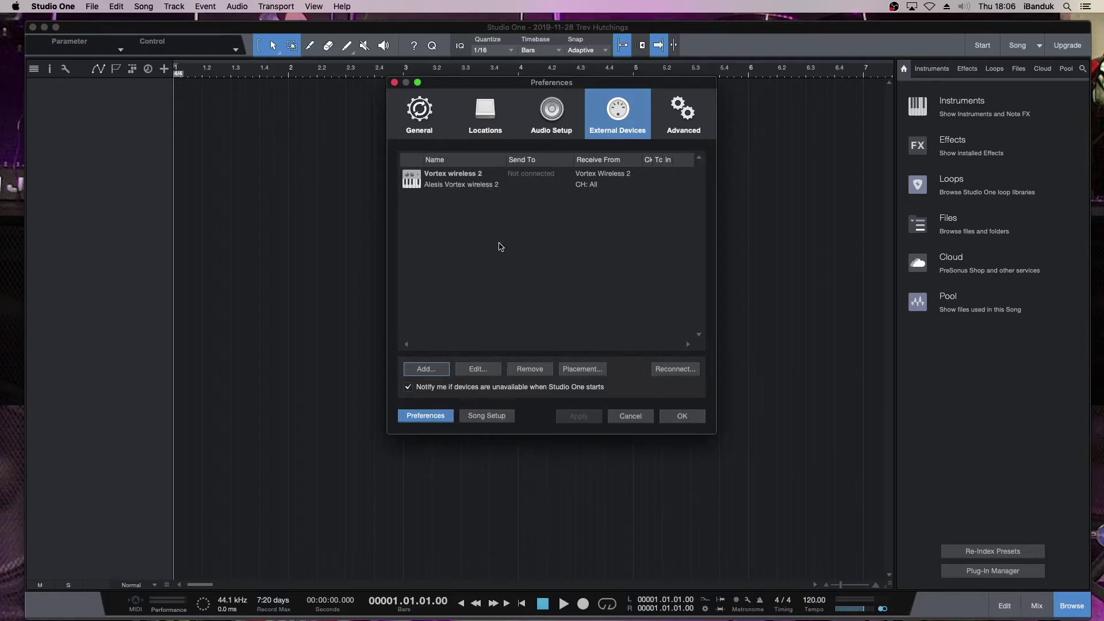
{"action": "left_click", "coordinate": [685, 416]}
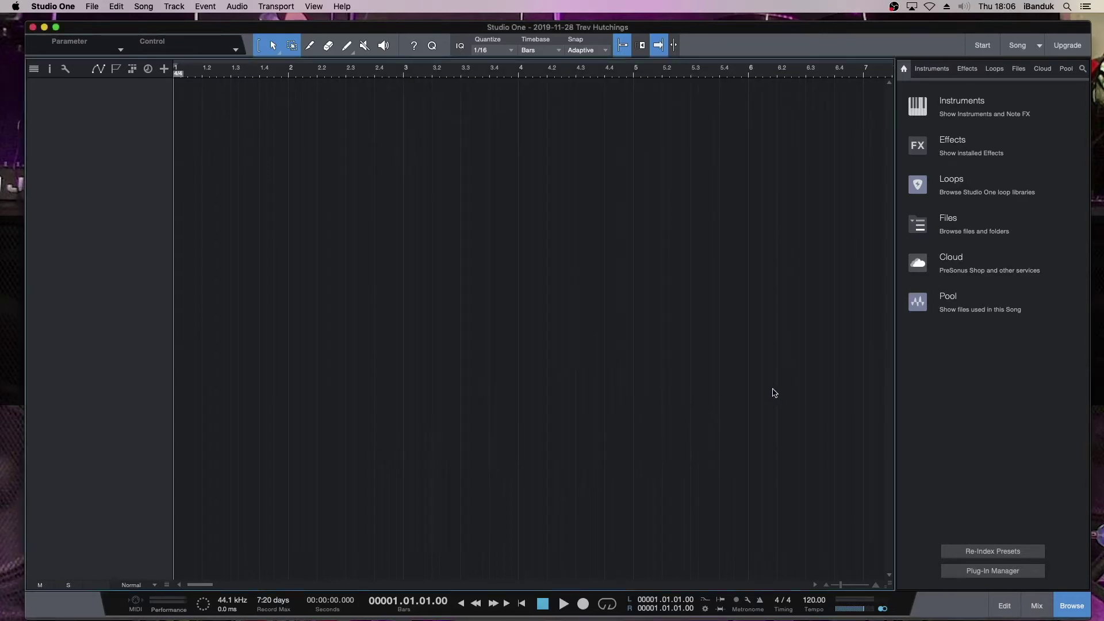
Add the Presence synth preset Big Moog to the song as a new instrument track.
{"action": "left_click", "coordinate": [922, 121]}
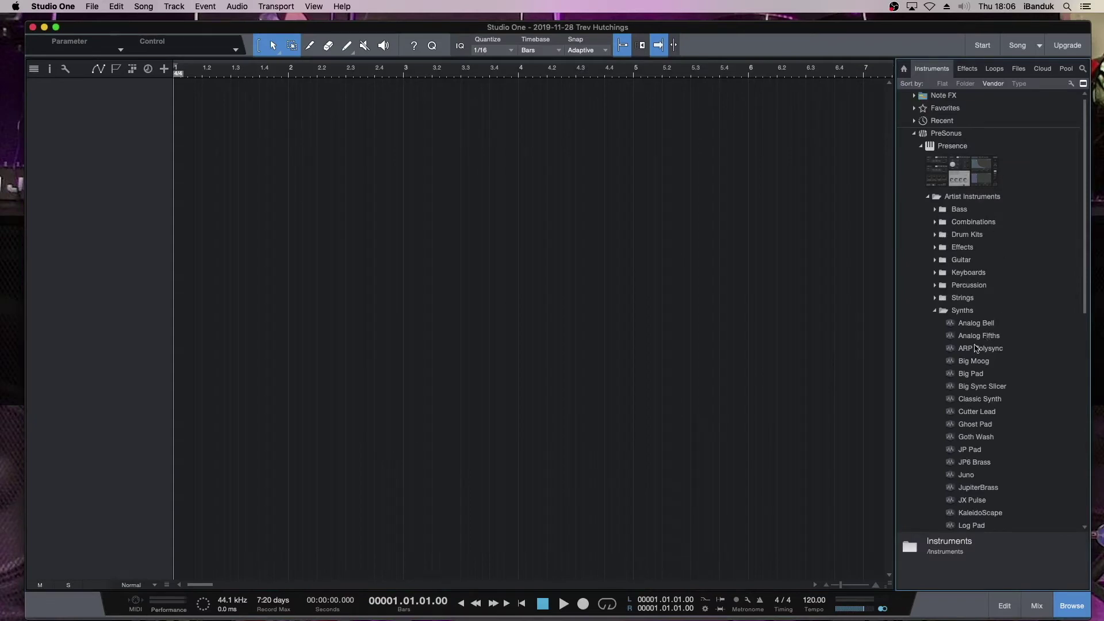
{"action": "left_click_drag", "start_coordinate": [973, 361], "coordinate": [143, 115]}
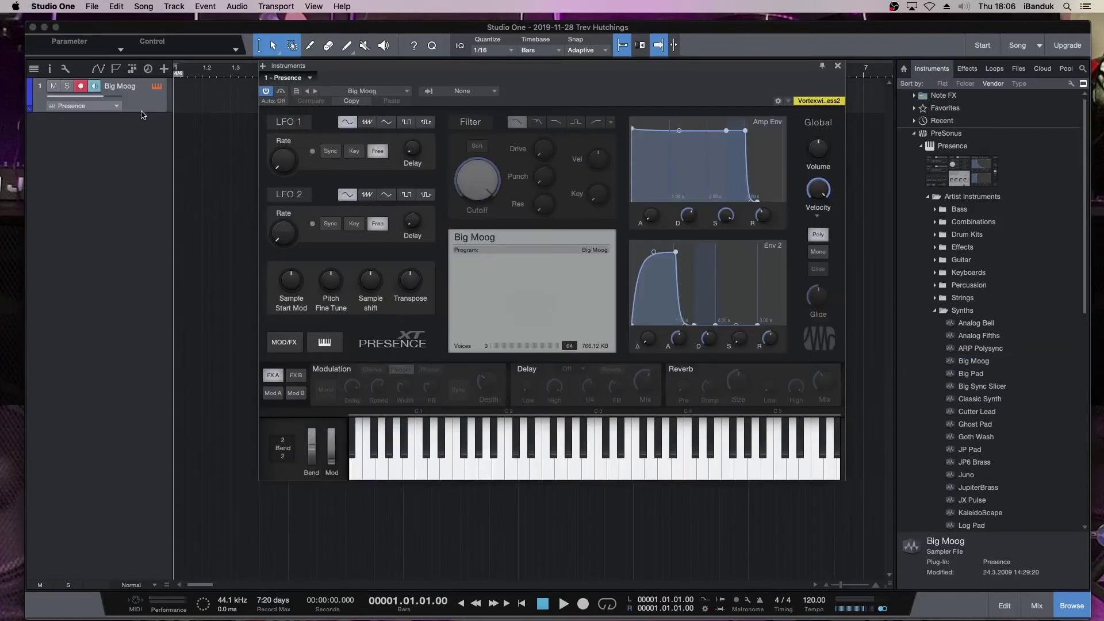
Close the Big Moog instrument editor and set the track's MIDI input to Vortex wireless 2 on channel 1.
{"action": "left_click", "coordinate": [152, 114]}
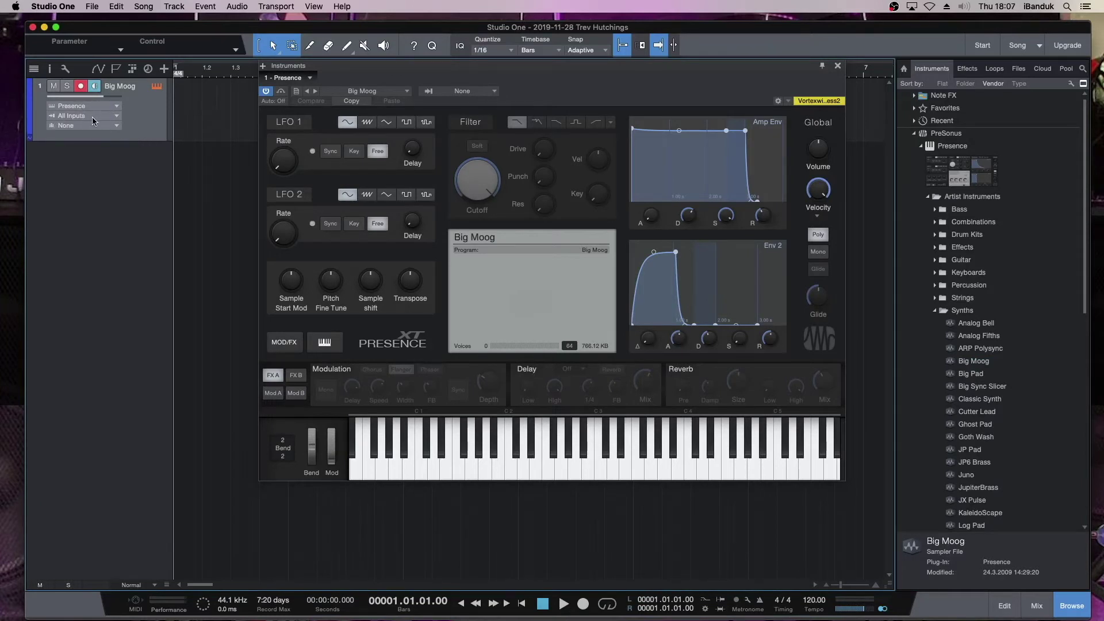
{"action": "left_click", "coordinate": [838, 68]}
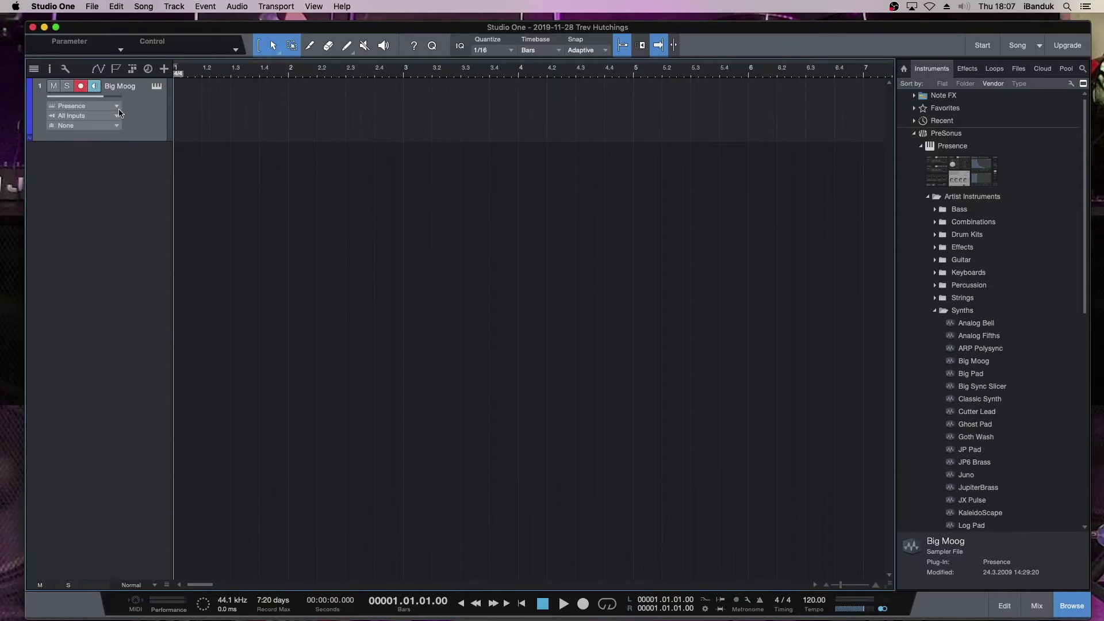
{"action": "left_click", "coordinate": [119, 119]}
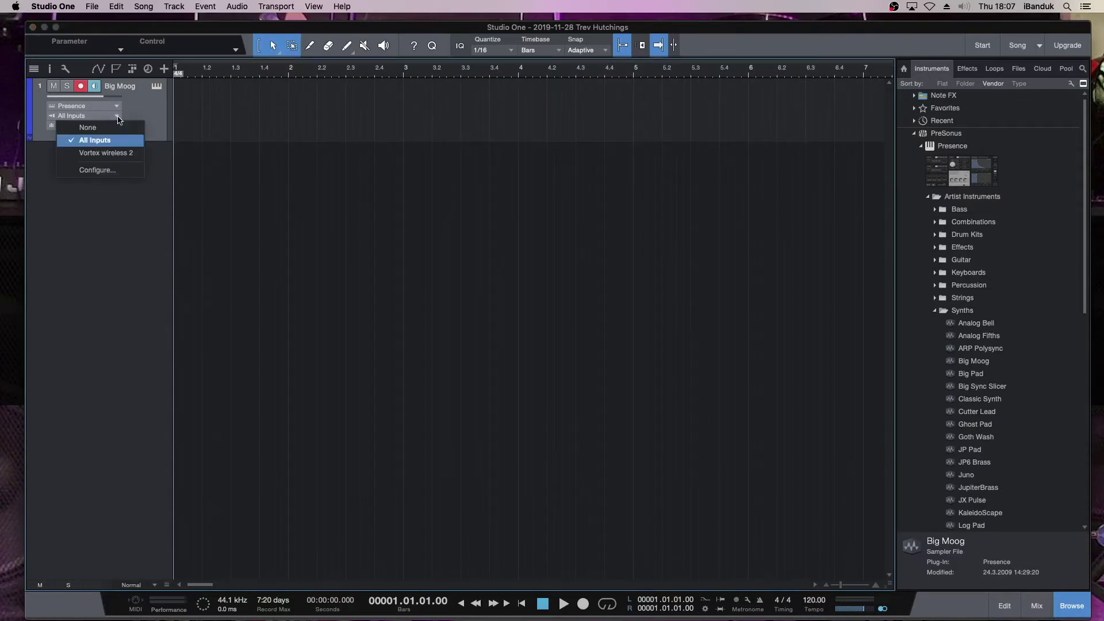
{"action": "left_click", "coordinate": [118, 154]}
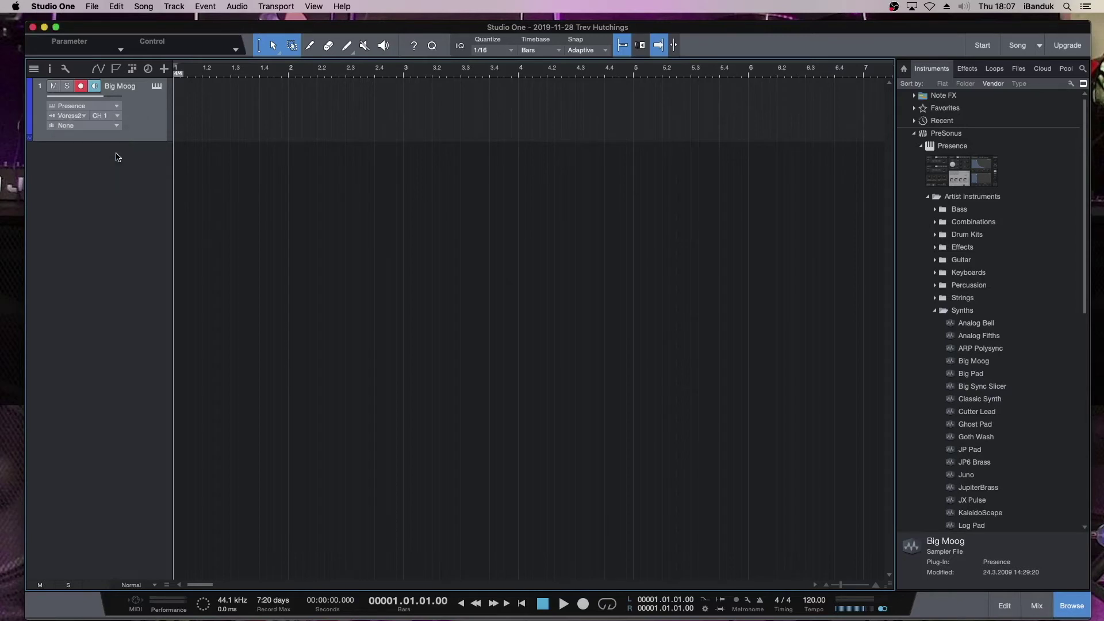
{"action": "left_click", "coordinate": [117, 116]}
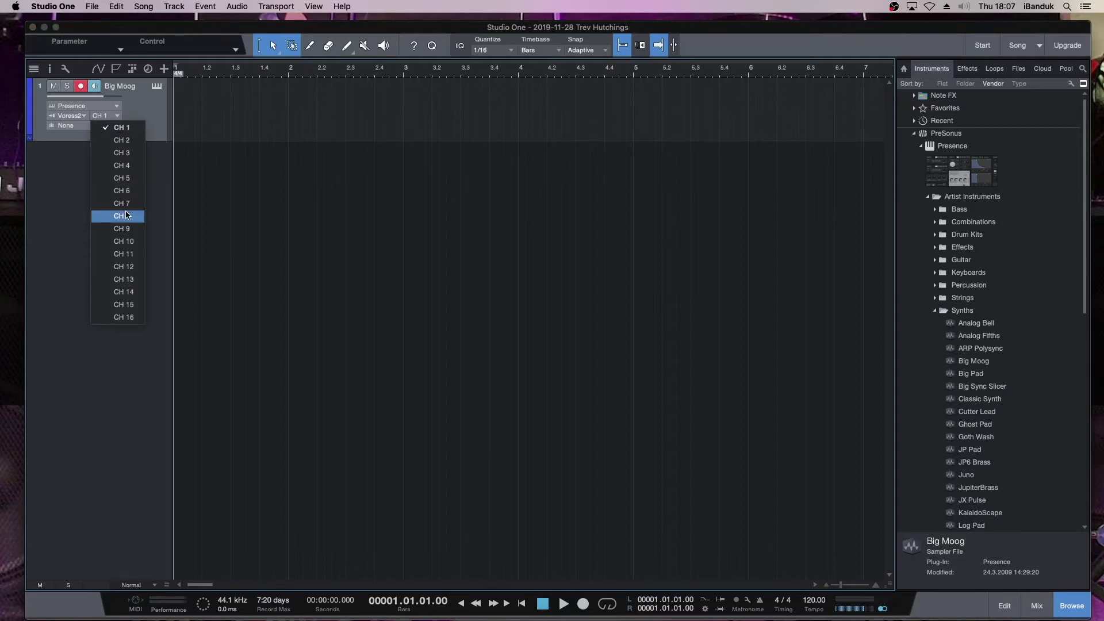
{"action": "left_click", "coordinate": [127, 131]}
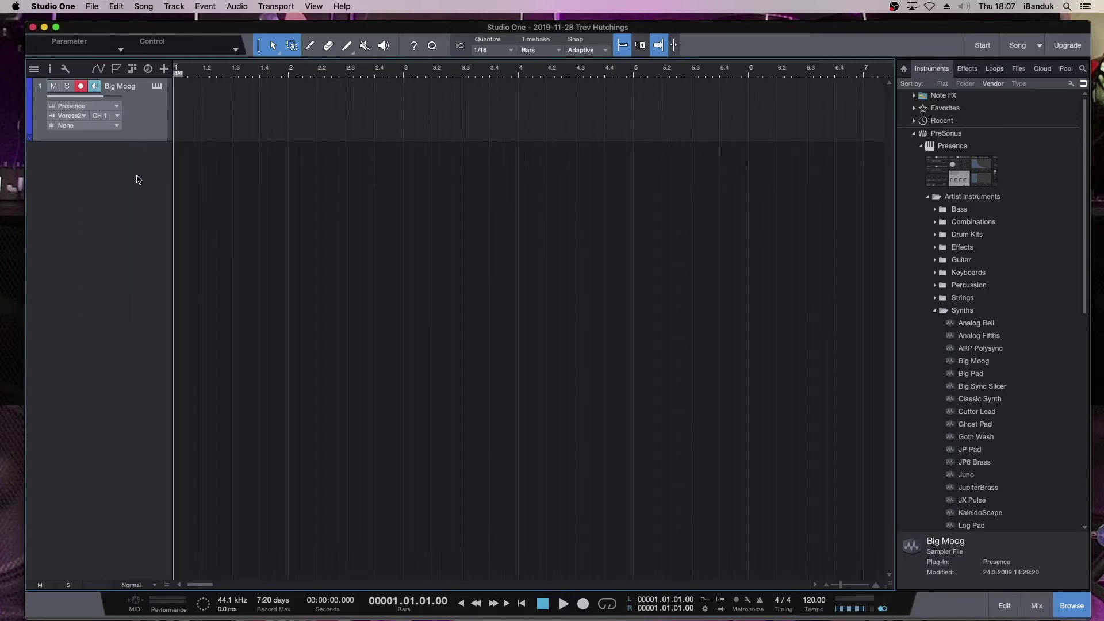
Show the mixer's external devices, then open the Vortex wireless 2 control map and widen it.
{"action": "key", "text": "F3"}
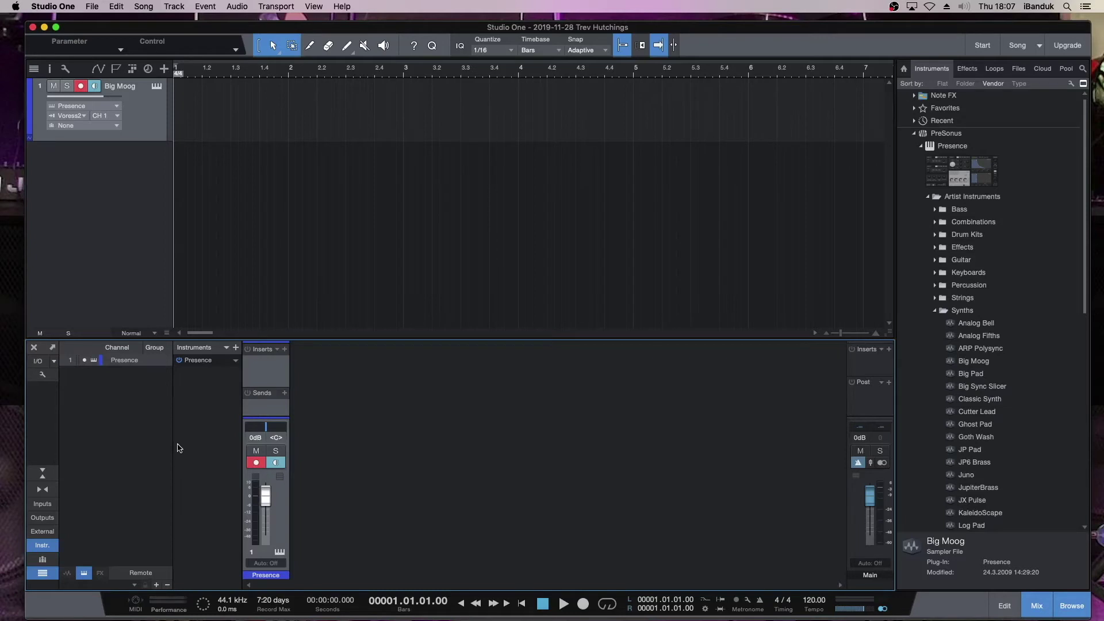
{"action": "left_click", "coordinate": [42, 531]}
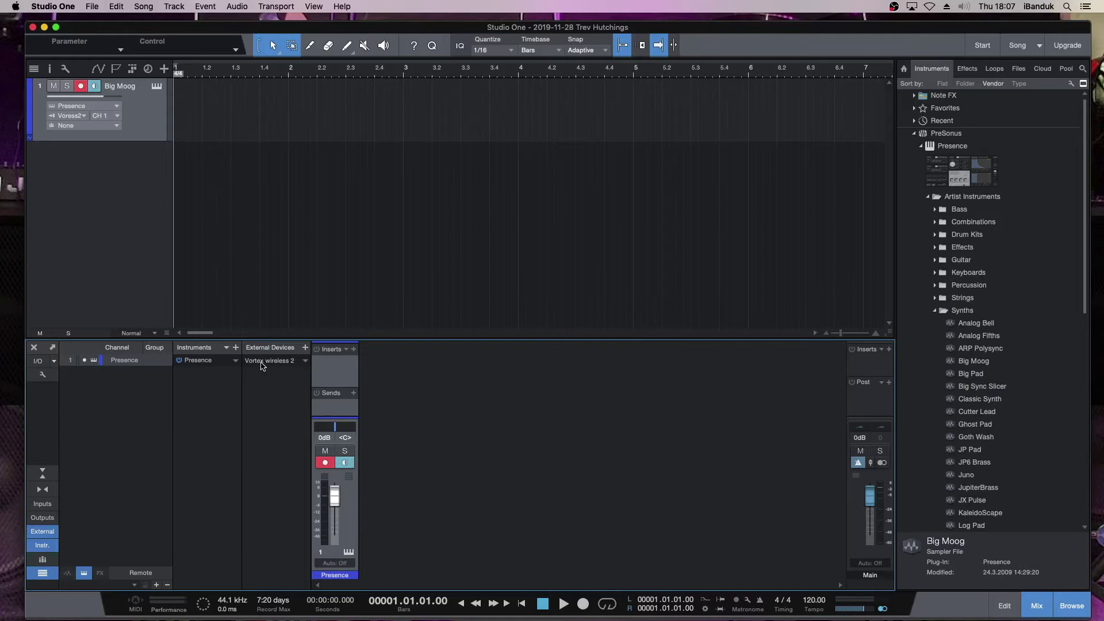
{"action": "left_click", "coordinate": [262, 366]}
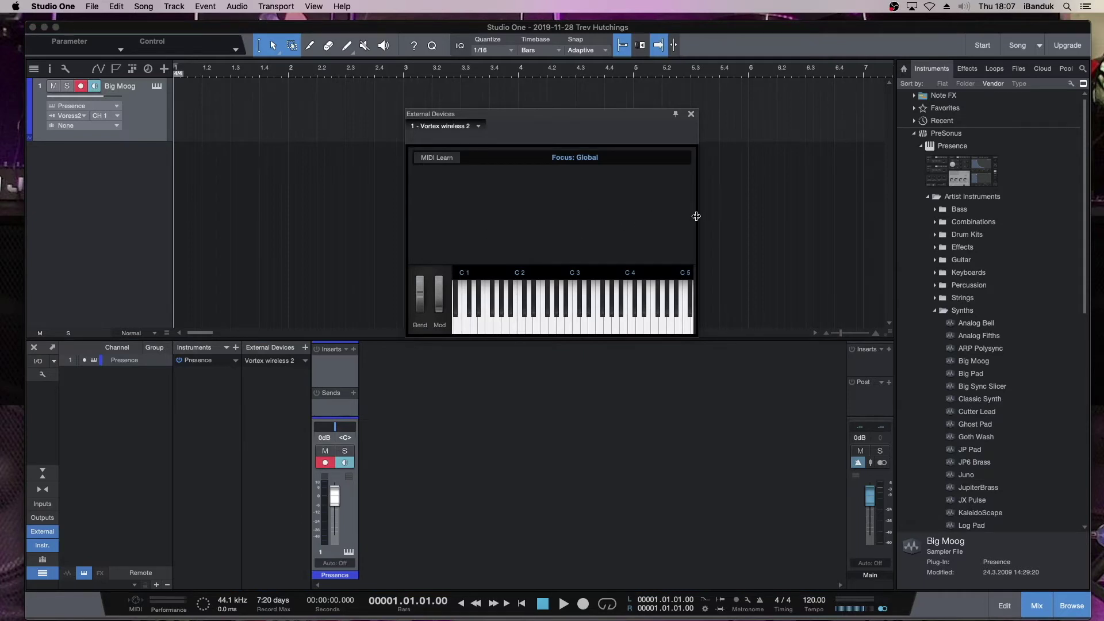
{"action": "left_click_drag", "start_coordinate": [697, 216], "coordinate": [881, 208]}
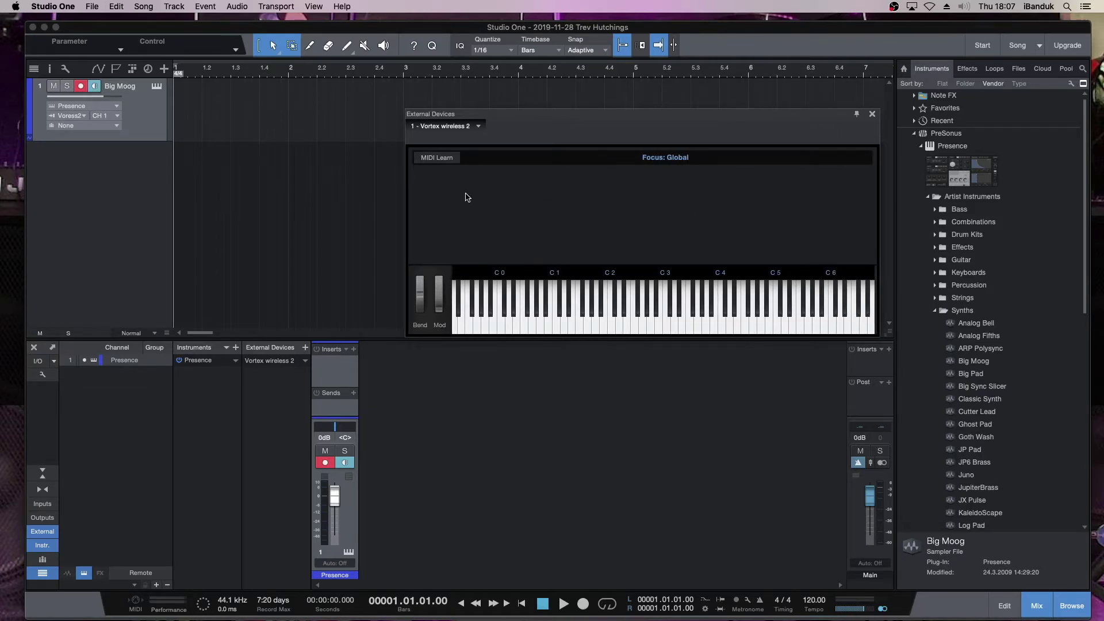
Enable MIDI Learn, name the learned CC 41 control "pad 6" and make it a Button (press/release).
{"action": "left_click", "coordinate": [435, 159]}
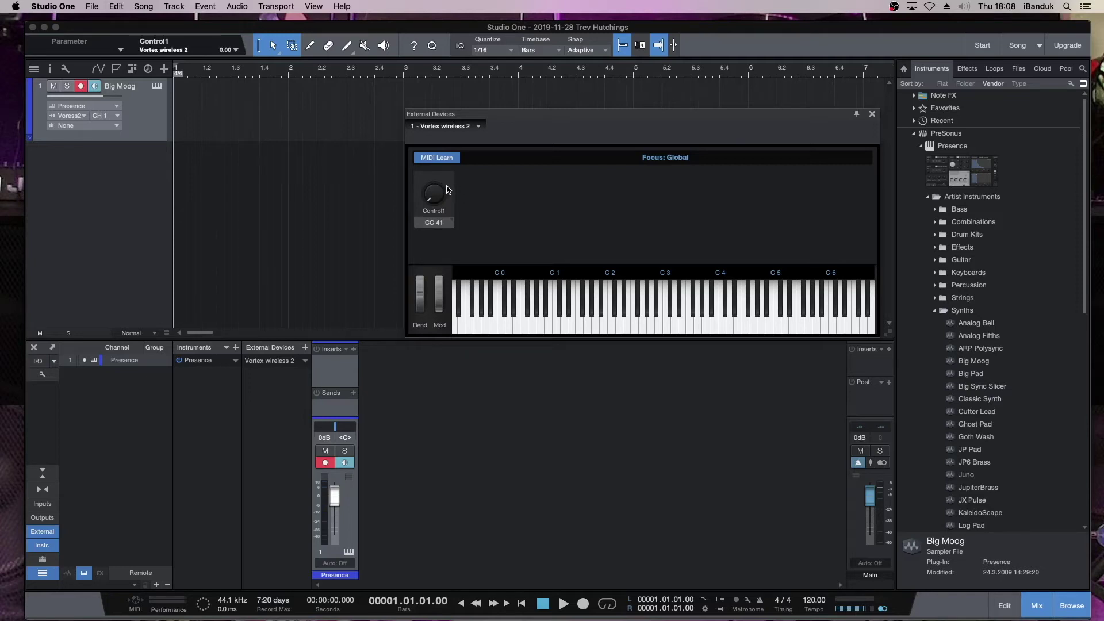
{"action": "double_click", "coordinate": [432, 211]}
{"action": "type", "text": "pad 6"}
{"action": "key", "text": "Return"}
{"action": "right_click", "coordinate": [449, 186]}
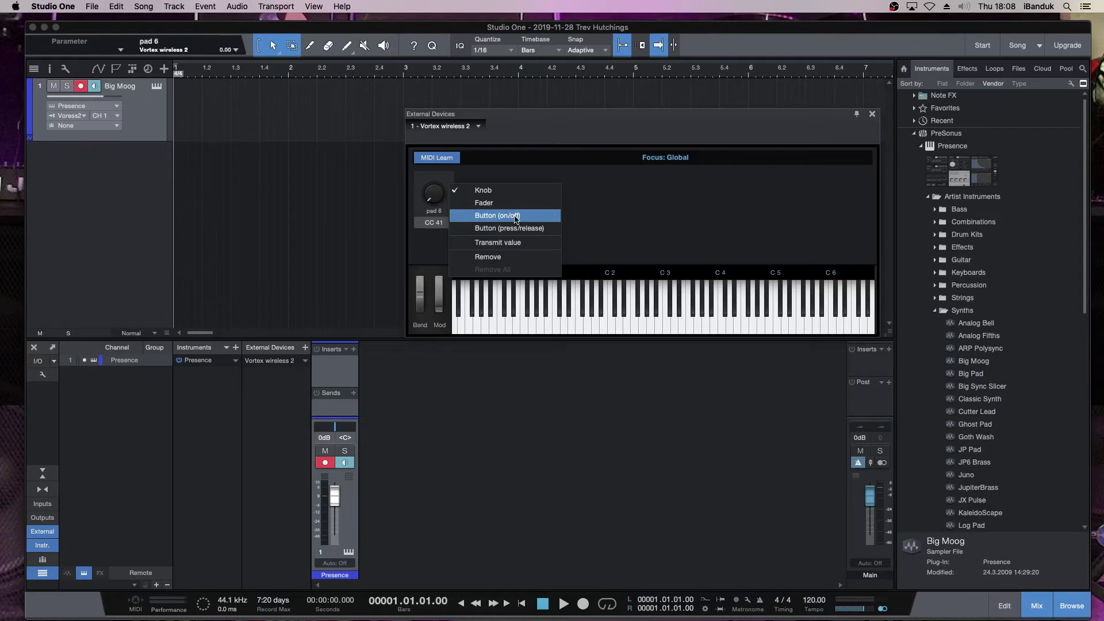
{"action": "left_click", "coordinate": [488, 229]}
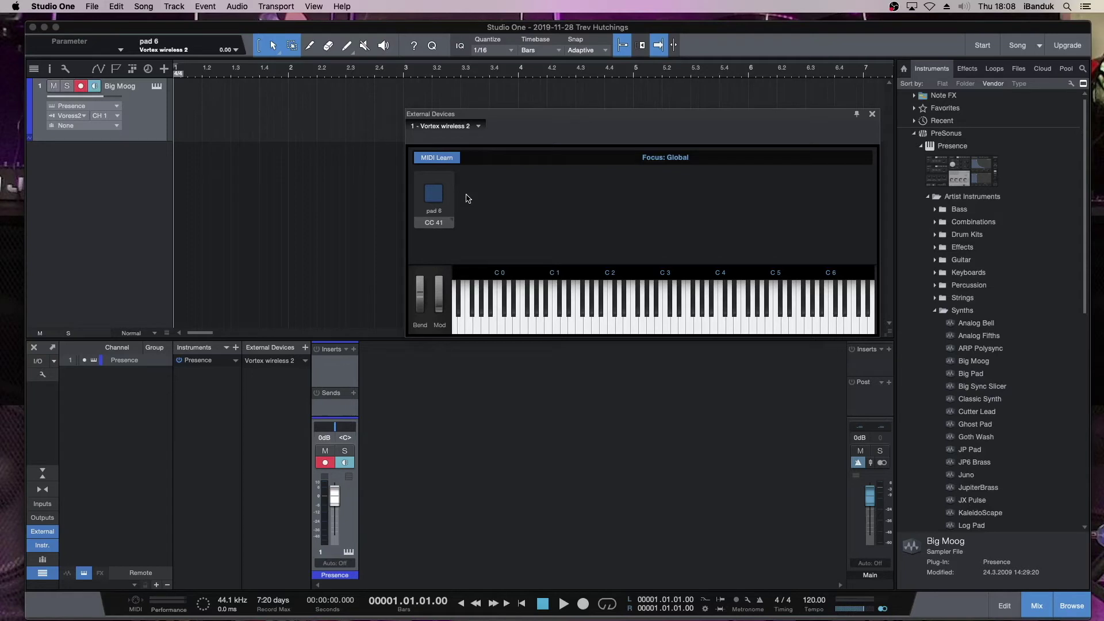
Name the learned CC 42 control "pad 7" and make it a Button (on/off).
{"action": "double_click", "coordinate": [476, 211]}
{"action": "type", "text": "pa"}
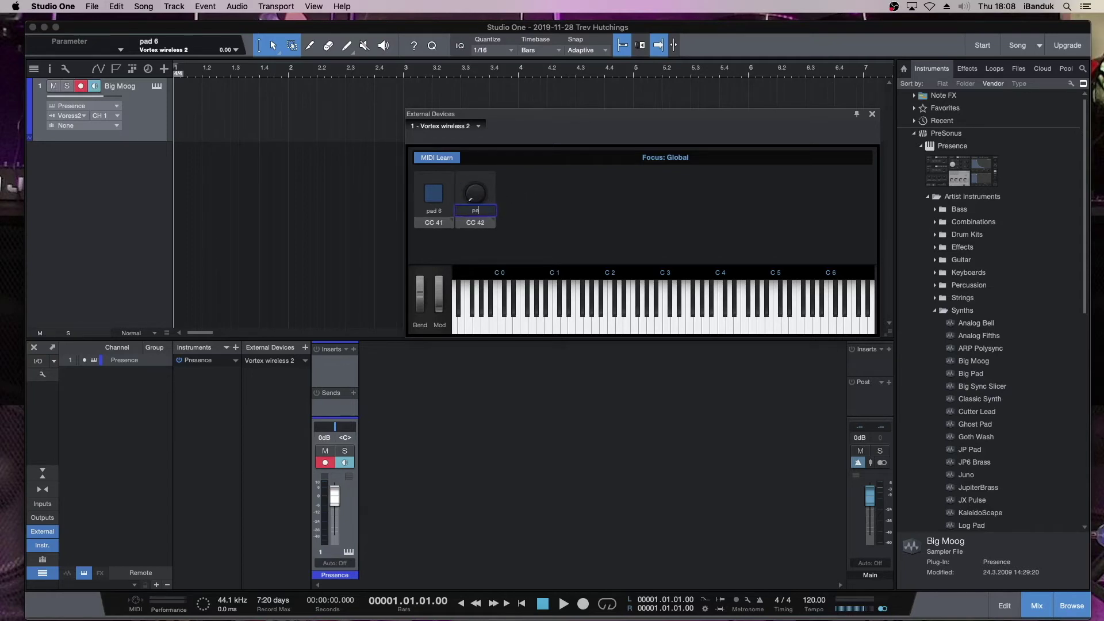
{"action": "type", "text": "d 7"}
{"action": "left_click", "coordinate": [492, 190]}
{"action": "right_click", "coordinate": [492, 190]}
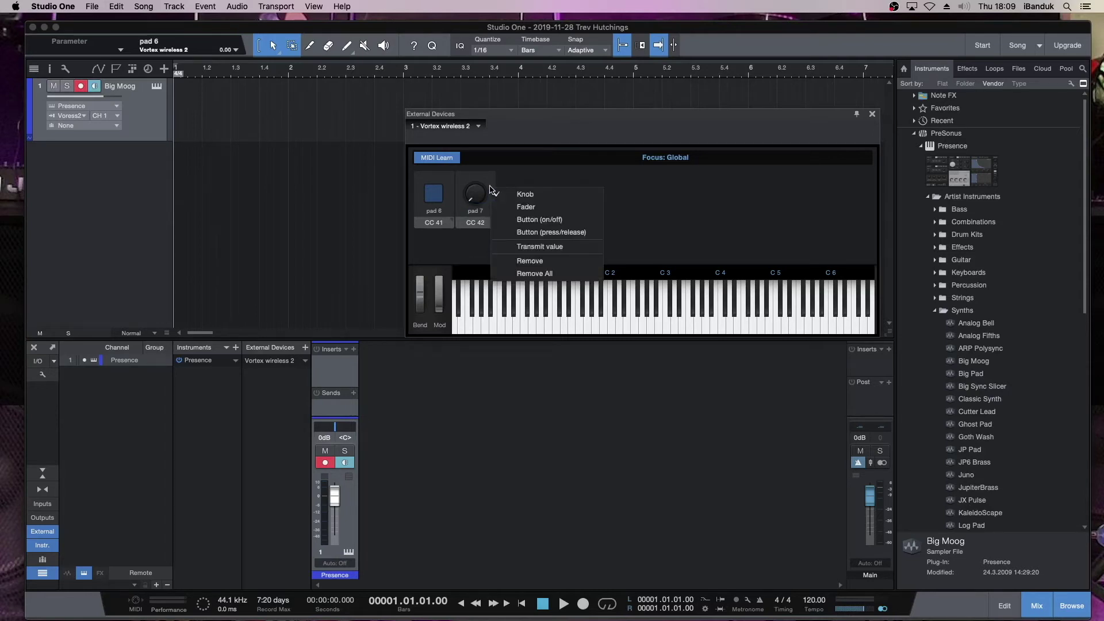
{"action": "left_click", "coordinate": [547, 220]}
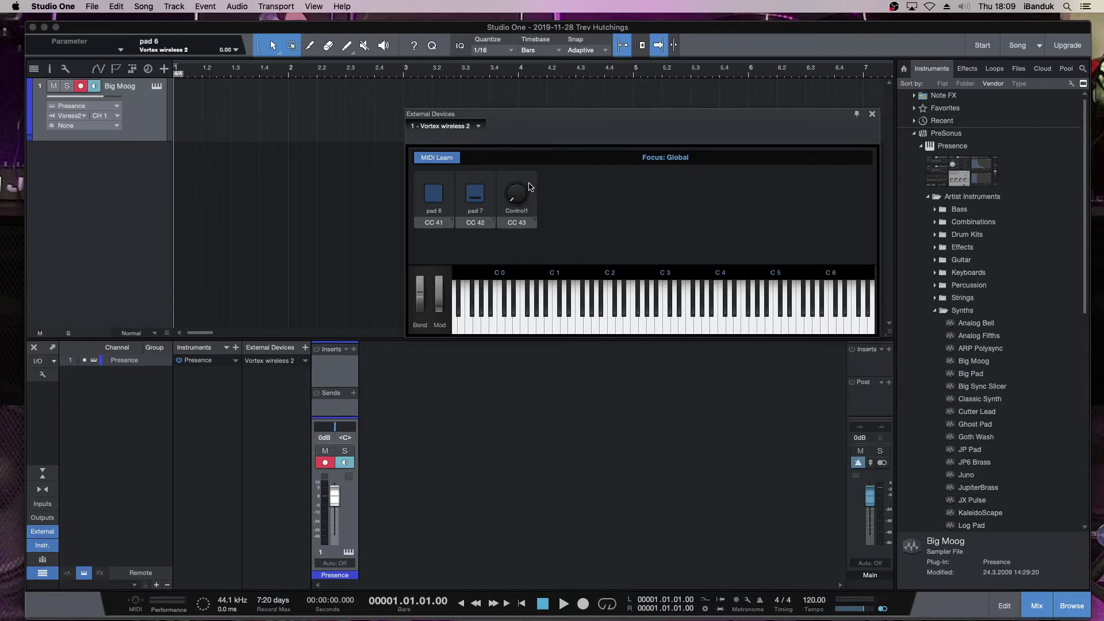
Name the learned CC 43 control "pad 8" and make it a Button (on/off).
{"action": "double_click", "coordinate": [521, 211]}
{"action": "type", "text": "pad 8"}
{"action": "key", "text": "Return"}
{"action": "right_click", "coordinate": [533, 187]}
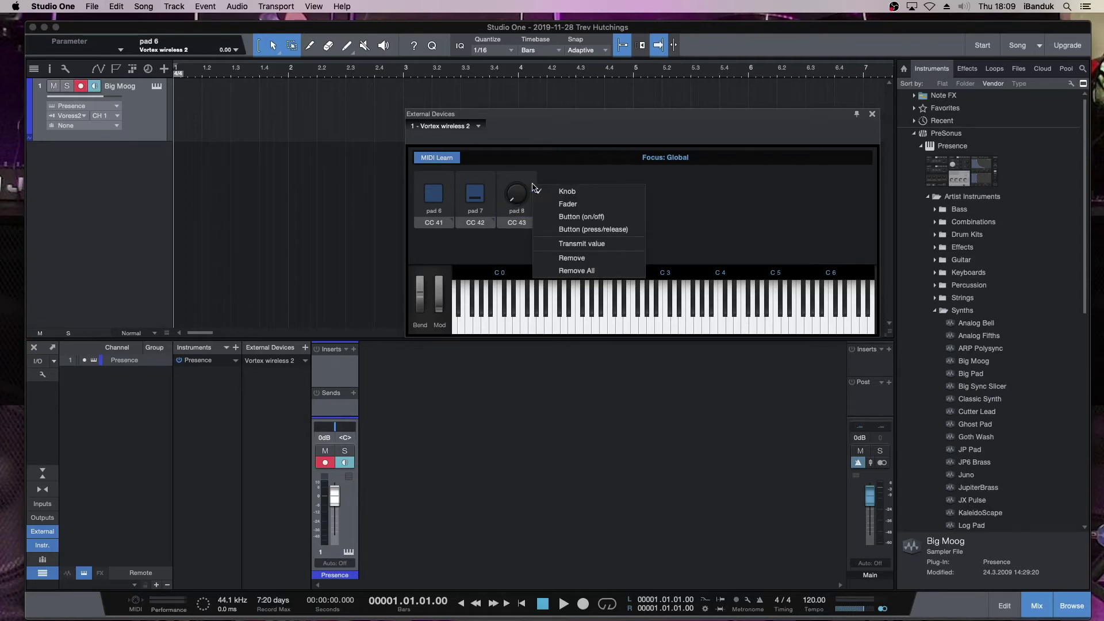
{"action": "left_click", "coordinate": [577, 218]}
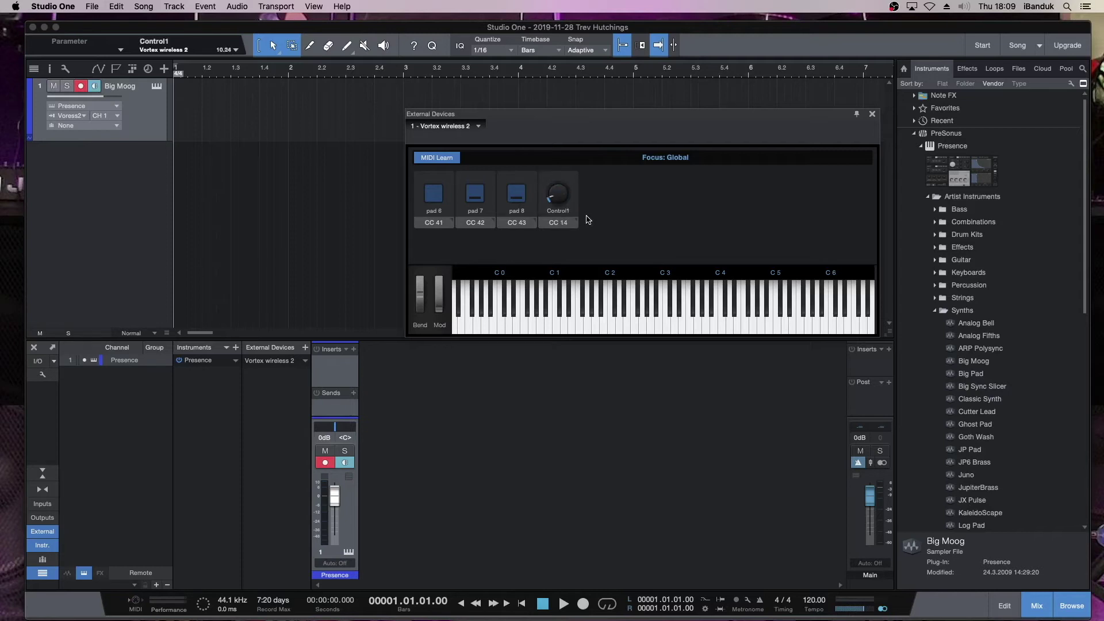
Name the learned CC 14 control "fader 1" and change its type to Fader.
{"action": "double_click", "coordinate": [560, 211]}
{"action": "type", "text": "fader 1"}
{"action": "key", "text": "Return"}
{"action": "right_click", "coordinate": [573, 187]}
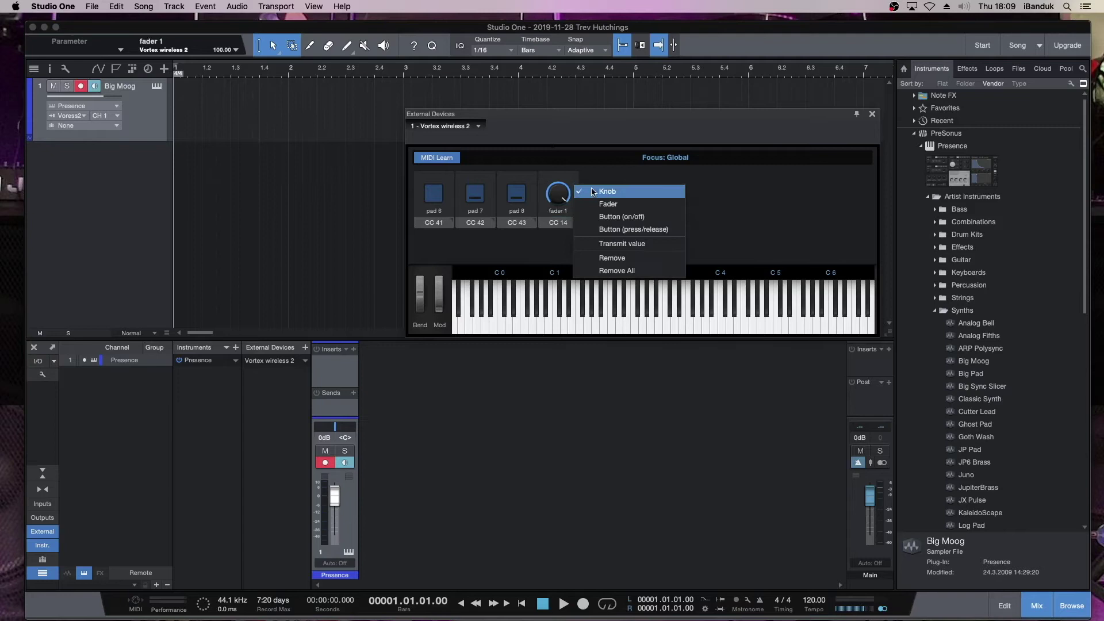
{"action": "left_click", "coordinate": [609, 205]}
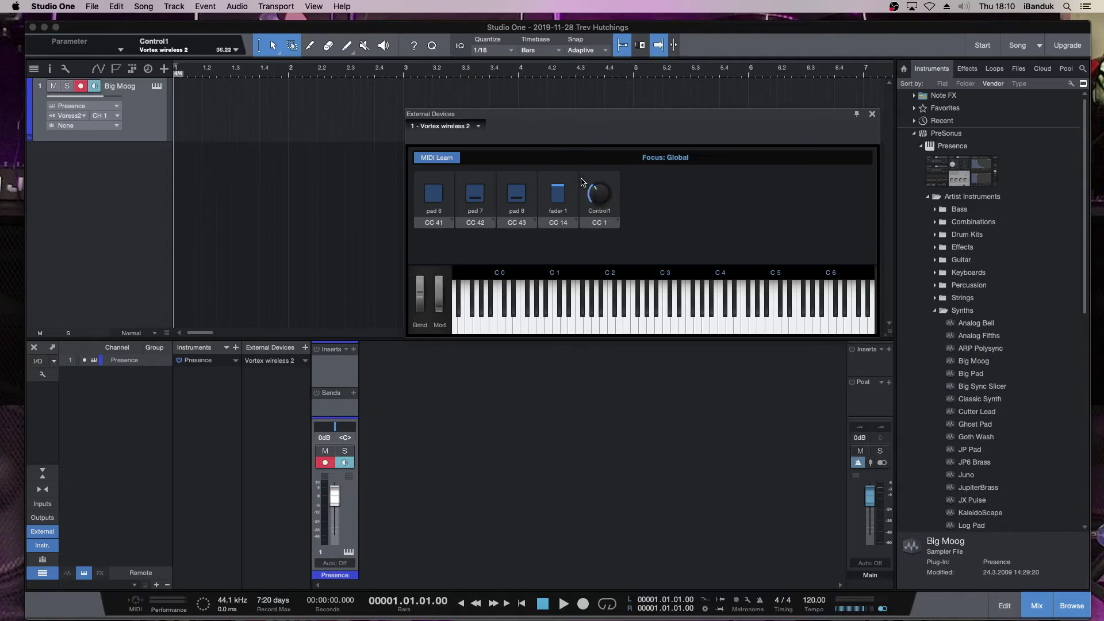
Name the first learned CC 1 control "ribbon 1" and change its type to Fader.
{"action": "double_click", "coordinate": [596, 211]}
{"action": "type", "text": "f"}
{"action": "type", "text": "ibbon"}
{"action": "type", "text": " 1"}
{"action": "key", "text": "Return"}
{"action": "right_click", "coordinate": [617, 189]}
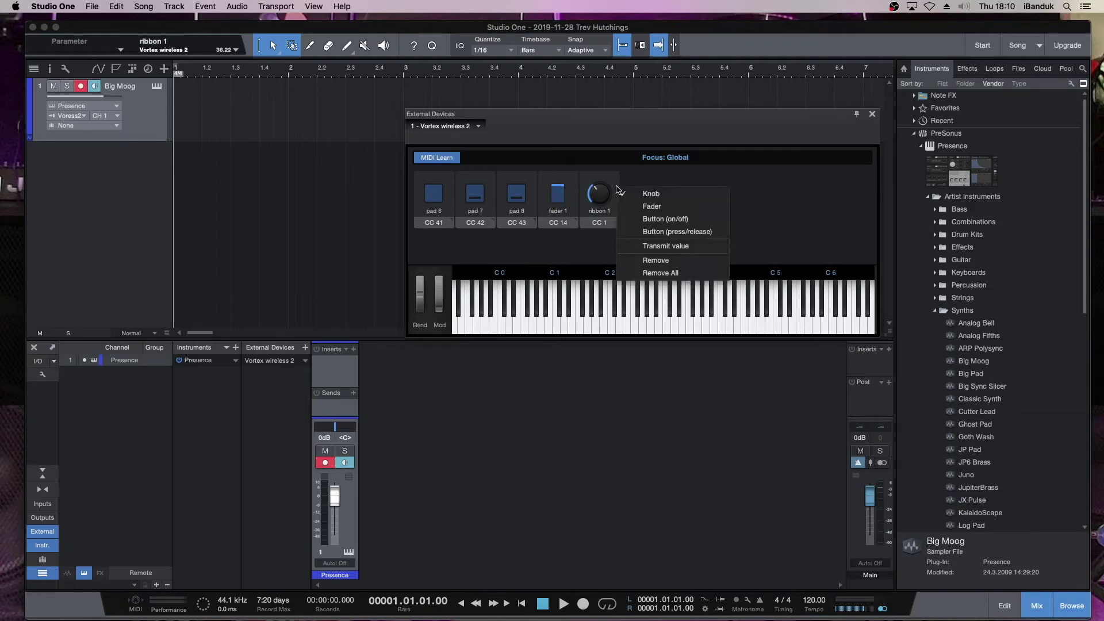
{"action": "left_click", "coordinate": [660, 208]}
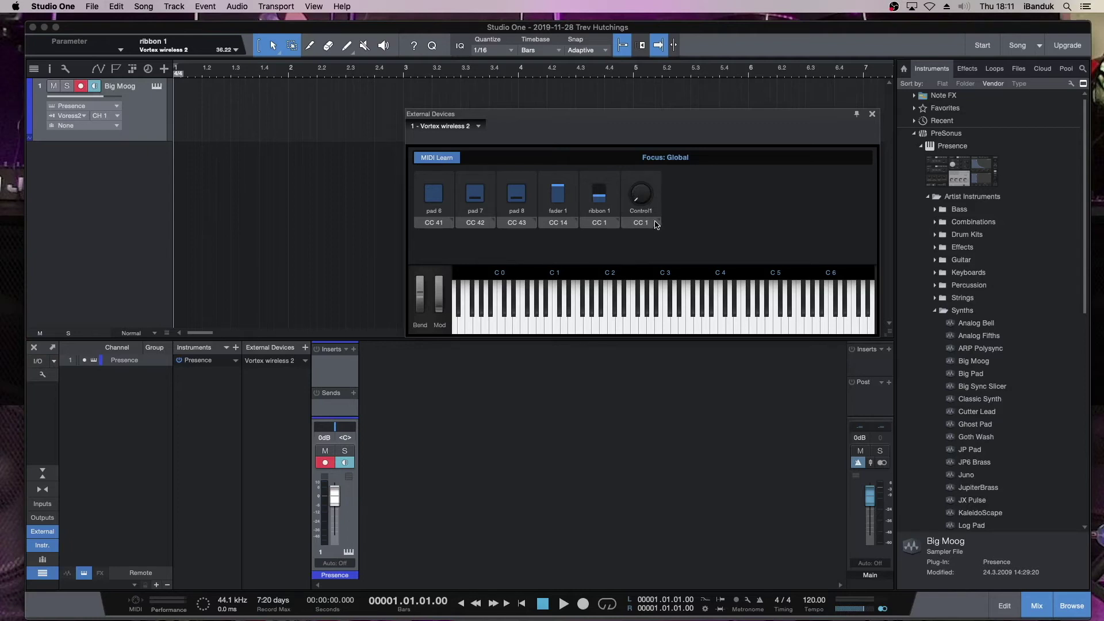
Name the second CC 1 control "tilt", leaving it as a Knob, and turn off MIDI Learn.
{"action": "double_click", "coordinate": [647, 211]}
{"action": "type", "text": "tilt"}
{"action": "key", "text": "Return"}
{"action": "right_click", "coordinate": [659, 192]}
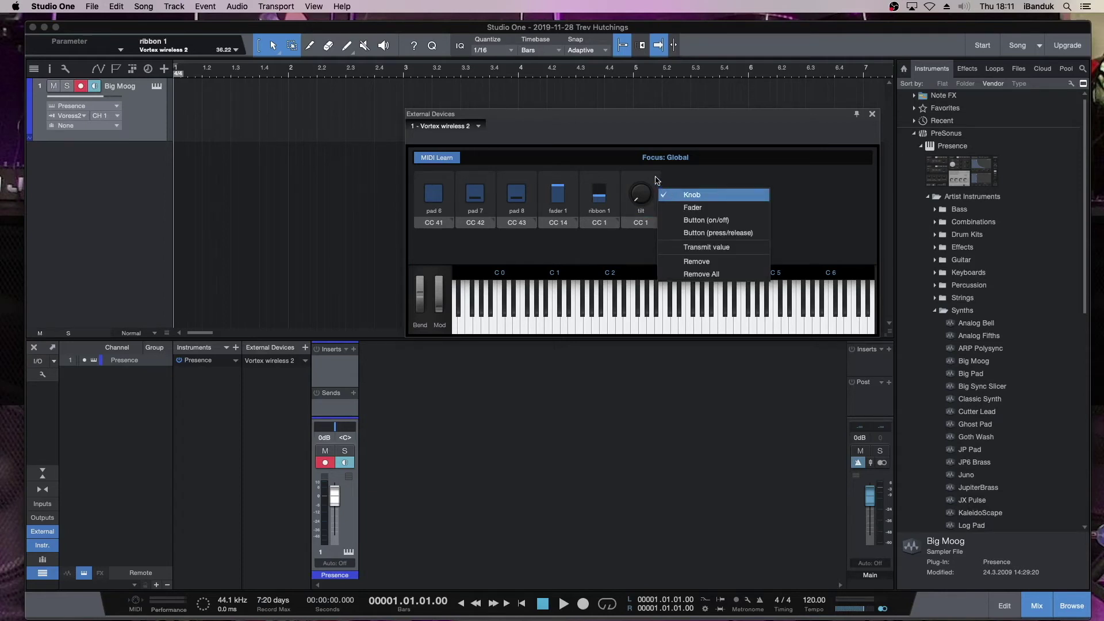
{"action": "left_click", "coordinate": [658, 181]}
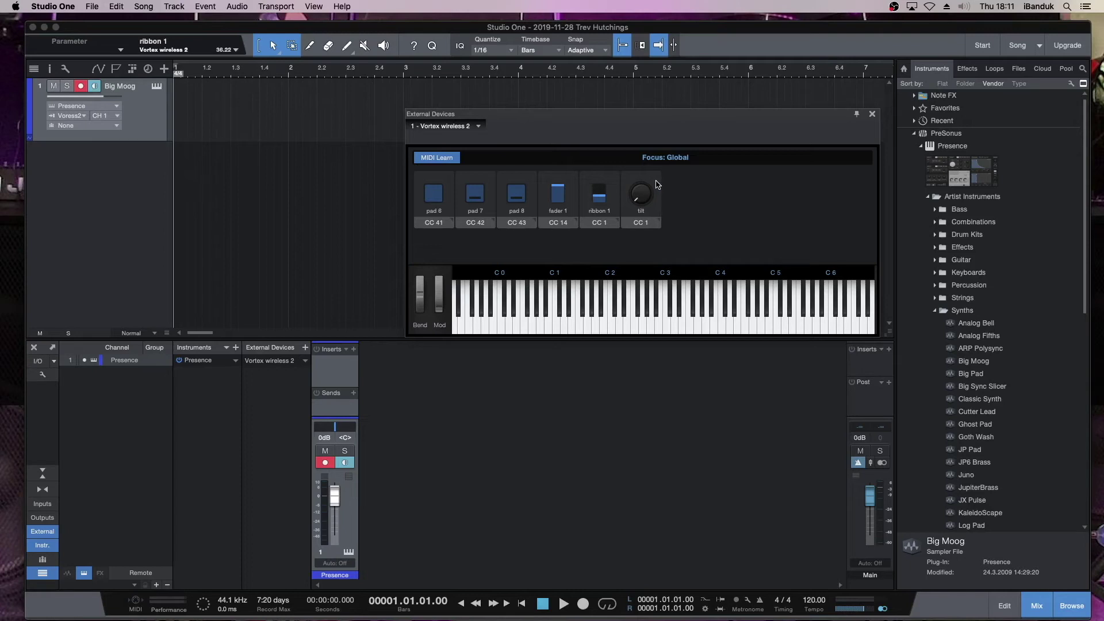
{"action": "right_click", "coordinate": [658, 181]}
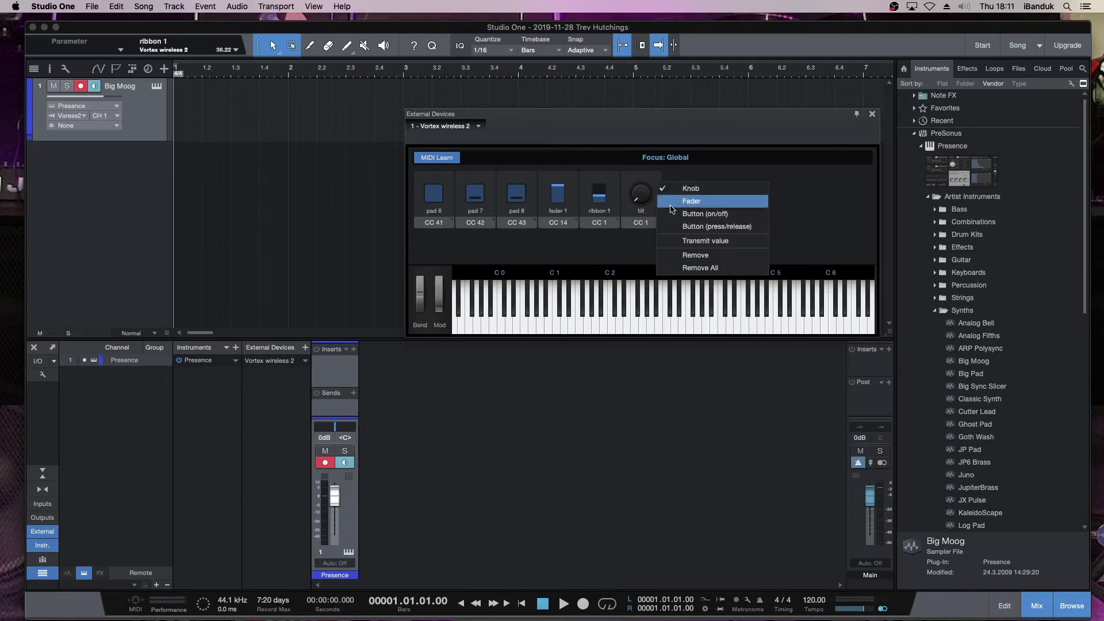
{"action": "left_click", "coordinate": [654, 179]}
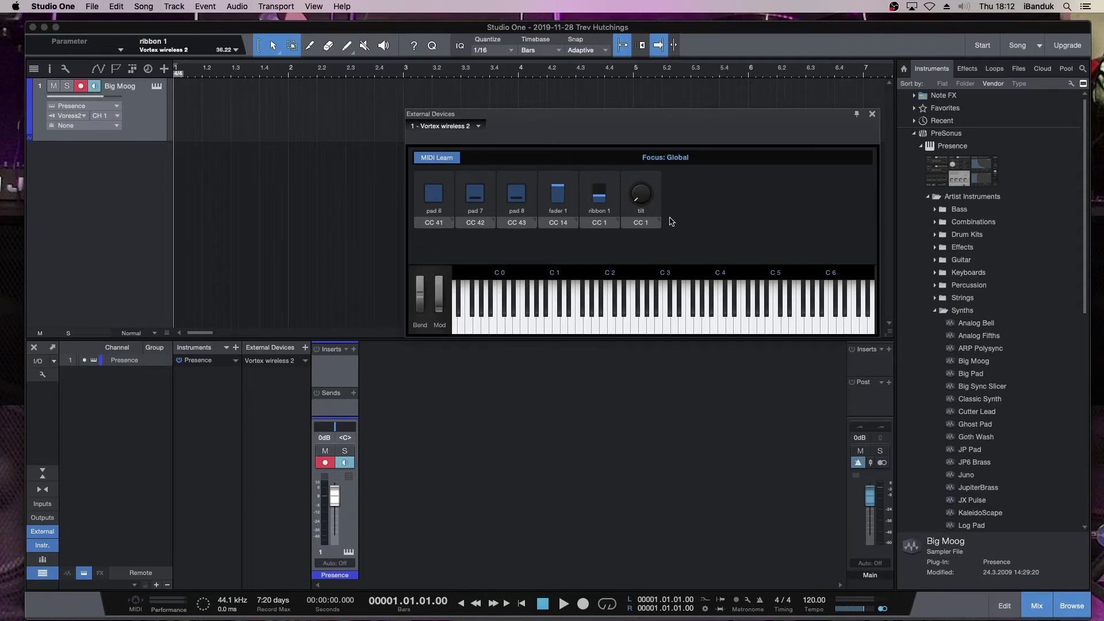
{"action": "left_click", "coordinate": [442, 160]}
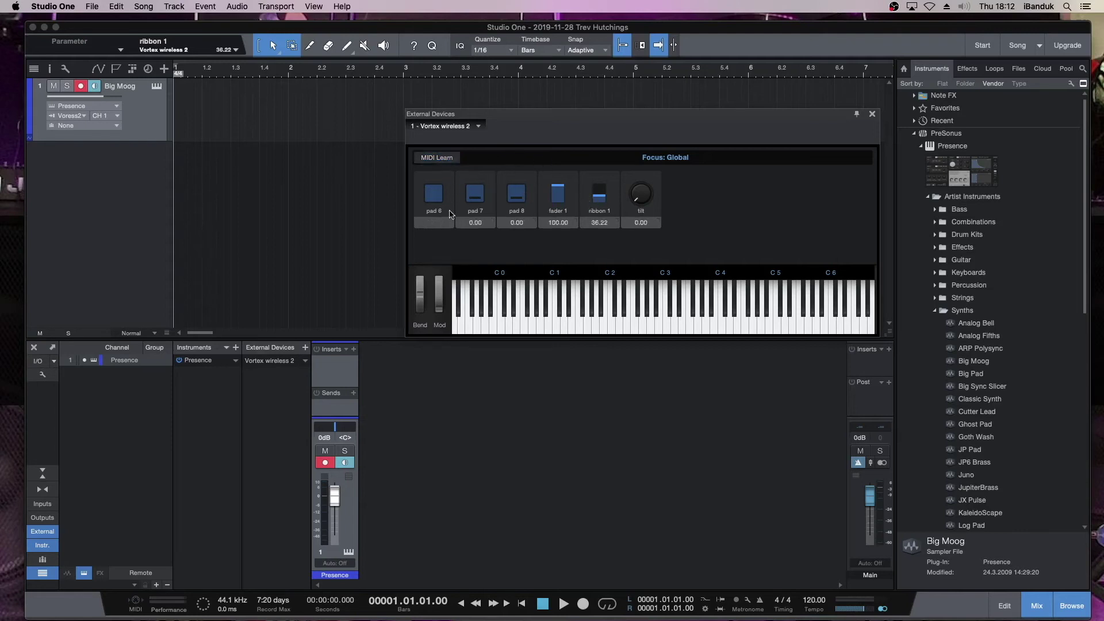
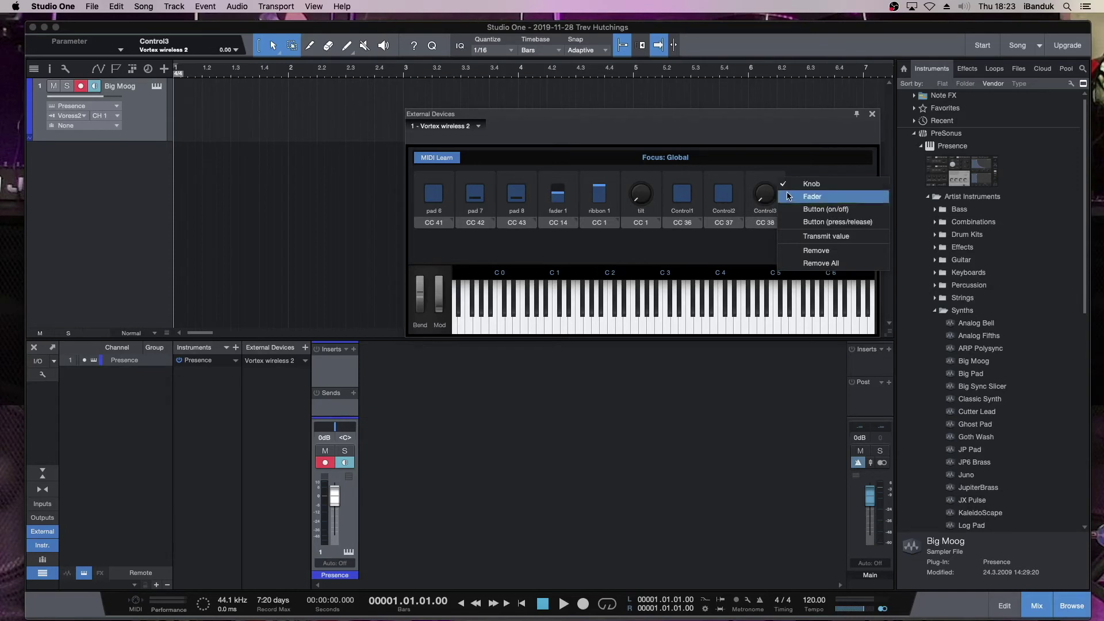
Make the CC 38 control a Button (press/release), name the CC 36, 37 and 38 controls "pad 1", "pad 2" and "pad 3", and end MIDI Learn.
{"action": "left_click", "coordinate": [795, 223]}
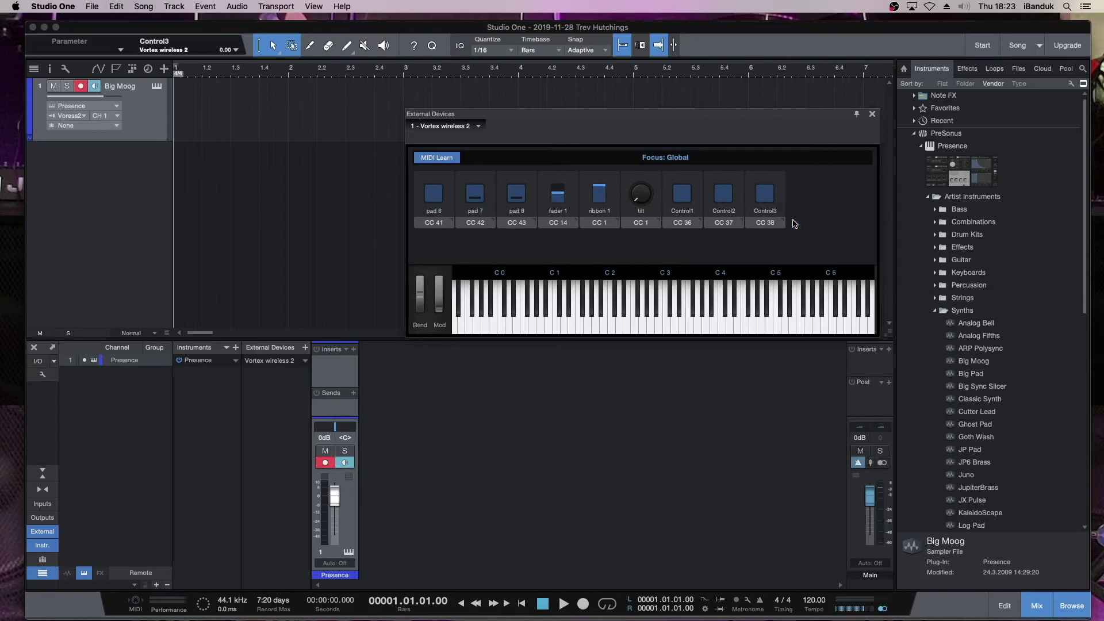
{"action": "double_click", "coordinate": [681, 211]}
{"action": "type", "text": "pad 1"}
{"action": "double_click", "coordinate": [724, 211]}
{"action": "key", "text": "BackSpace"}
{"action": "type", "text": "pad 2"}
{"action": "double_click", "coordinate": [765, 212]}
{"action": "type", "text": "pad 3"}
{"action": "key", "text": "Return"}
{"action": "left_click", "coordinate": [443, 160]}
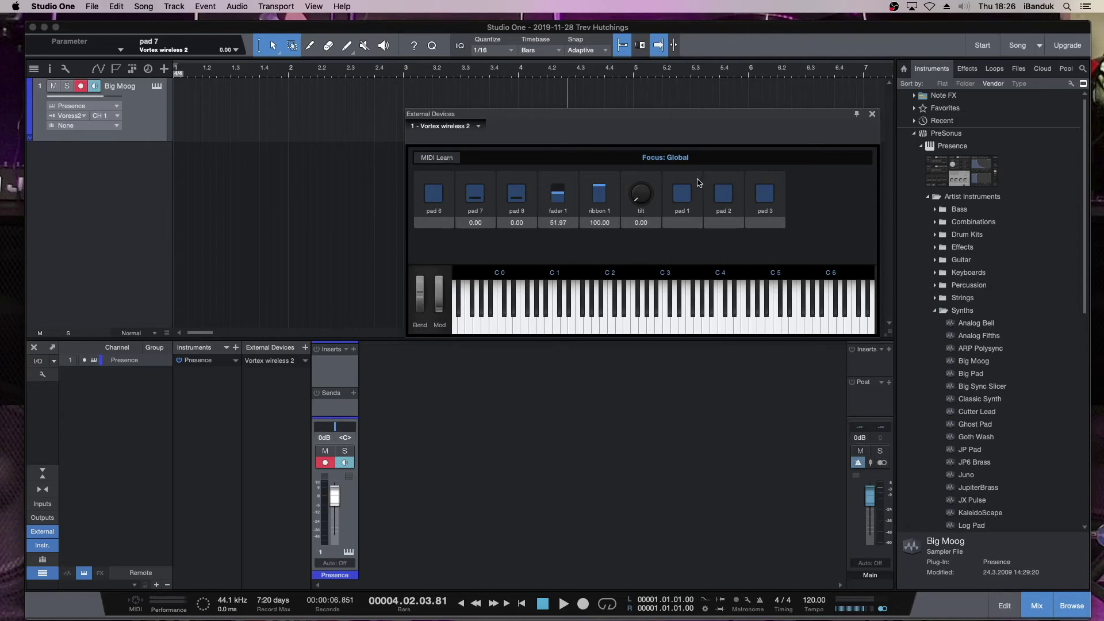
Assign the Transport command Toggle Start to the pad 1 control, finding it by searching for "start".
{"action": "right_click", "coordinate": [697, 183]}
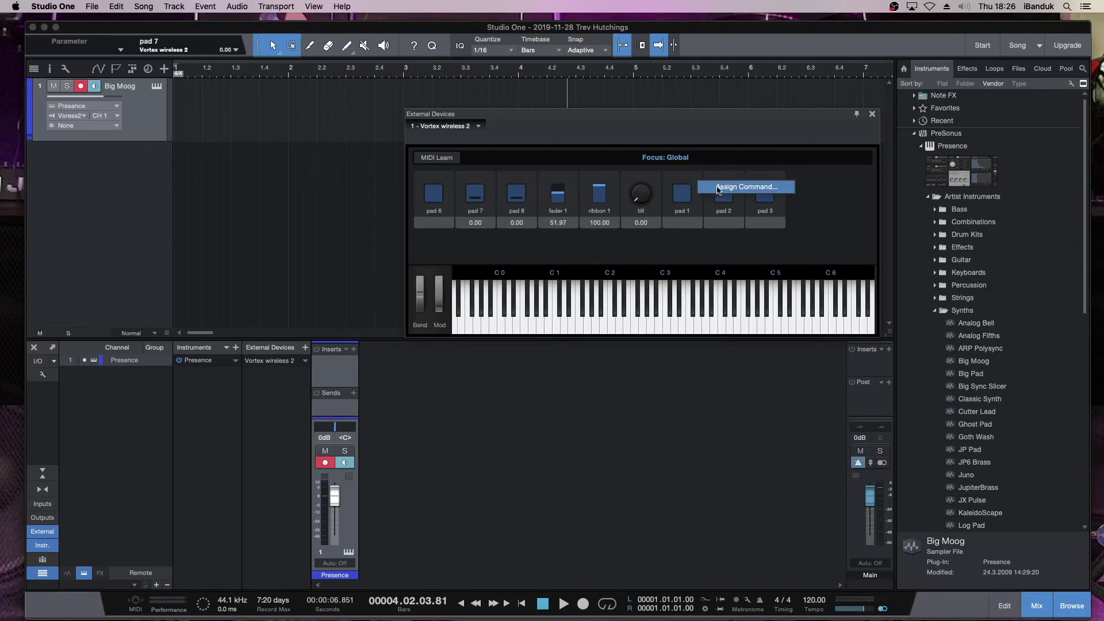
{"action": "left_click", "coordinate": [744, 190]}
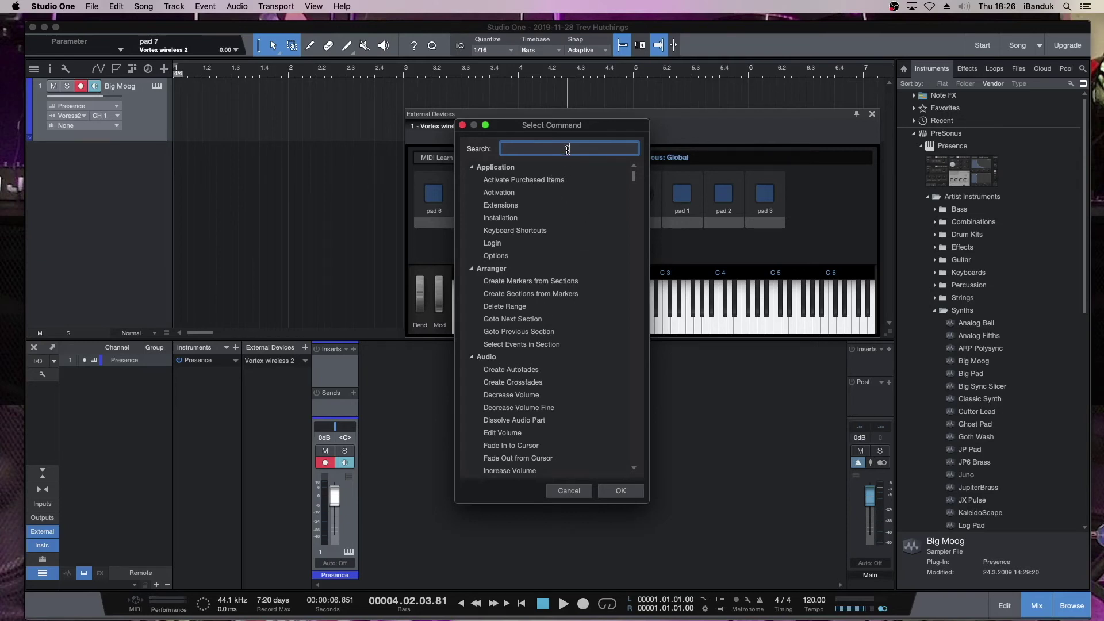
{"action": "type", "text": "start"}
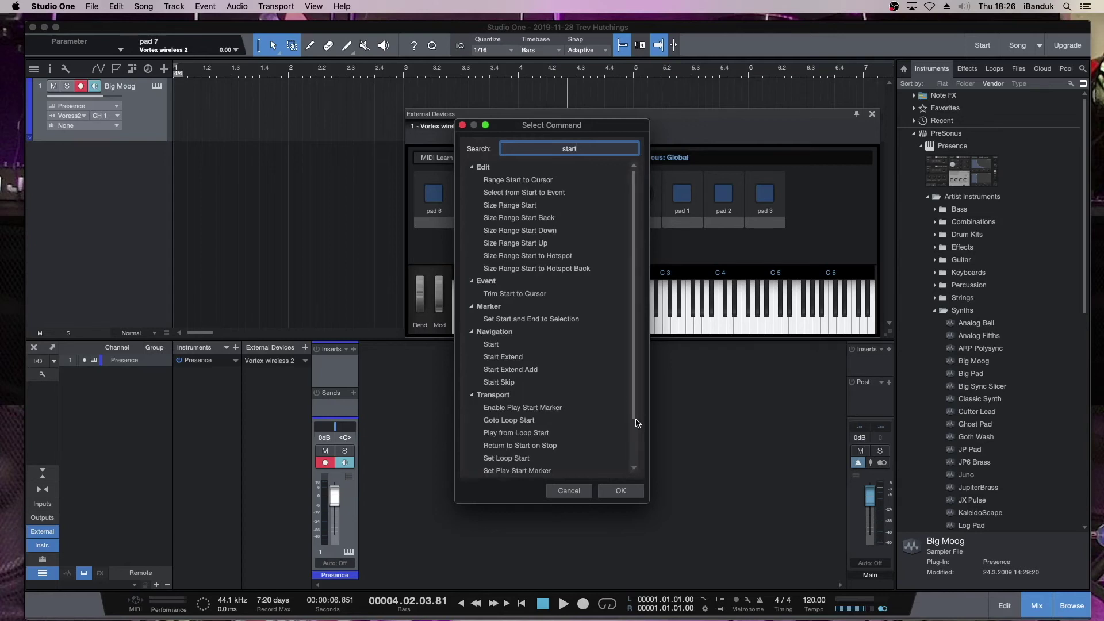
{"action": "left_click_drag", "start_coordinate": [637, 413], "coordinate": [637, 450]}
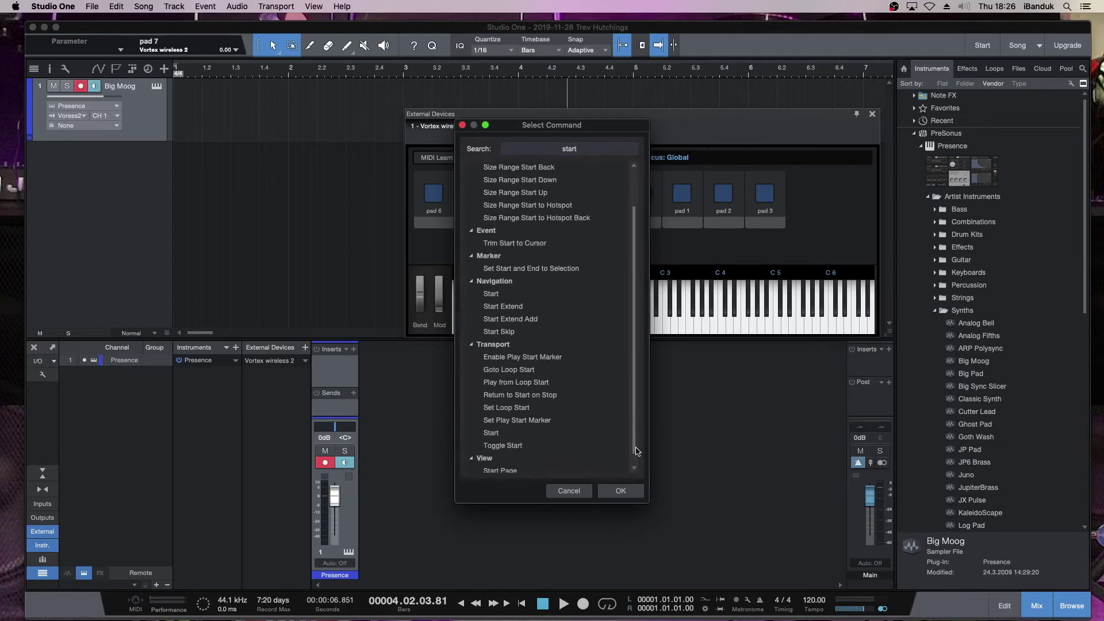
{"action": "left_click", "coordinate": [512, 447]}
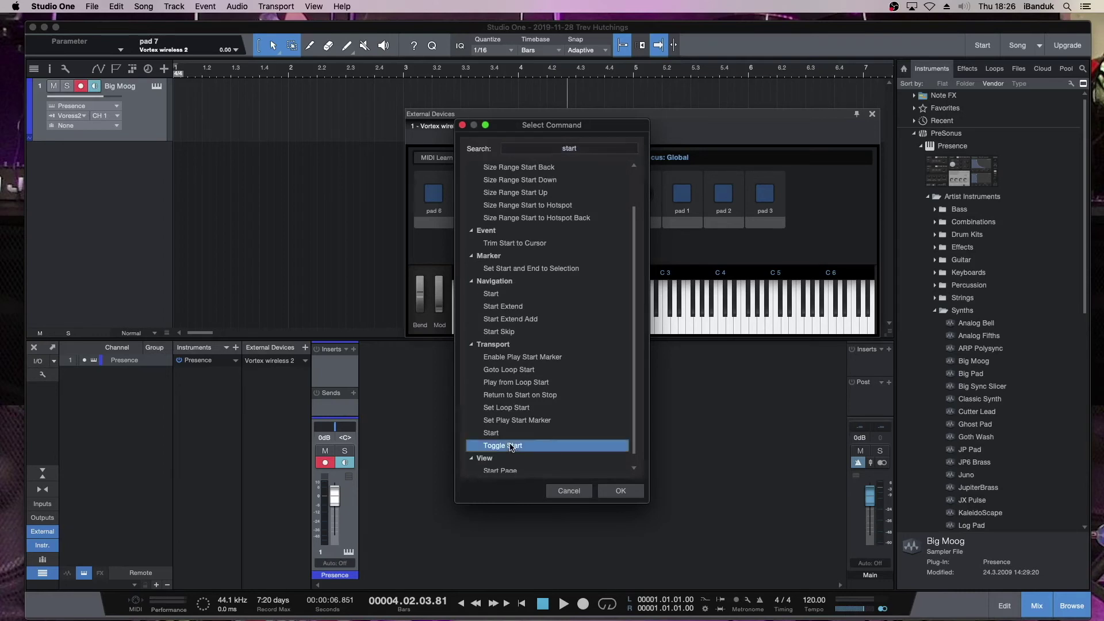
{"action": "left_click", "coordinate": [621, 490]}
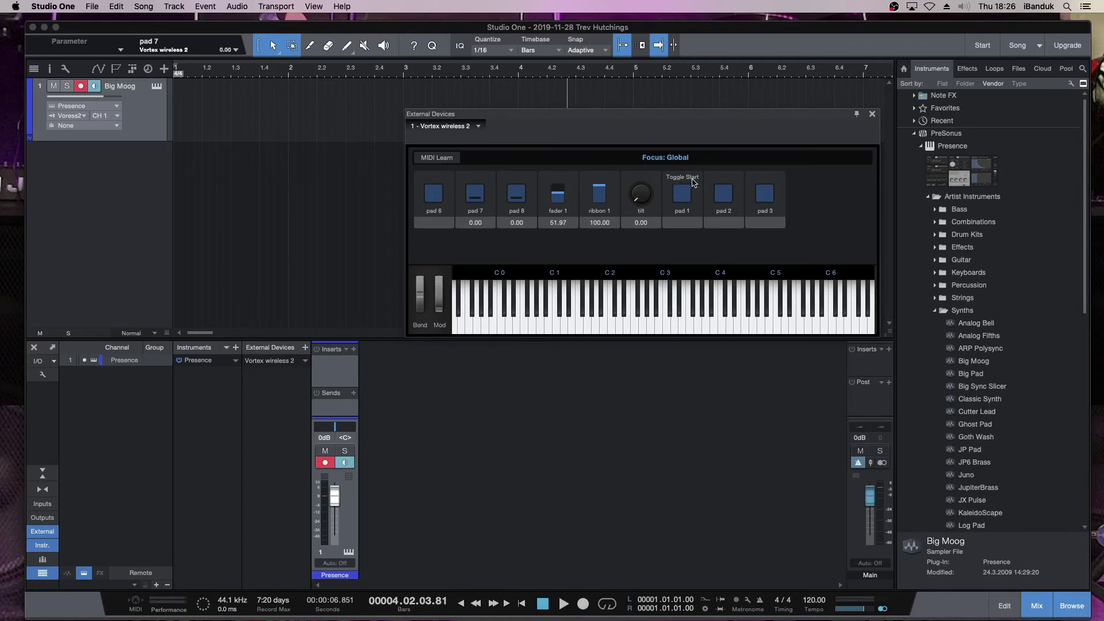
Return the song position to the start and toggle playback on and off twice to test pad 1's function.
{"action": "left_click", "coordinate": [544, 608]}
{"action": "left_click", "coordinate": [544, 607]}
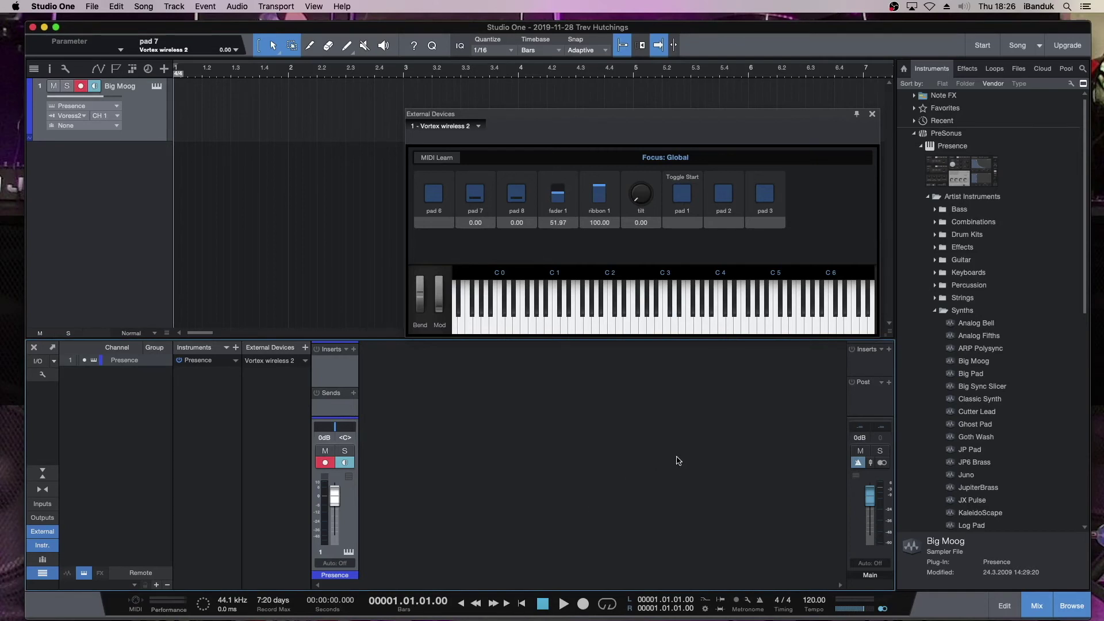
{"action": "key", "text": "space"}
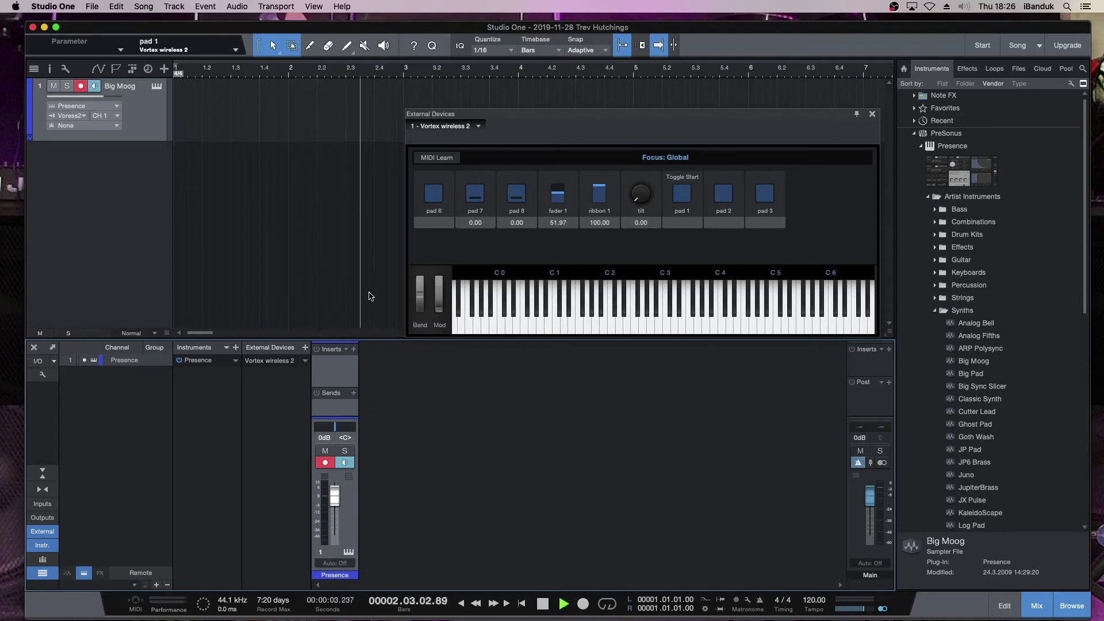
{"action": "key", "text": "space"}
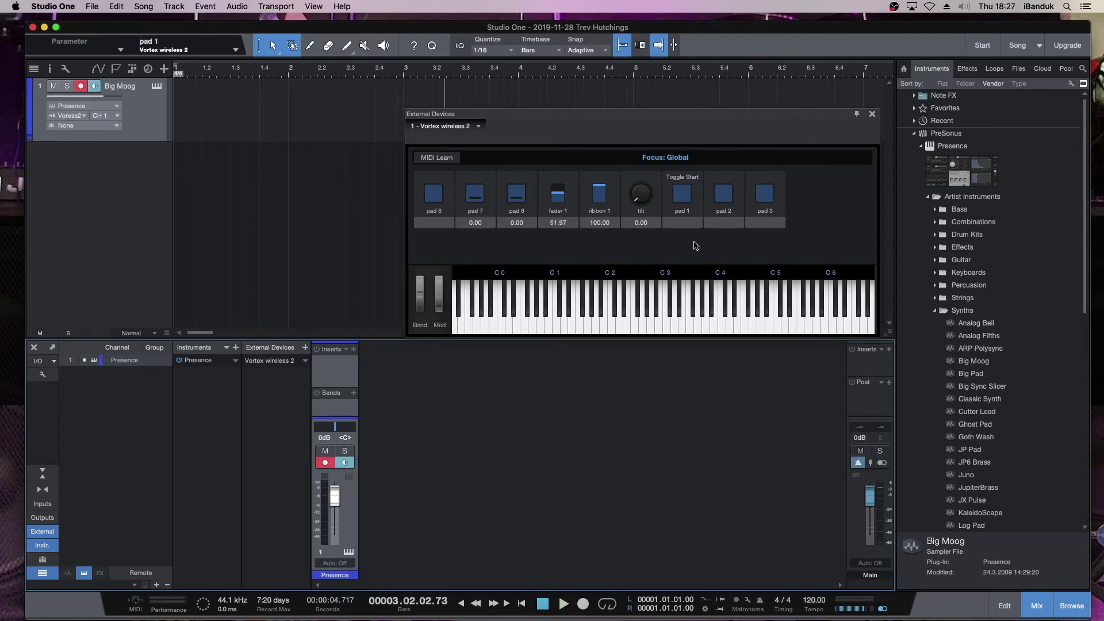
{"action": "key", "text": "space"}
{"action": "key", "text": "space"}
Assign the Transport command Stop to the pad 2 control, finding it by searching for "stop".
{"action": "right_click", "coordinate": [740, 183]}
{"action": "left_click", "coordinate": [757, 189]}
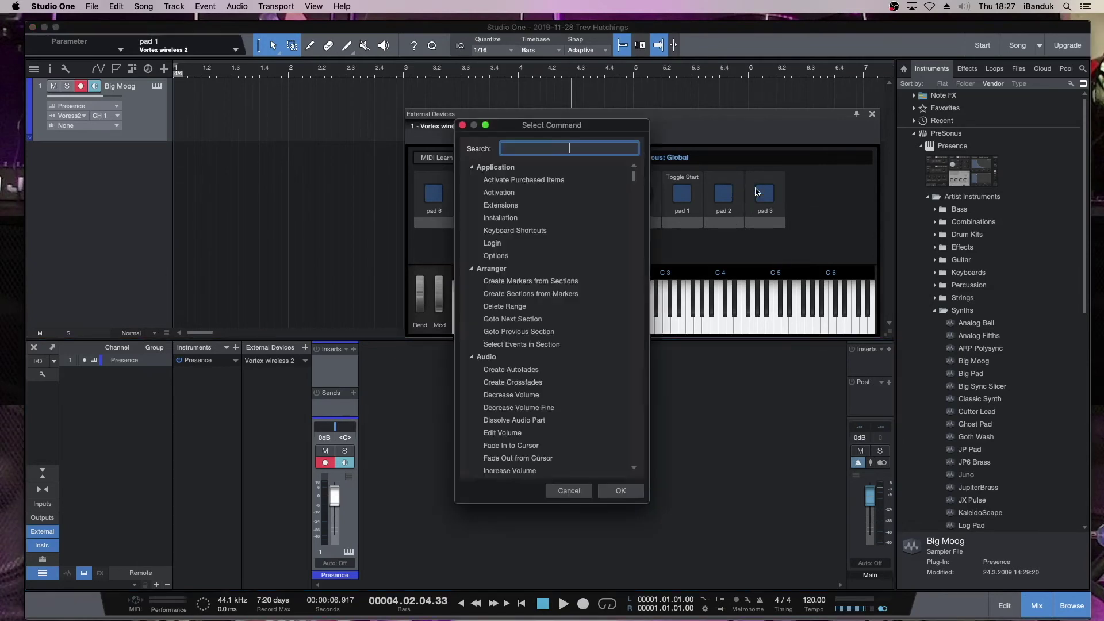
{"action": "type", "text": "stop"}
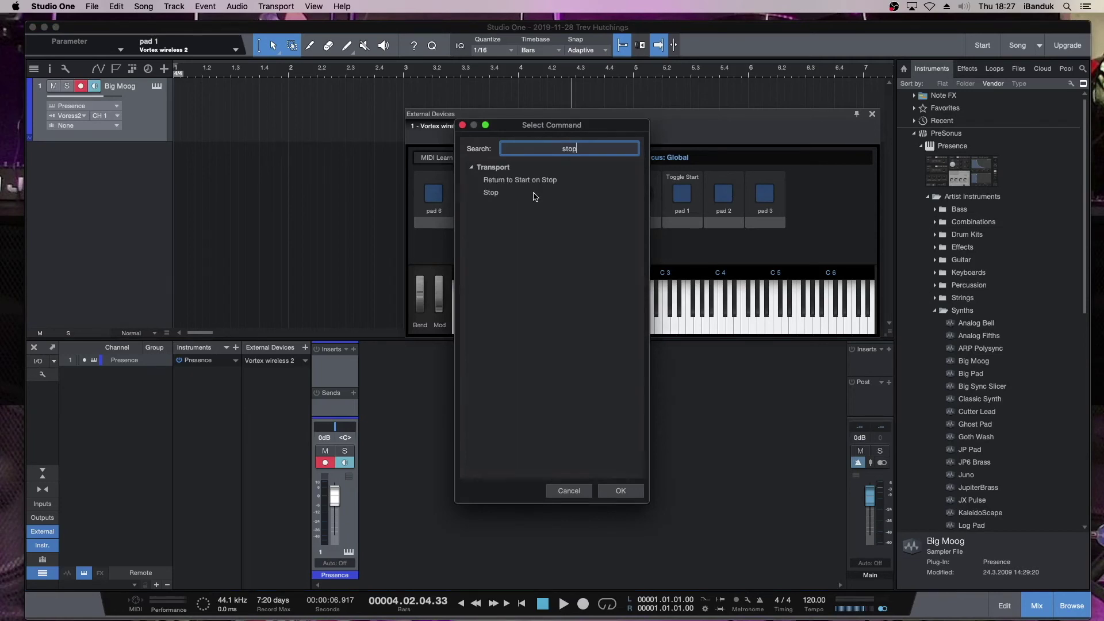
{"action": "left_click", "coordinate": [492, 194]}
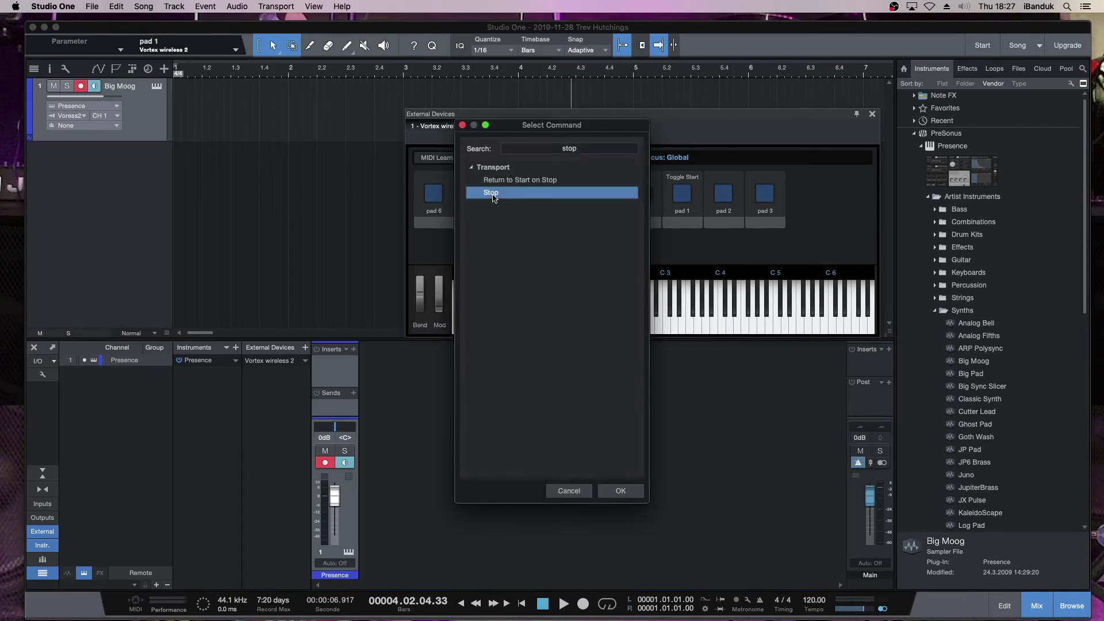
{"action": "left_click", "coordinate": [622, 491]}
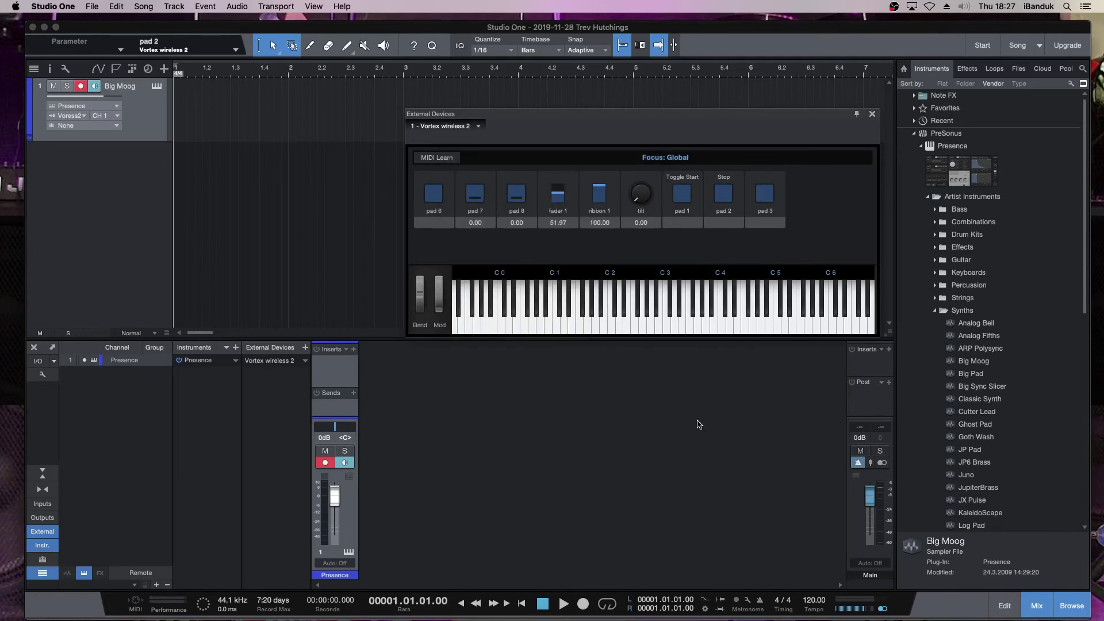
Test the pad 1 and pad 2 transport functions by starting and stopping playback, and return to the song start.
{"action": "key", "text": "space"}
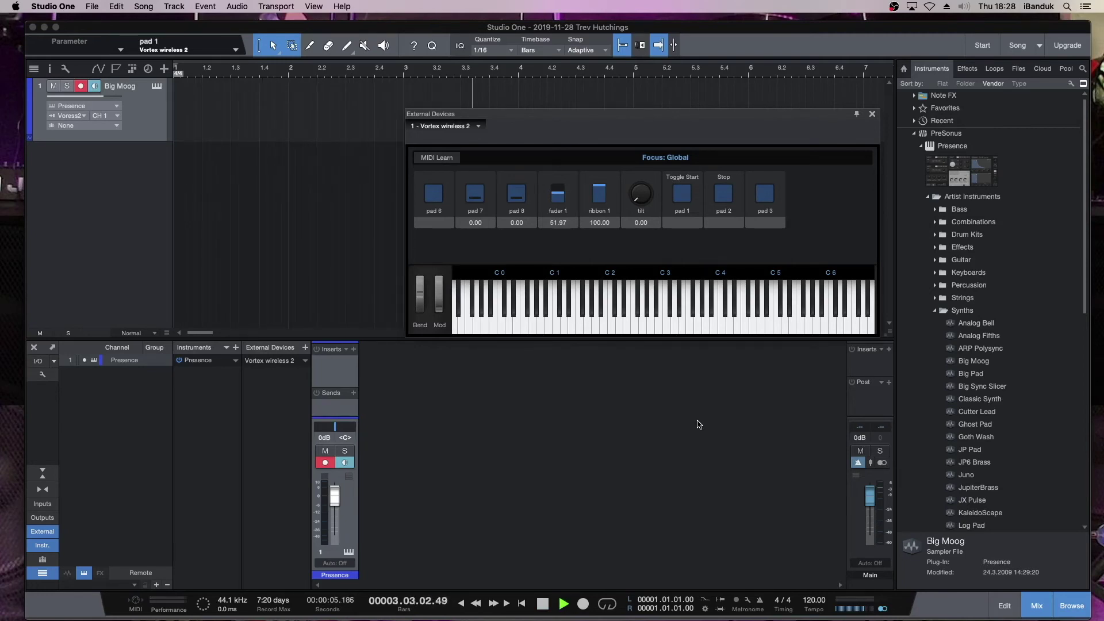
{"action": "key", "text": "space"}
{"action": "key", "text": "comma"}
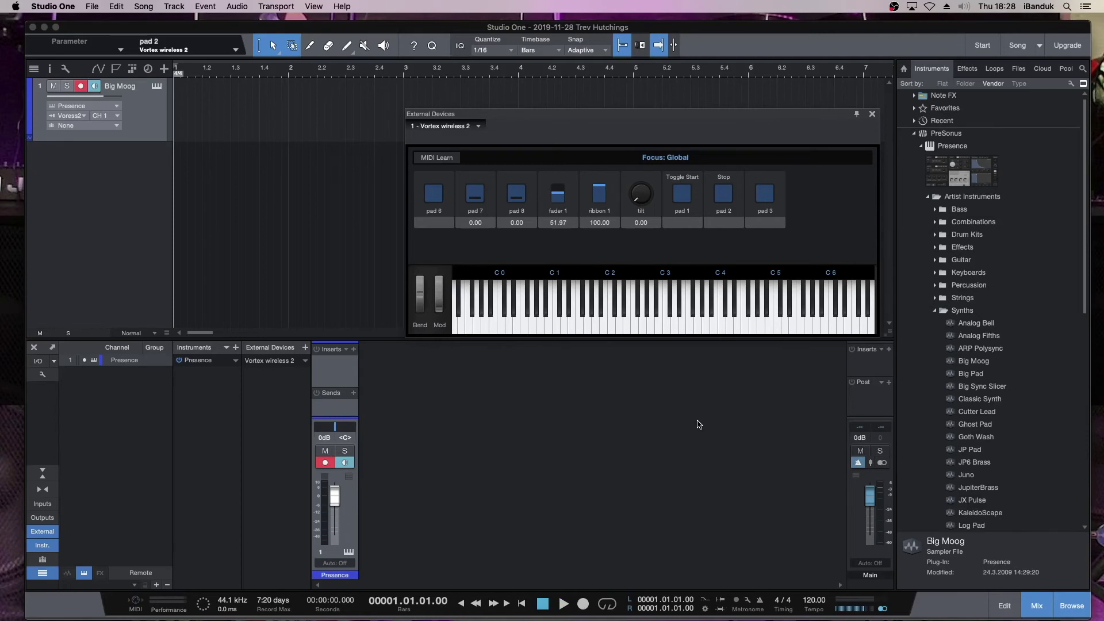
Assign the Transport command Record to the pad 3 control and return the song position to the start.
{"action": "right_click", "coordinate": [780, 181]}
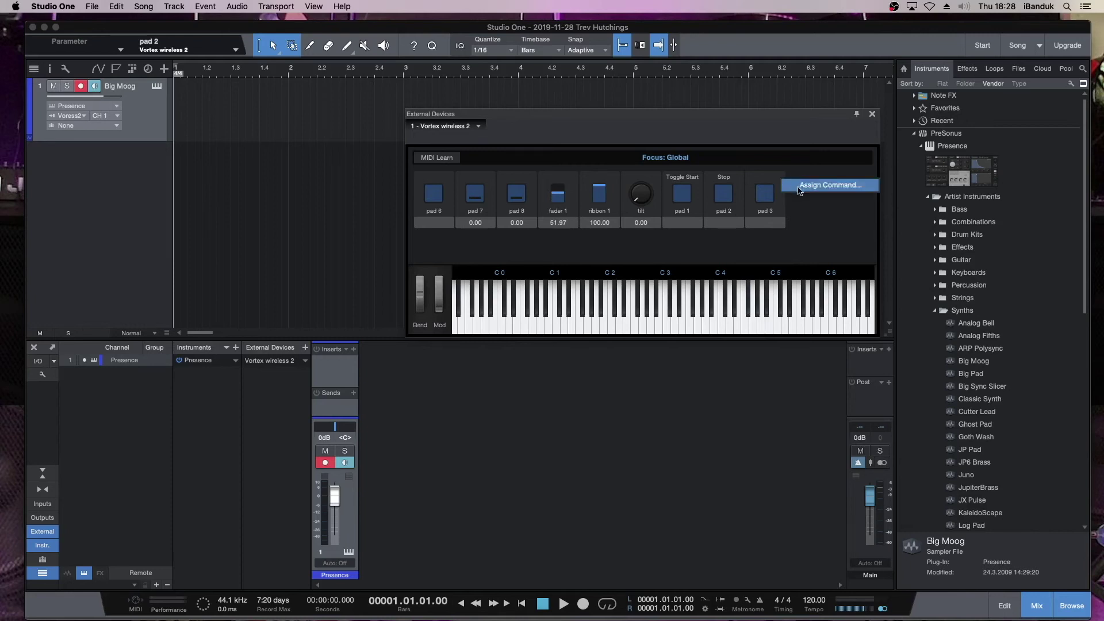
{"action": "left_click", "coordinate": [800, 185]}
{"action": "type", "text": "re"}
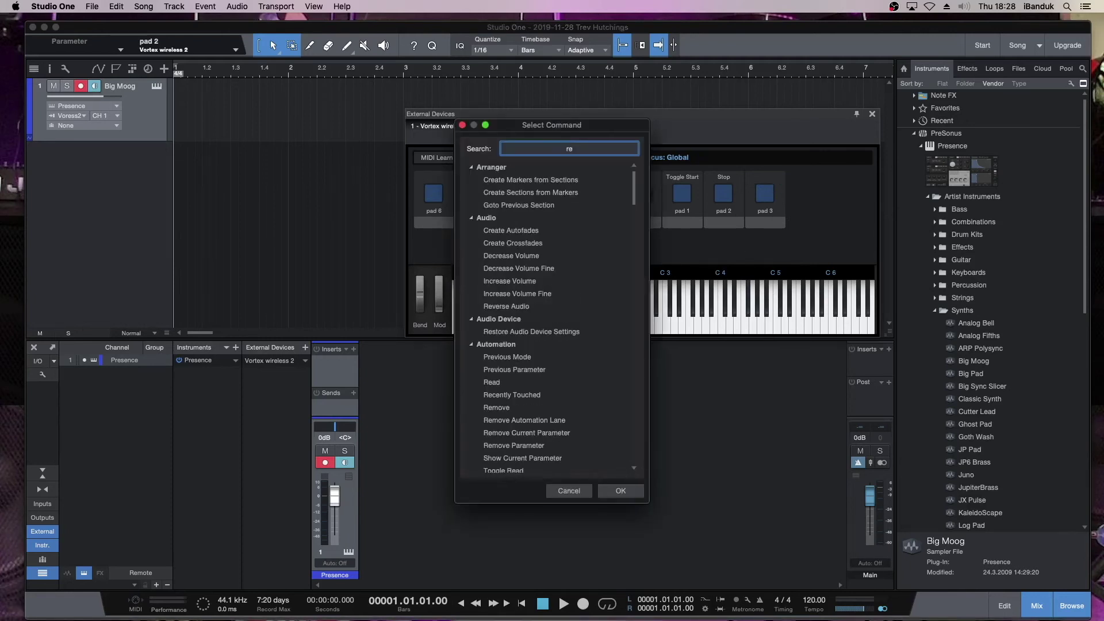
{"action": "type", "text": "cord"}
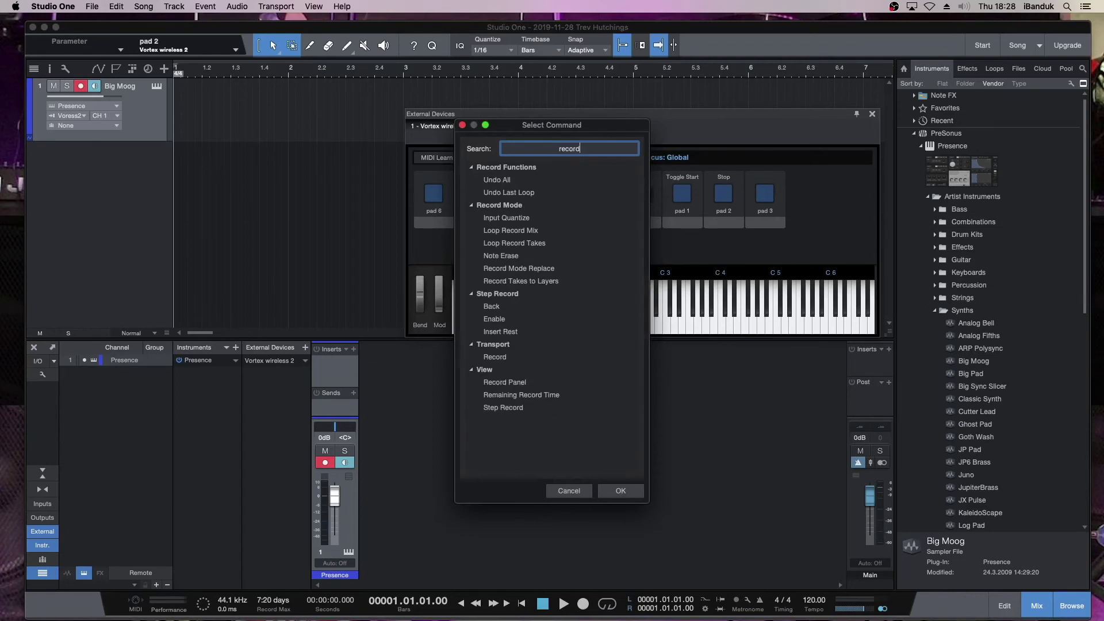
{"action": "left_click", "coordinate": [500, 357]}
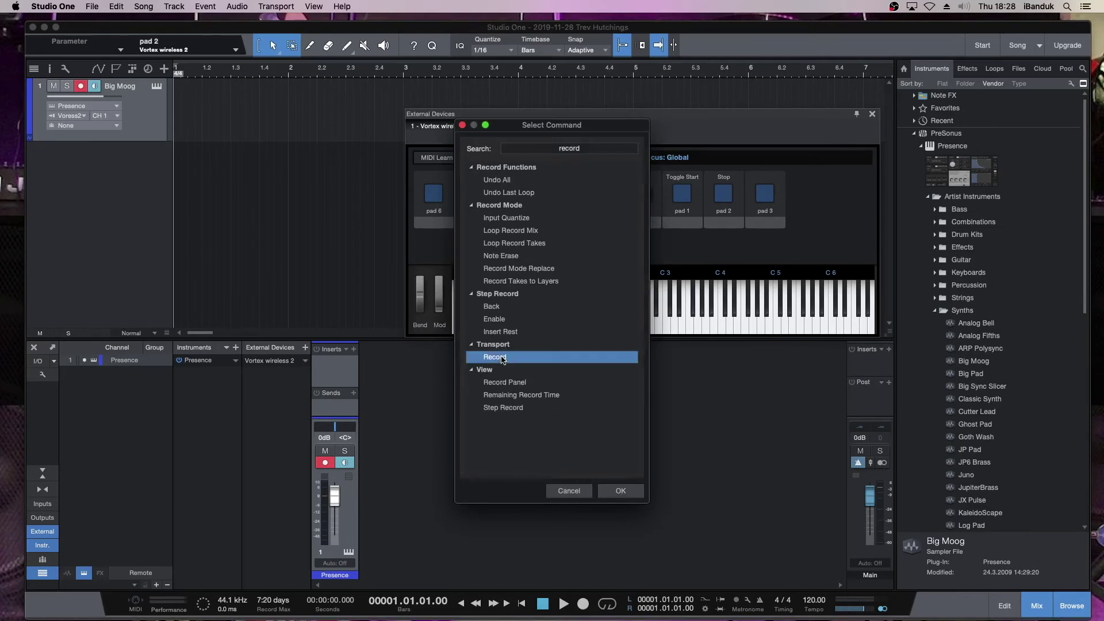
{"action": "left_click", "coordinate": [618, 491]}
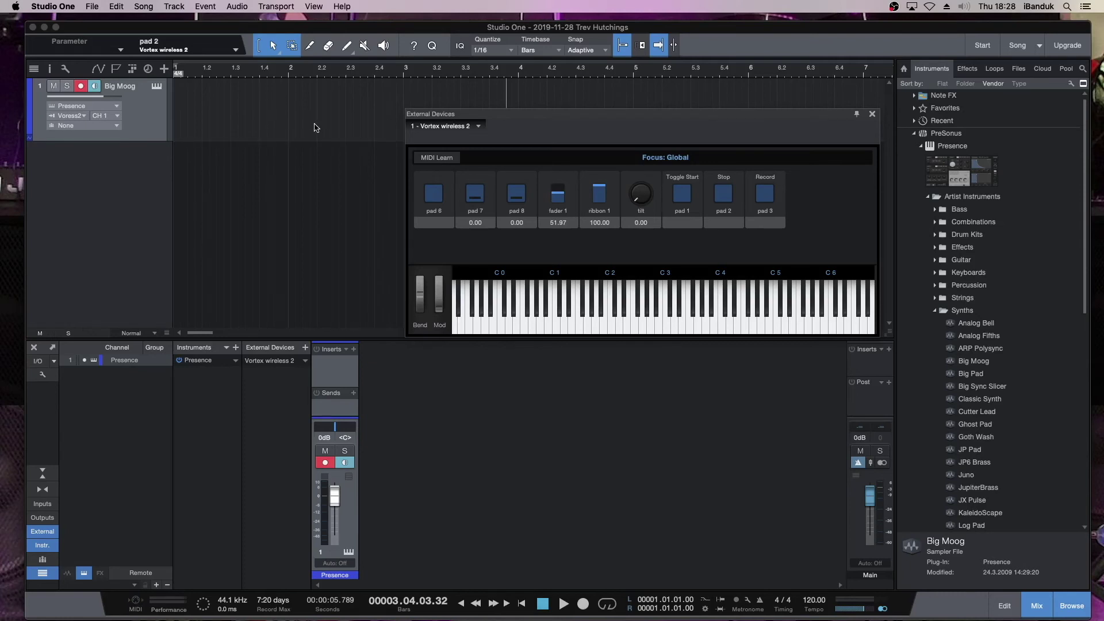
{"action": "key", "text": "comma"}
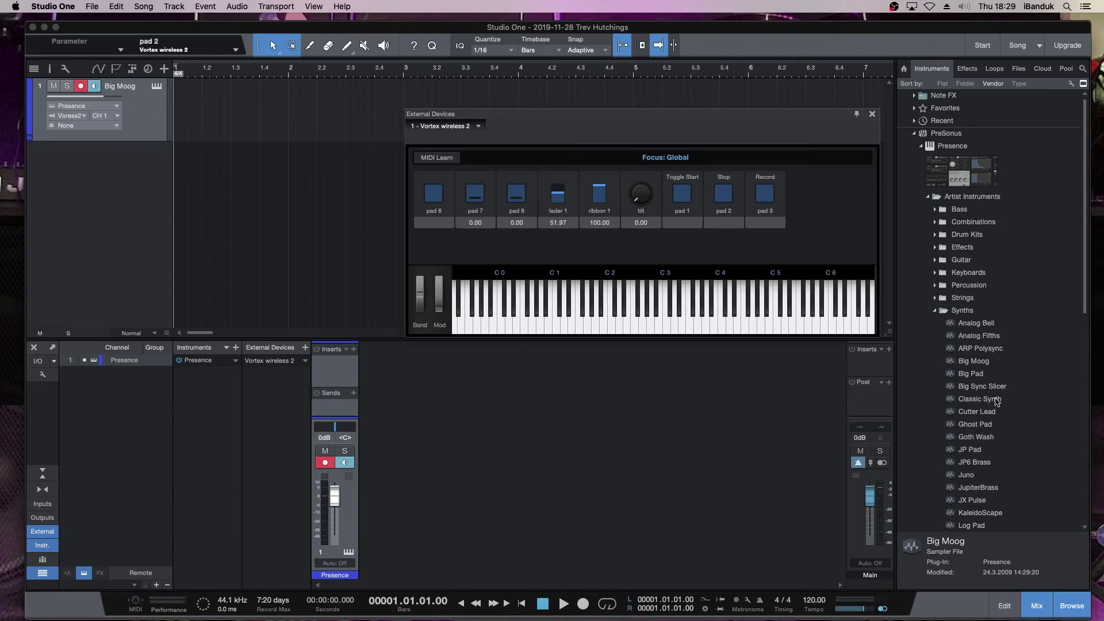
Add a JP Pad instrument track below Big Moog, make it taller, set its input to Vortex wireless 2, and close the instrument editor.
{"action": "left_click_drag", "start_coordinate": [962, 455], "coordinate": [95, 165]}
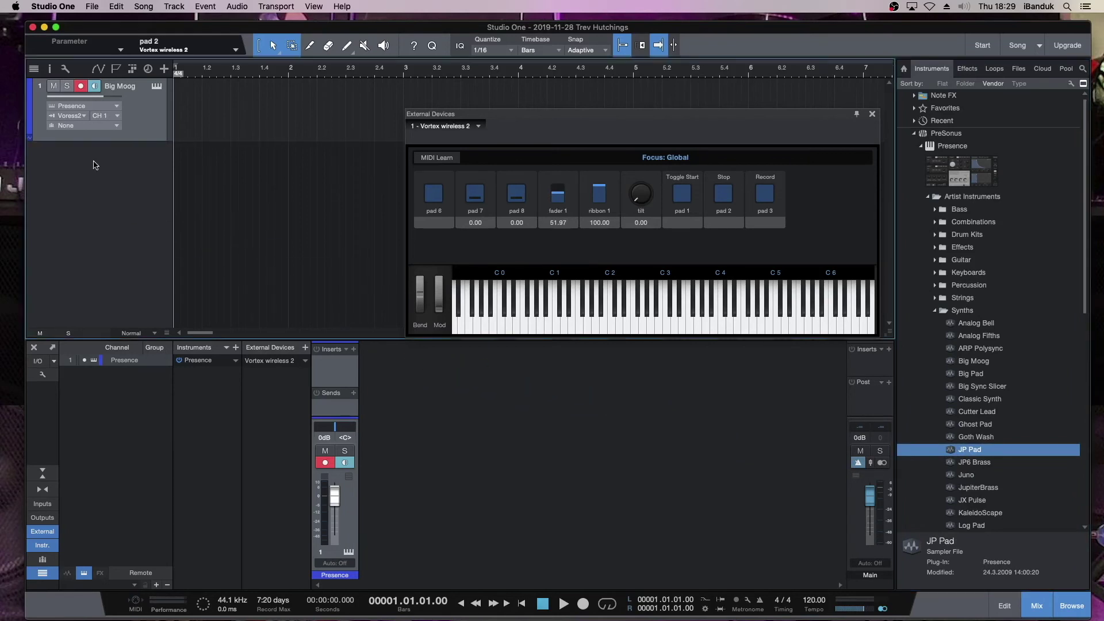
{"action": "left_click", "coordinate": [138, 178]}
{"action": "left_click_drag", "start_coordinate": [138, 175], "coordinate": [138, 233]}
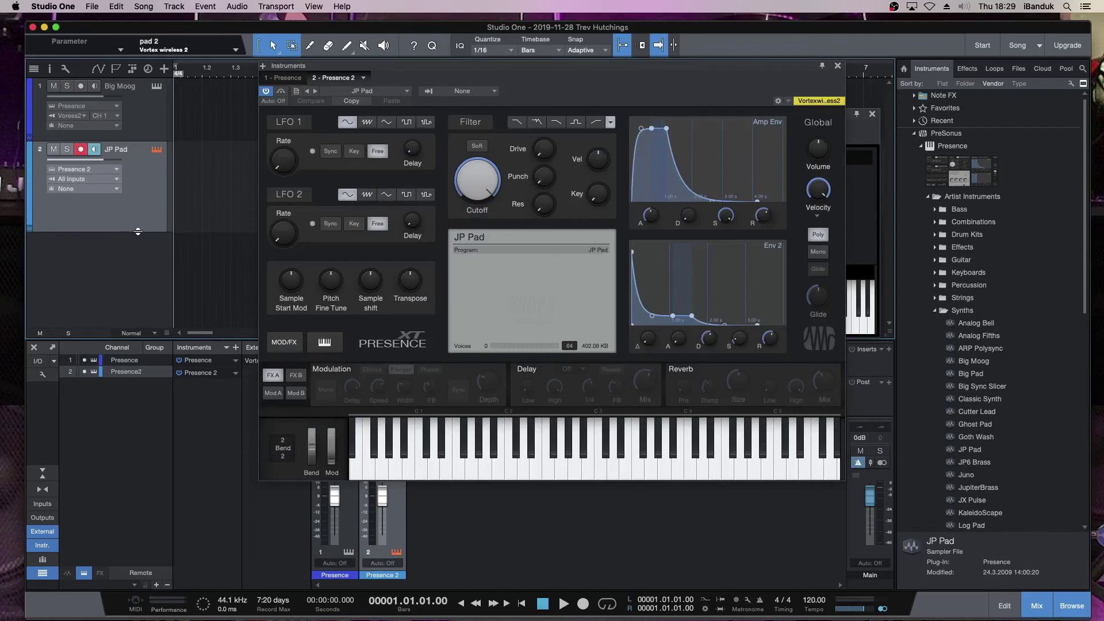
{"action": "left_click", "coordinate": [119, 181]}
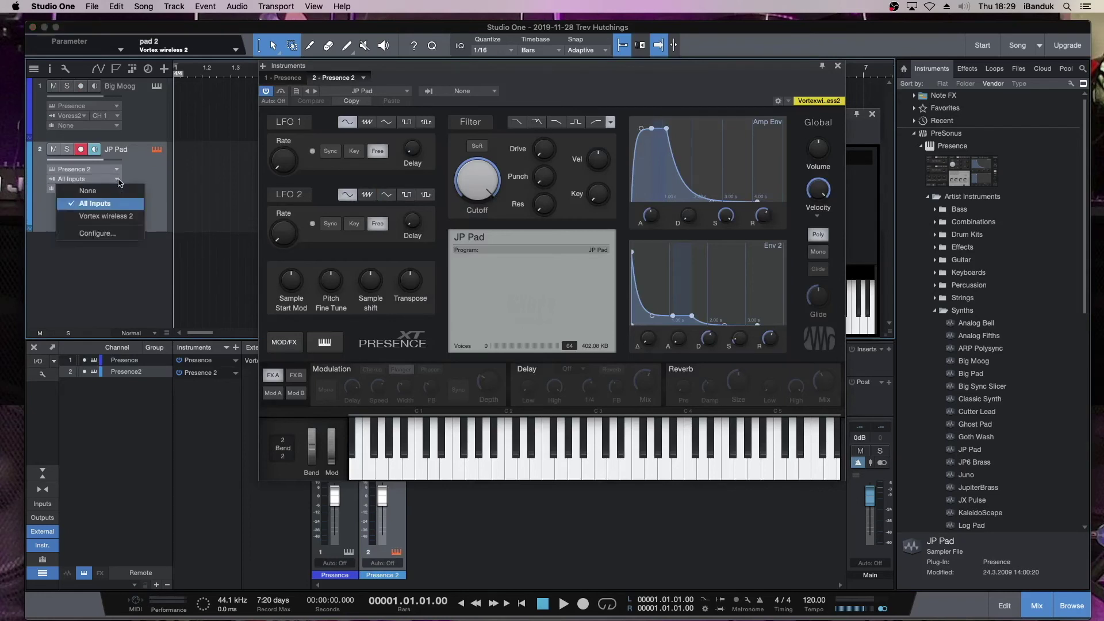
{"action": "left_click", "coordinate": [117, 215]}
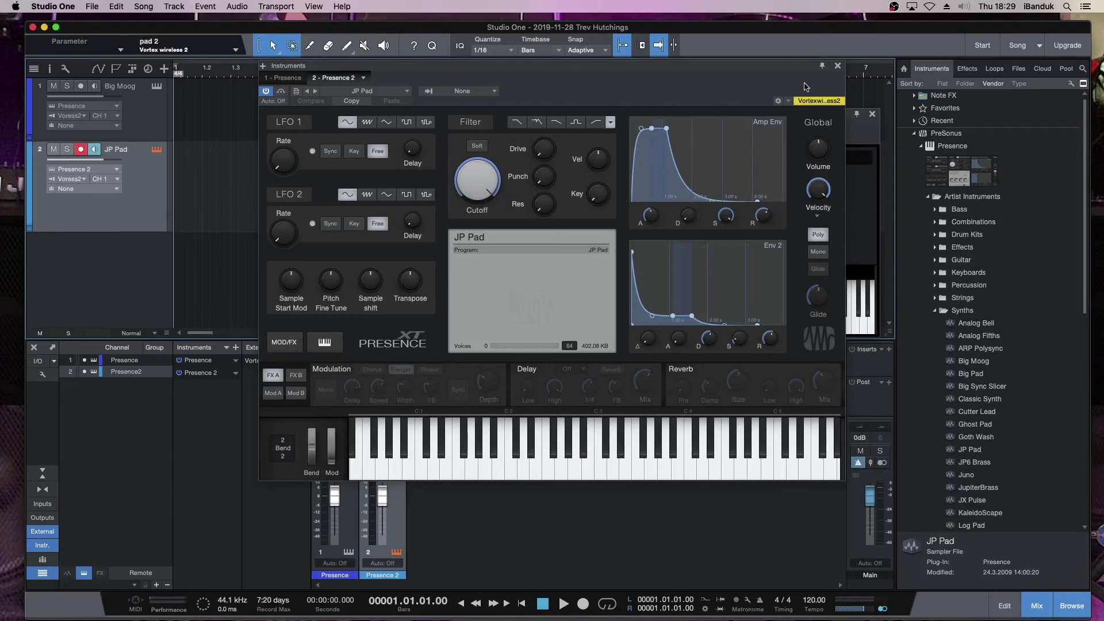
{"action": "left_click", "coordinate": [838, 65]}
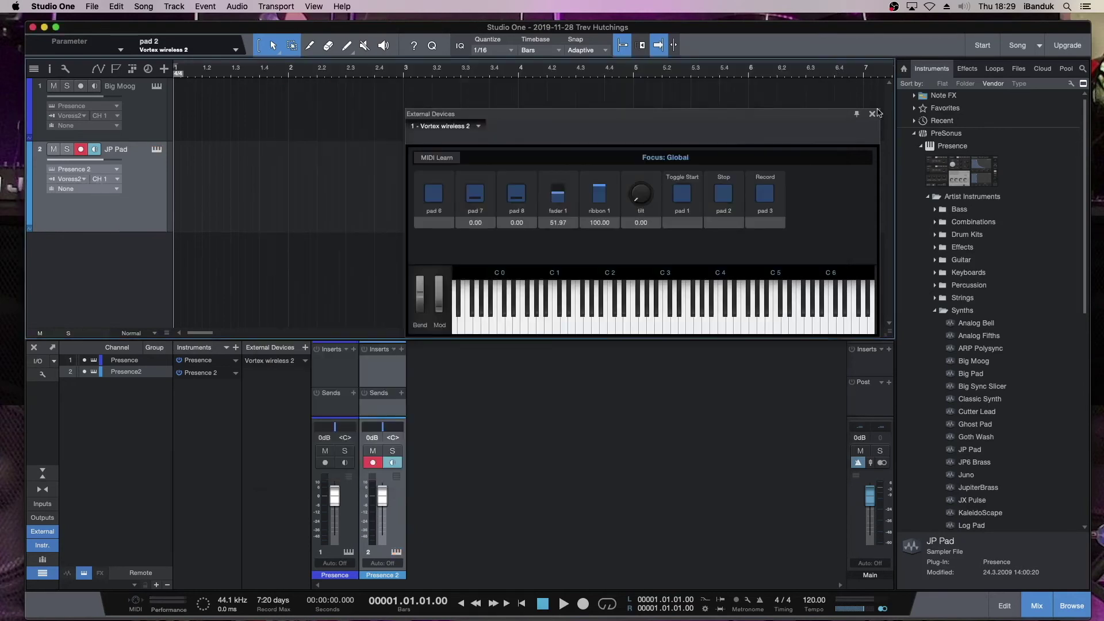
Add a JX Pulse instrument track below JP Pad, set its input to Vortex wireless 2 on CH 2, and close the instrument editor.
{"action": "left_click", "coordinate": [973, 502]}
{"action": "left_click_drag", "start_coordinate": [973, 501], "coordinate": [101, 277]}
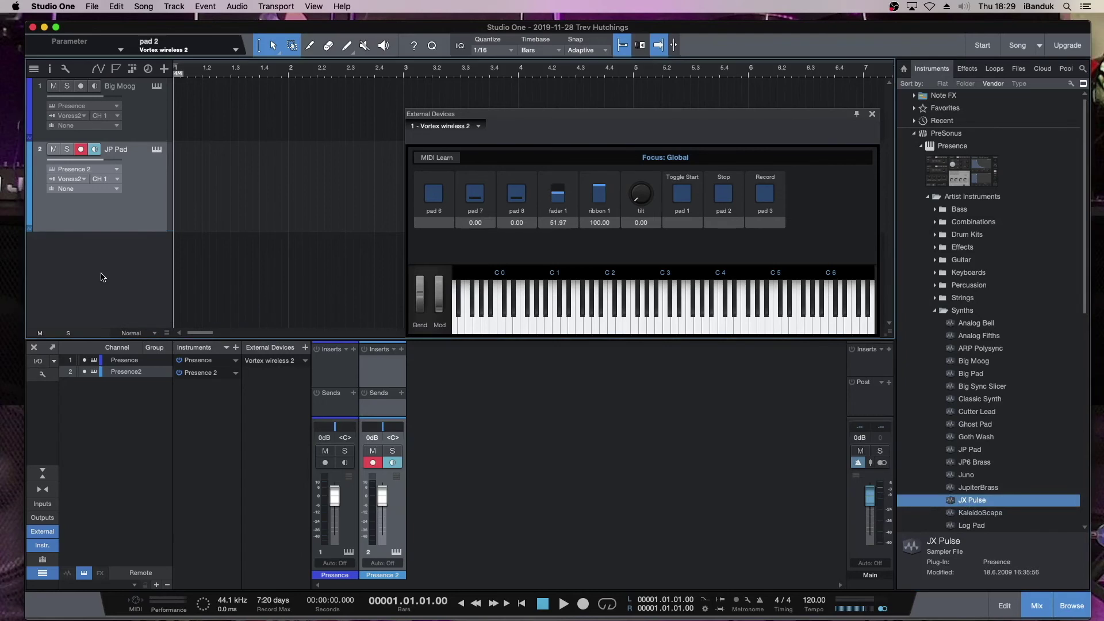
{"action": "left_click", "coordinate": [153, 269]}
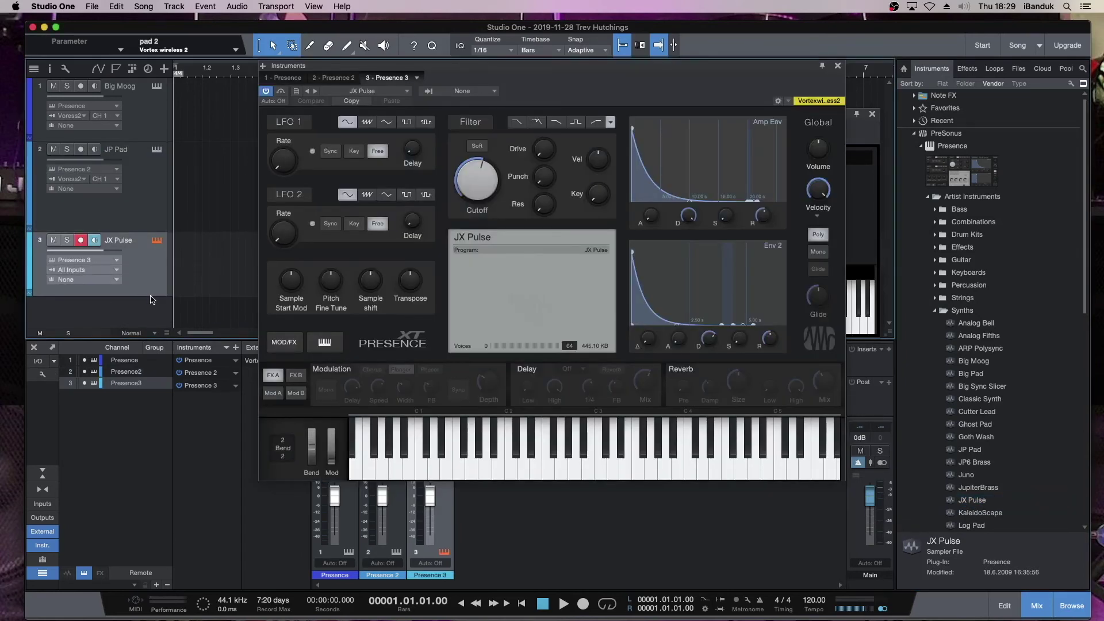
{"action": "left_click", "coordinate": [117, 273]}
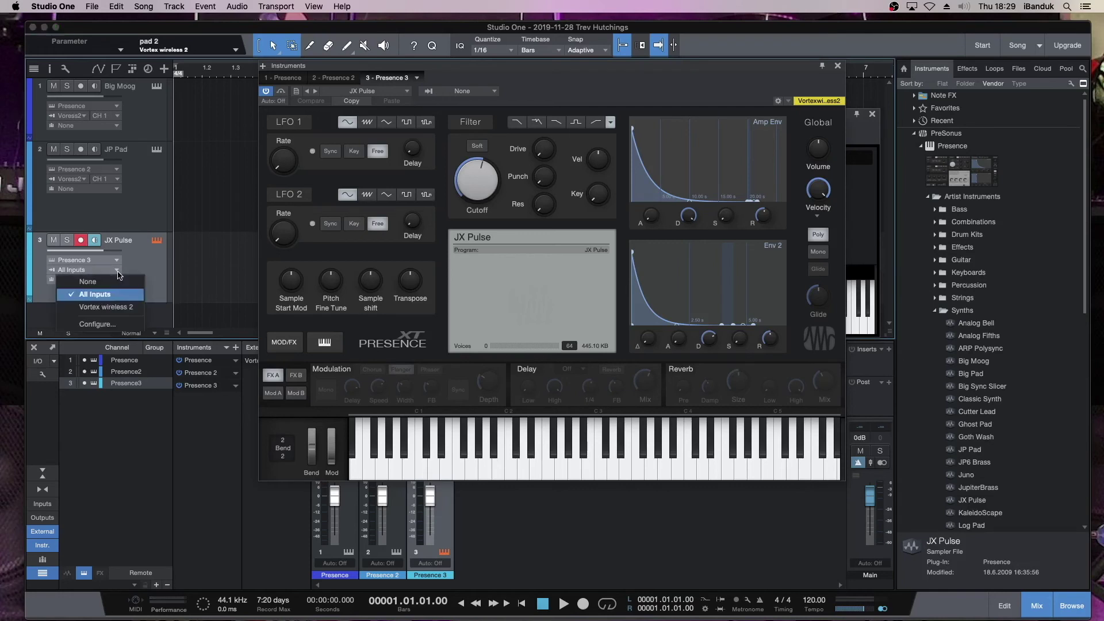
{"action": "left_click", "coordinate": [123, 307]}
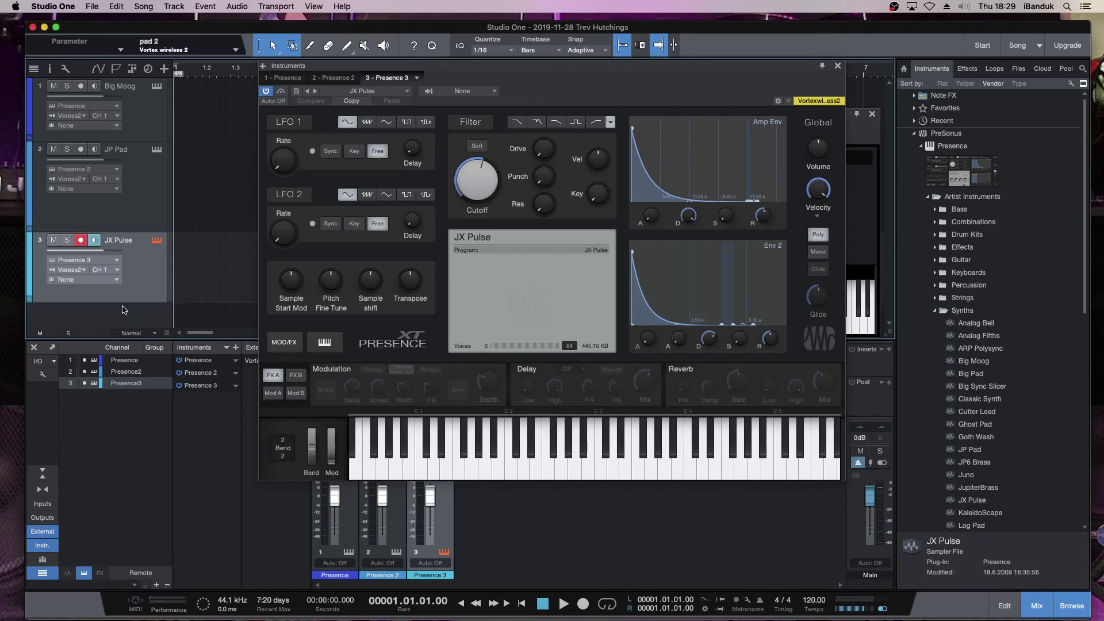
{"action": "left_click", "coordinate": [118, 271]}
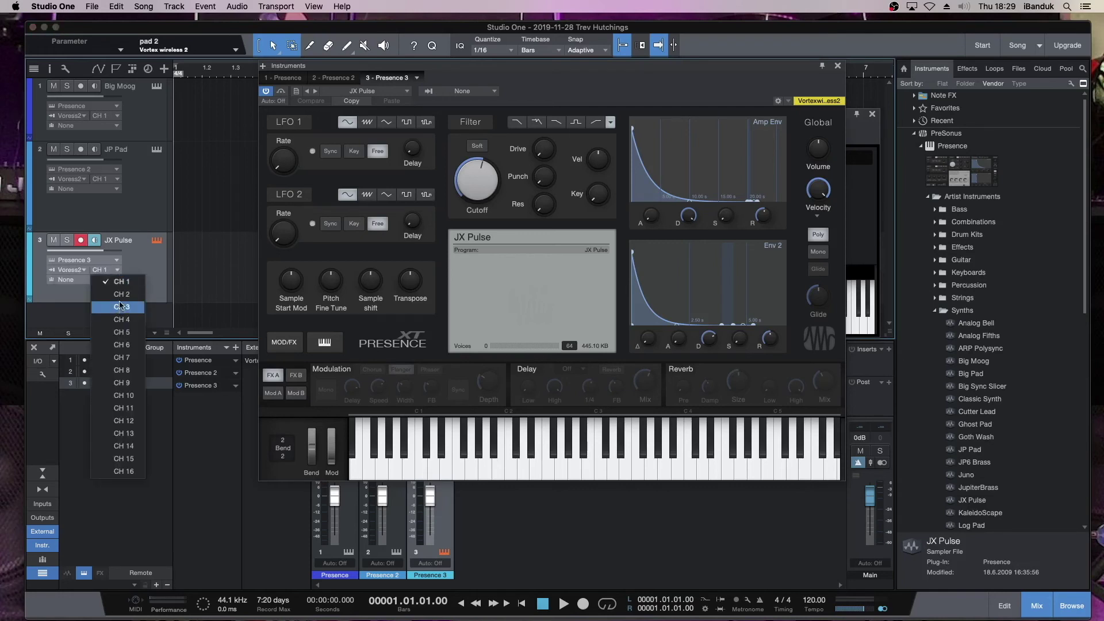
{"action": "left_click", "coordinate": [119, 295]}
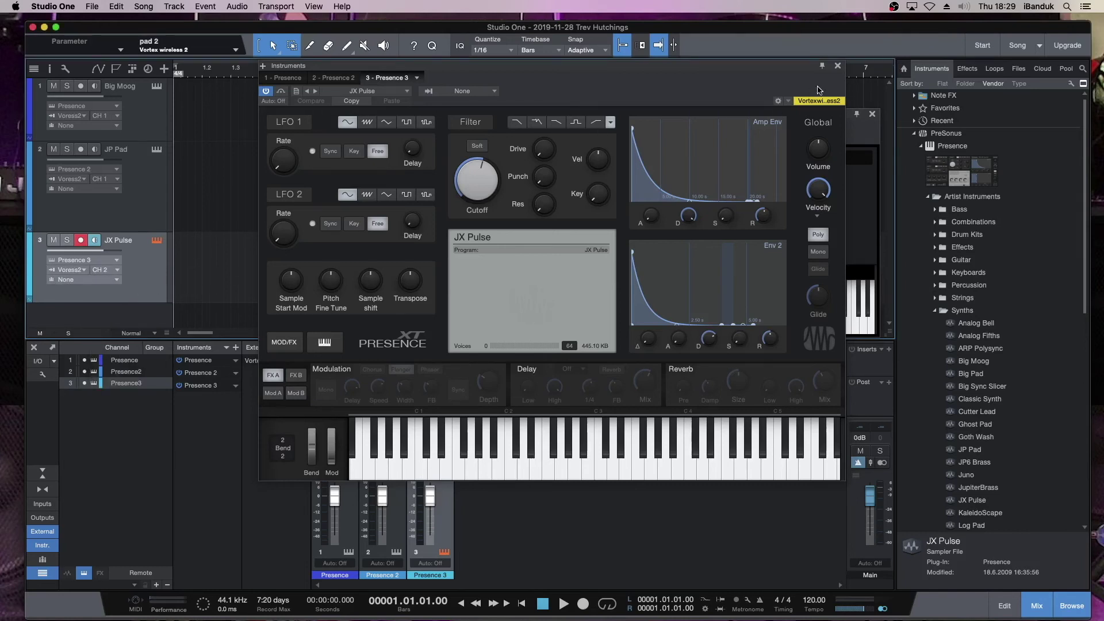
{"action": "left_click", "coordinate": [838, 67]}
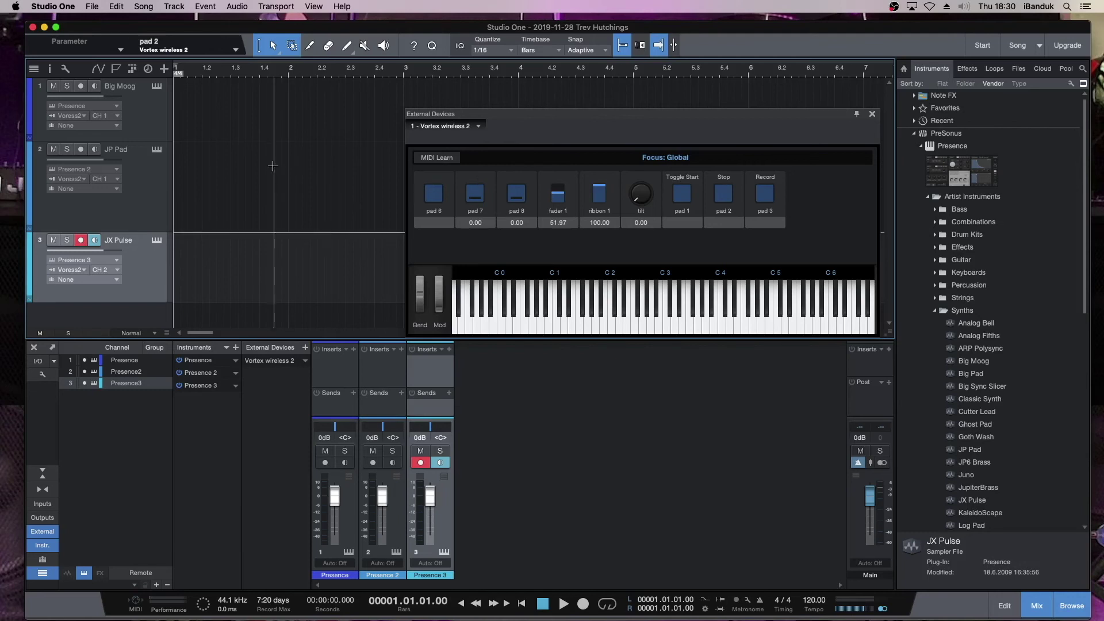
Turn on monitoring for the Big Moog and JP Pad tracks, leaving both not armed for recording.
{"action": "left_click", "coordinate": [81, 150]}
{"action": "left_click", "coordinate": [81, 150]}
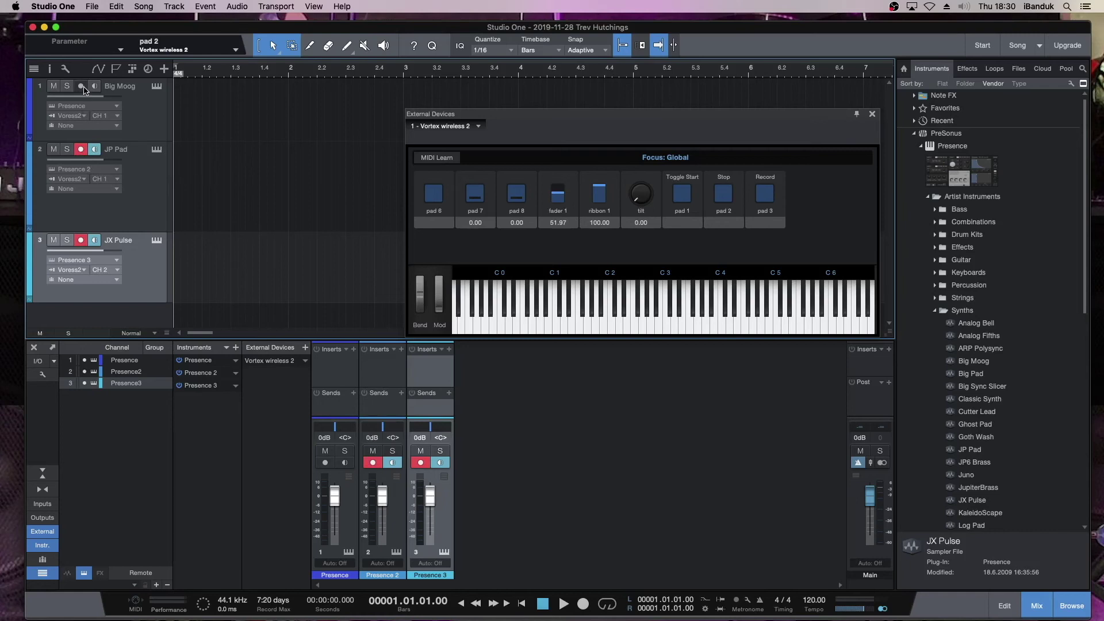
{"action": "left_click", "coordinate": [94, 87]}
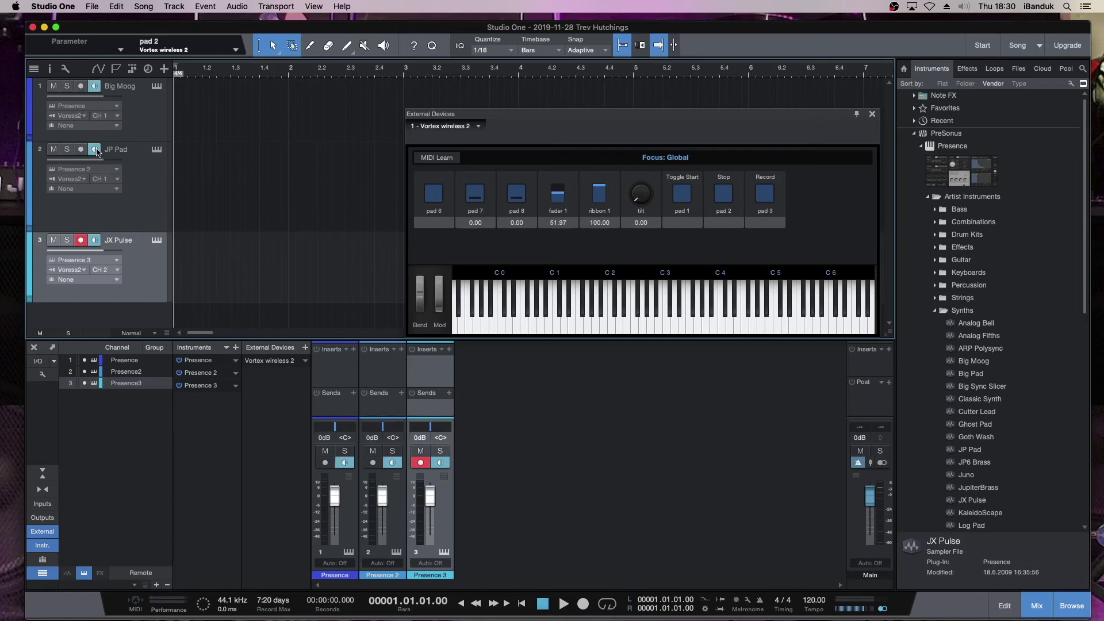
Turn on monitoring for the Big Moog track only and assign its Monitor control to pad 7 on Vortex wireless 2.
{"action": "left_click", "coordinate": [94, 86]}
{"action": "left_click", "coordinate": [94, 86]}
{"action": "left_click", "coordinate": [95, 86]}
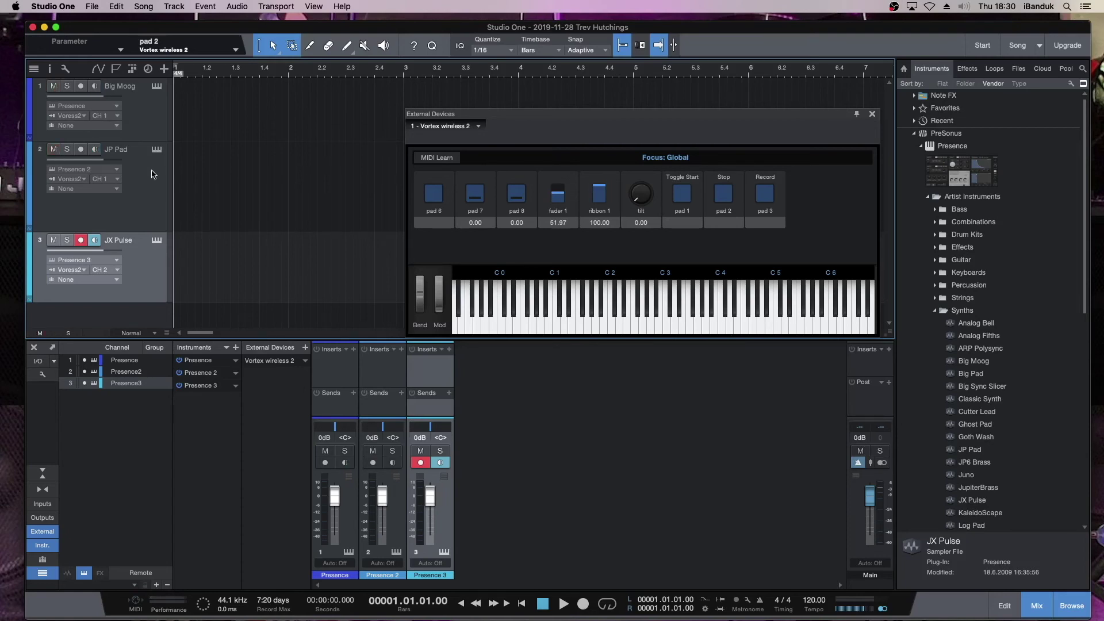
{"action": "left_click", "coordinate": [95, 86]}
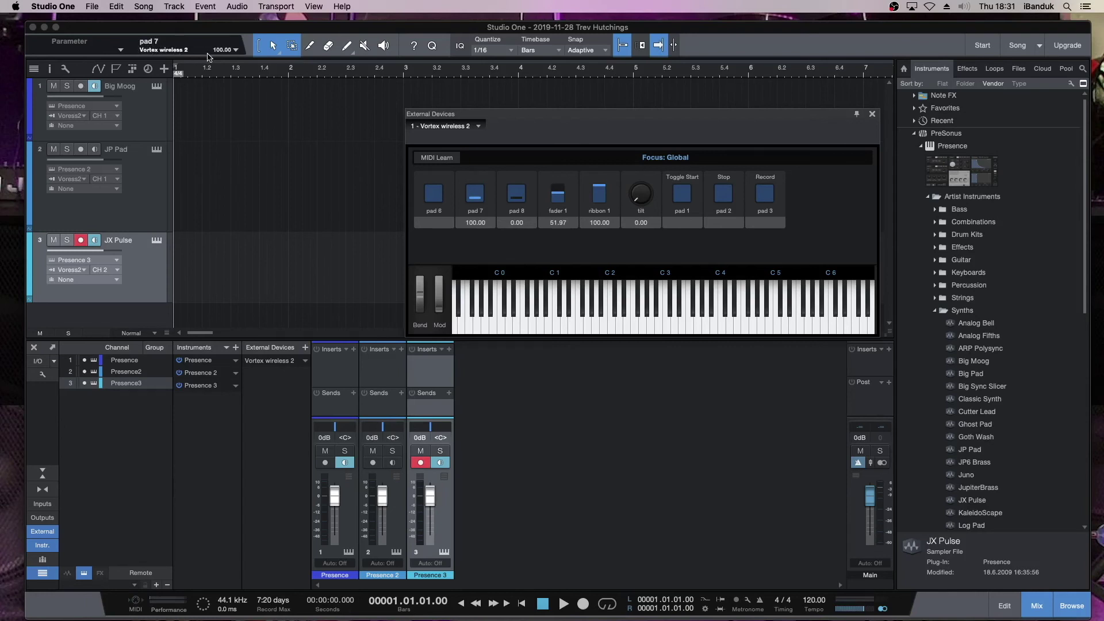
{"action": "right_click", "coordinate": [95, 90]}
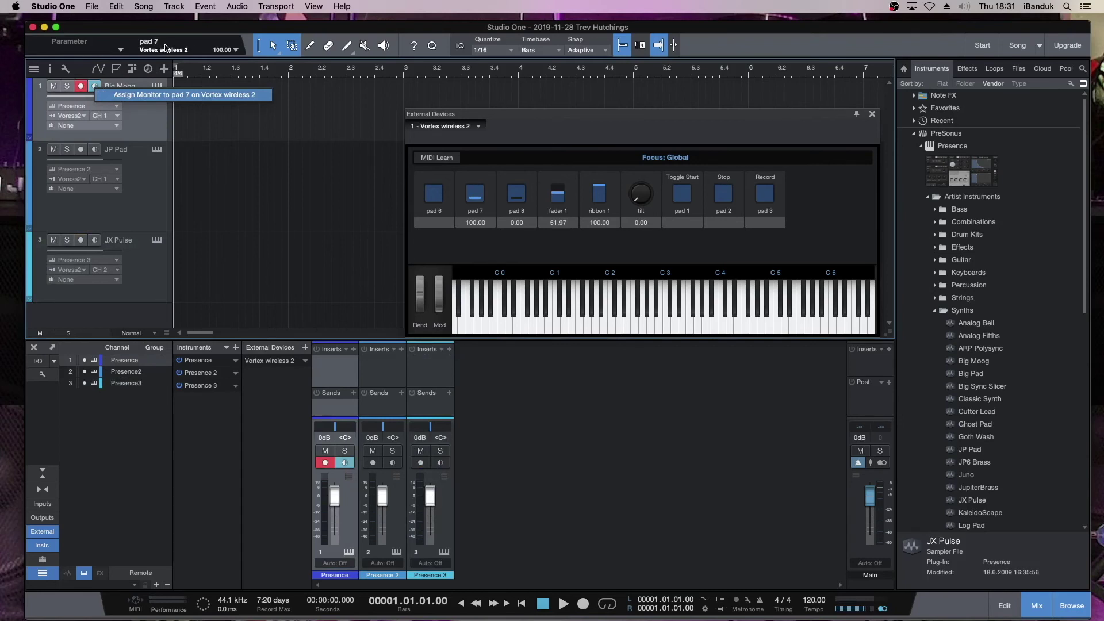
{"action": "left_click", "coordinate": [179, 95]}
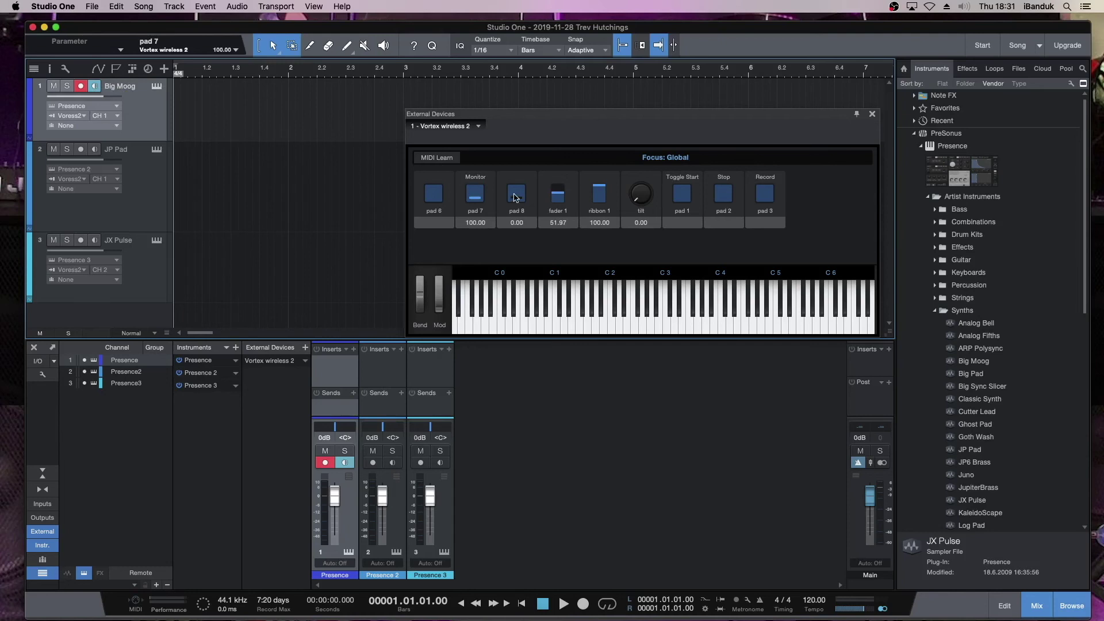
Turn on monitoring for the JP Pad track and assign its Monitor control to pad 8 on Vortex wireless 2.
{"action": "left_click", "coordinate": [517, 197]}
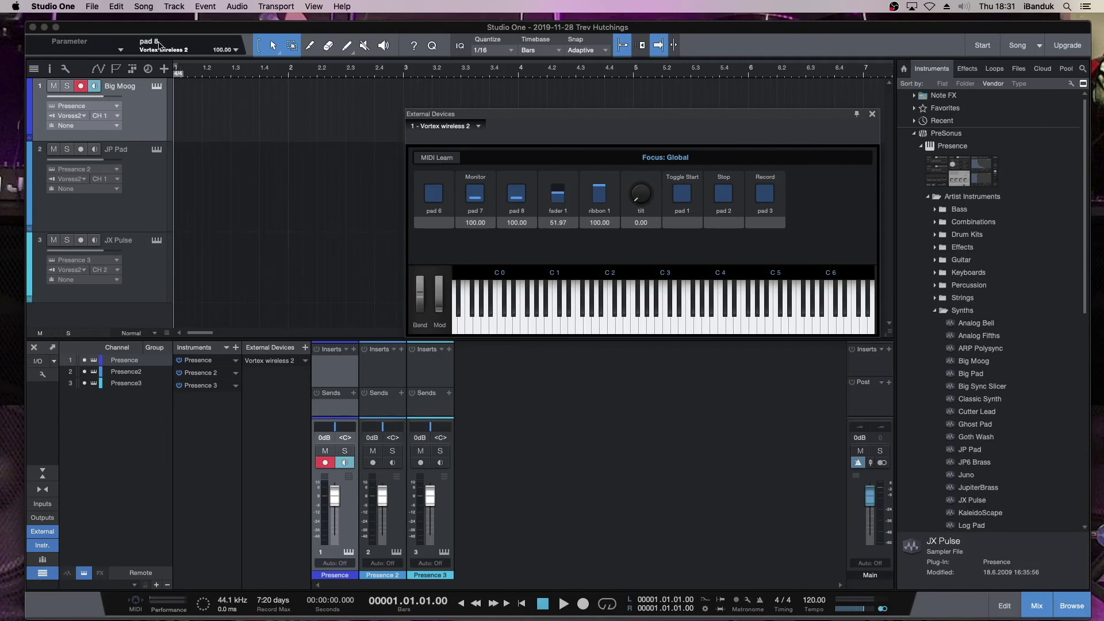
{"action": "left_click", "coordinate": [96, 150]}
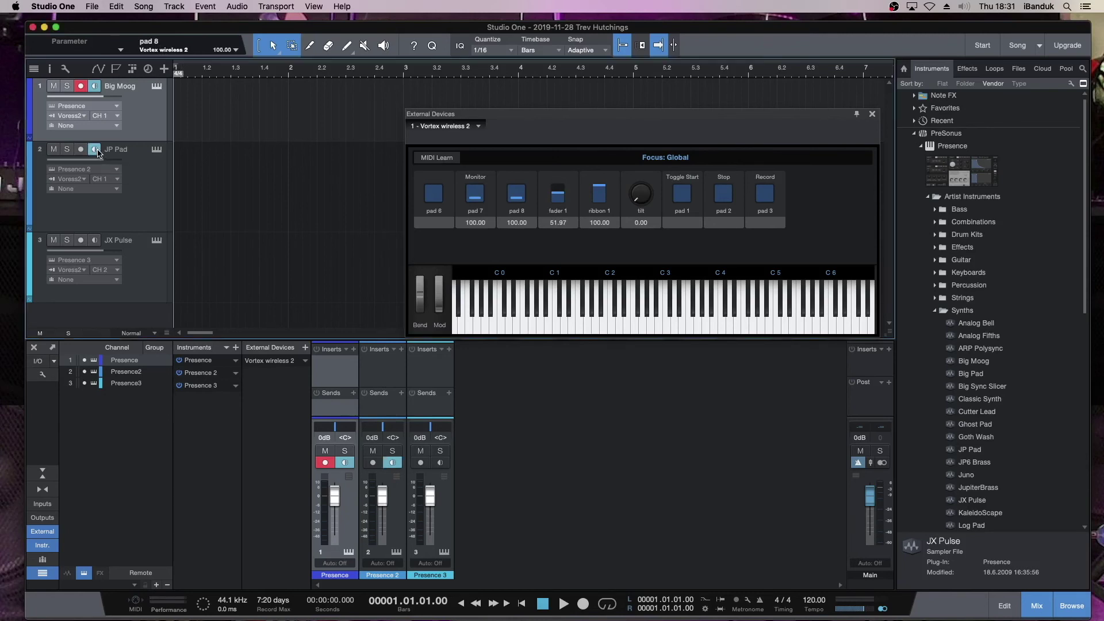
{"action": "key", "text": "Down"}
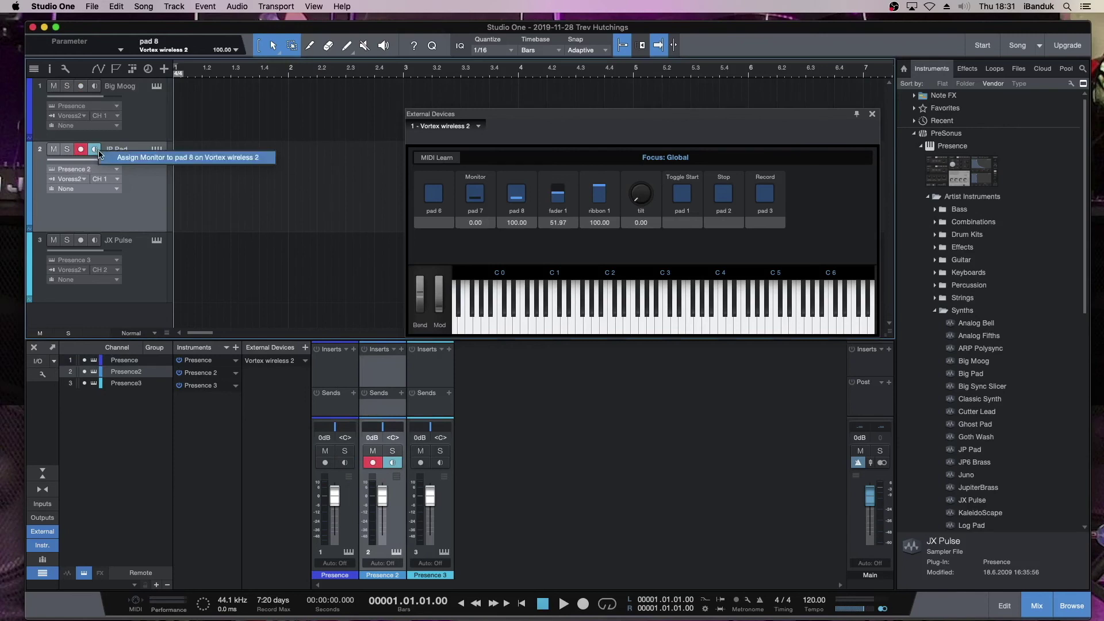
{"action": "left_click", "coordinate": [141, 159]}
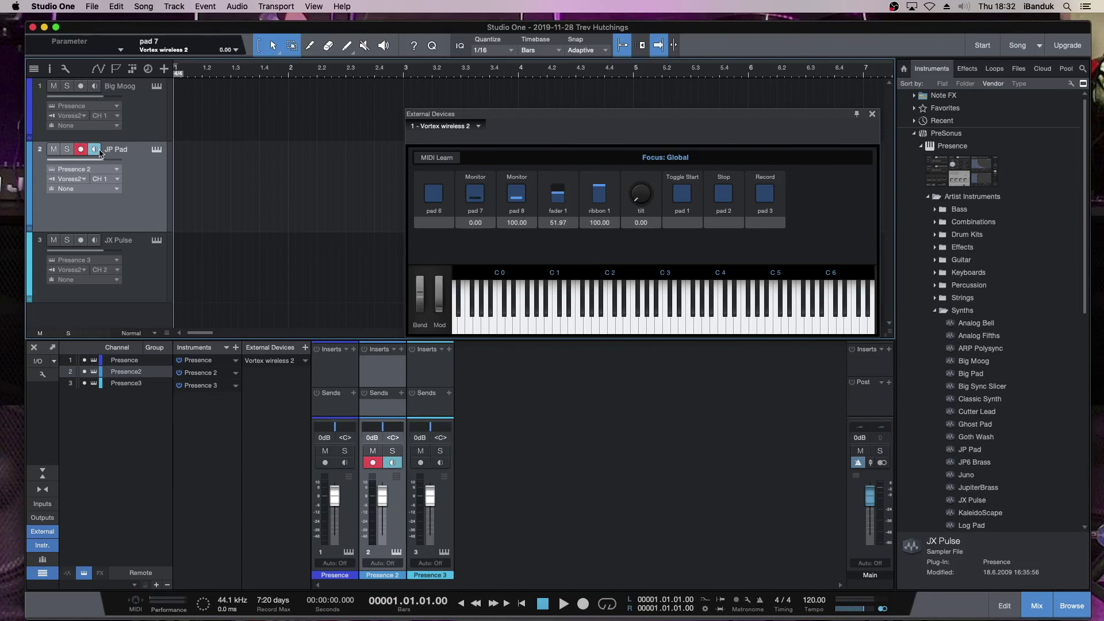
{"action": "mouse_move", "coordinate": [110, 158]}
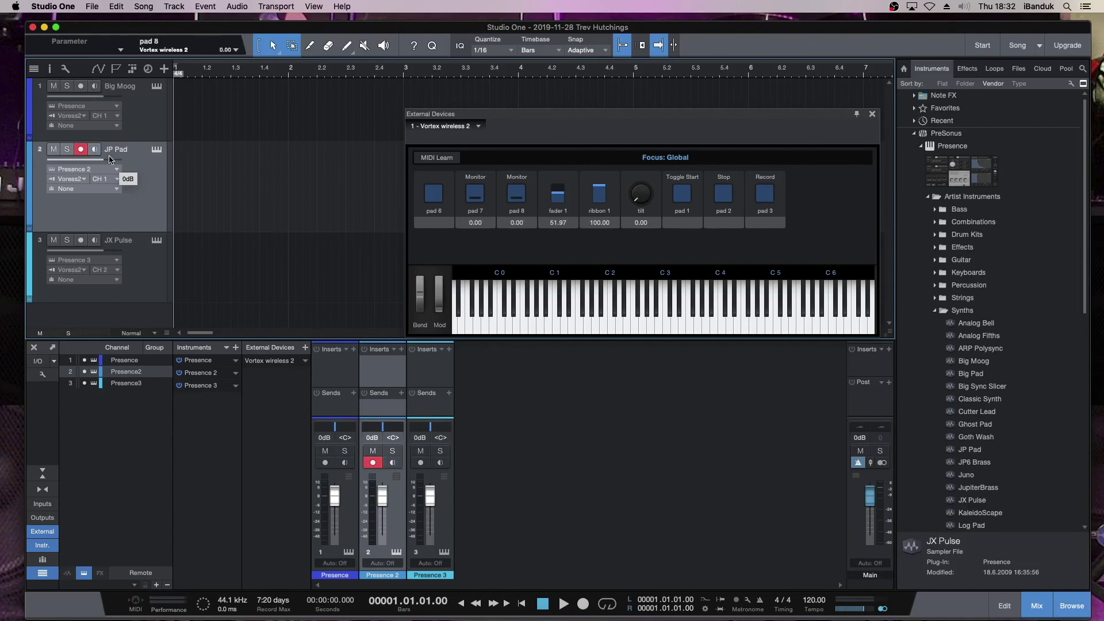
Select the JX Pulse track and assign its channel Volume to fader 1 on Vortex wireless 2.
{"action": "left_click", "coordinate": [566, 182]}
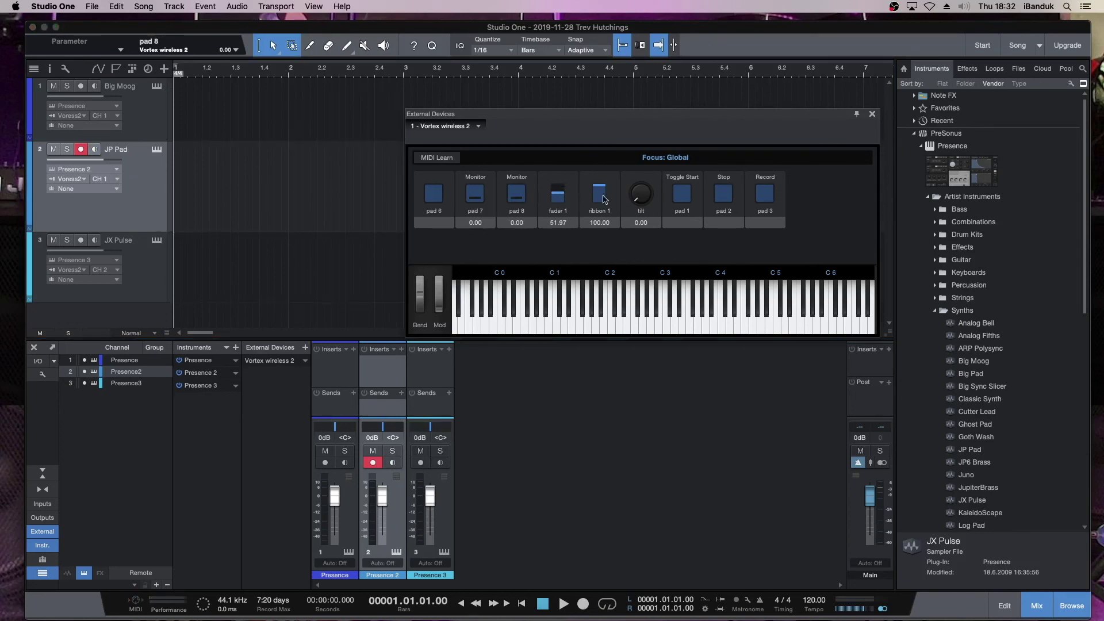
{"action": "left_click", "coordinate": [561, 202]}
{"action": "left_click", "coordinate": [152, 266]}
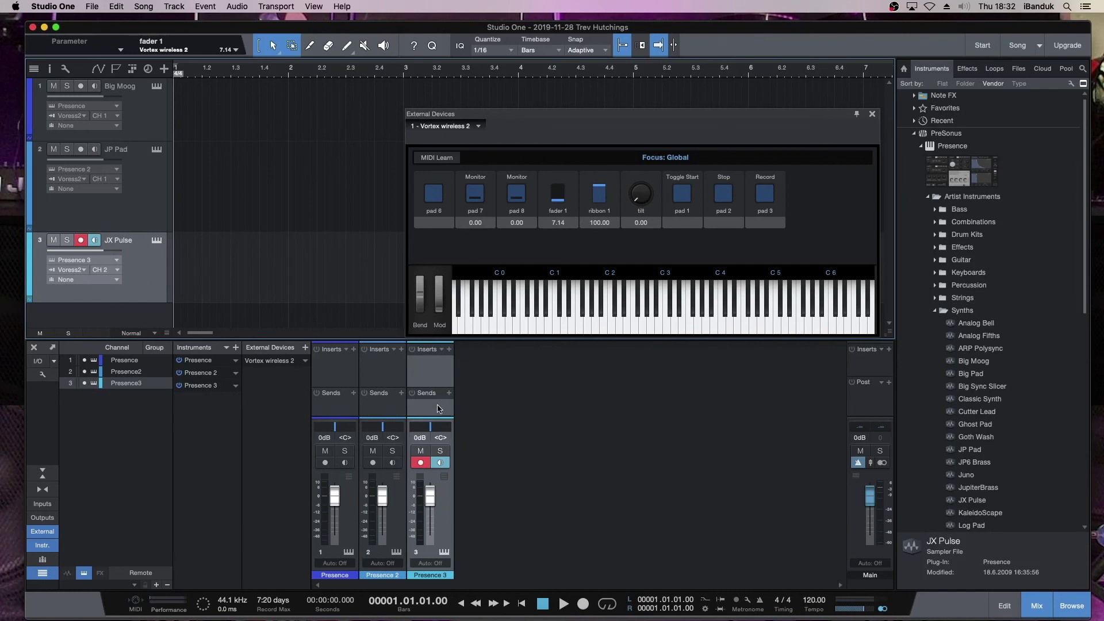
{"action": "right_click", "coordinate": [433, 502]}
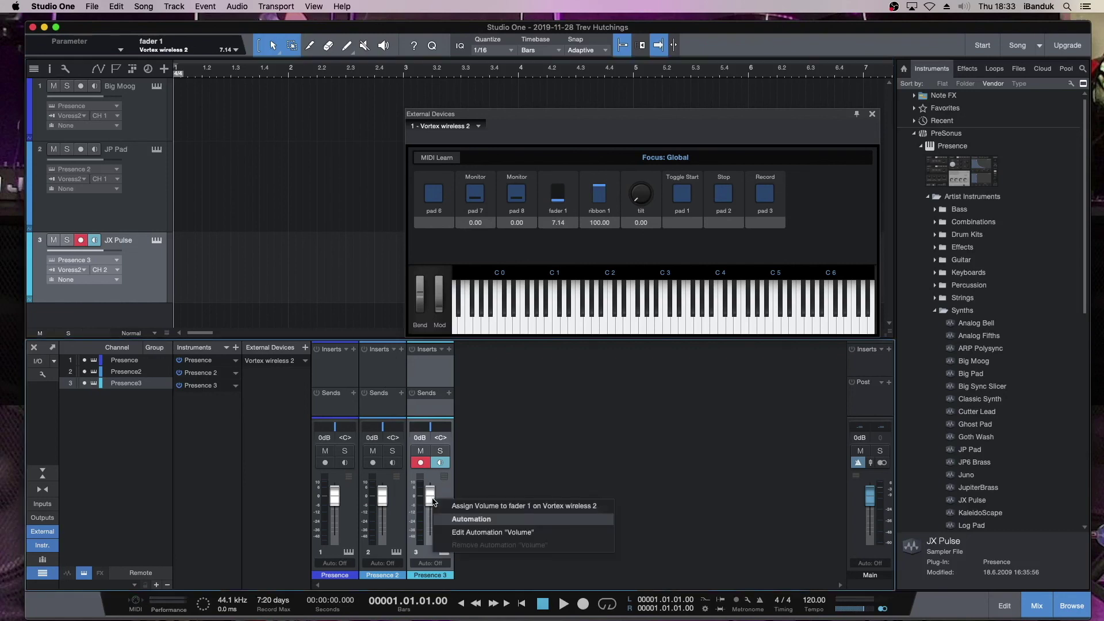
{"action": "left_click", "coordinate": [475, 507]}
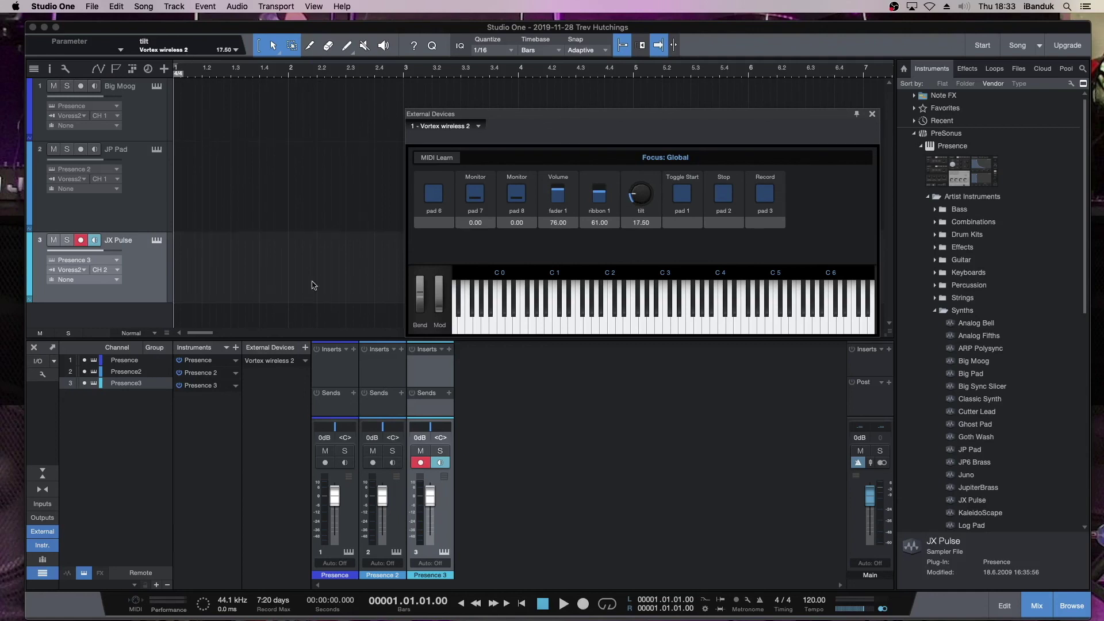
Try to assign the JP Pad channel's Volume to the tilt control on Vortex wireless 2.
{"action": "right_click", "coordinate": [386, 500]}
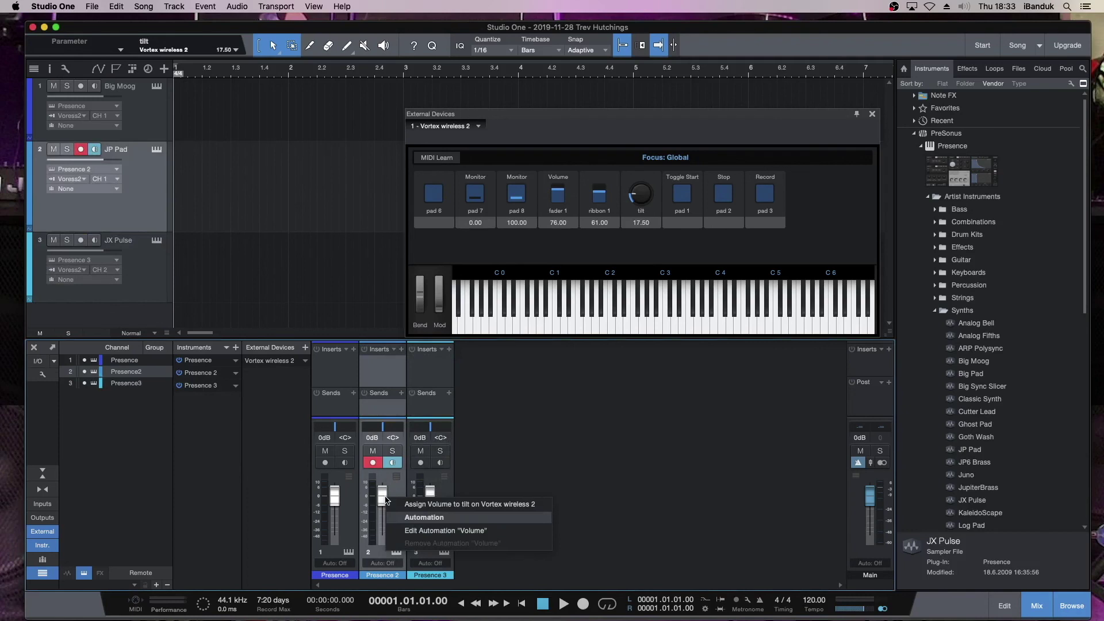
{"action": "left_click", "coordinate": [470, 506]}
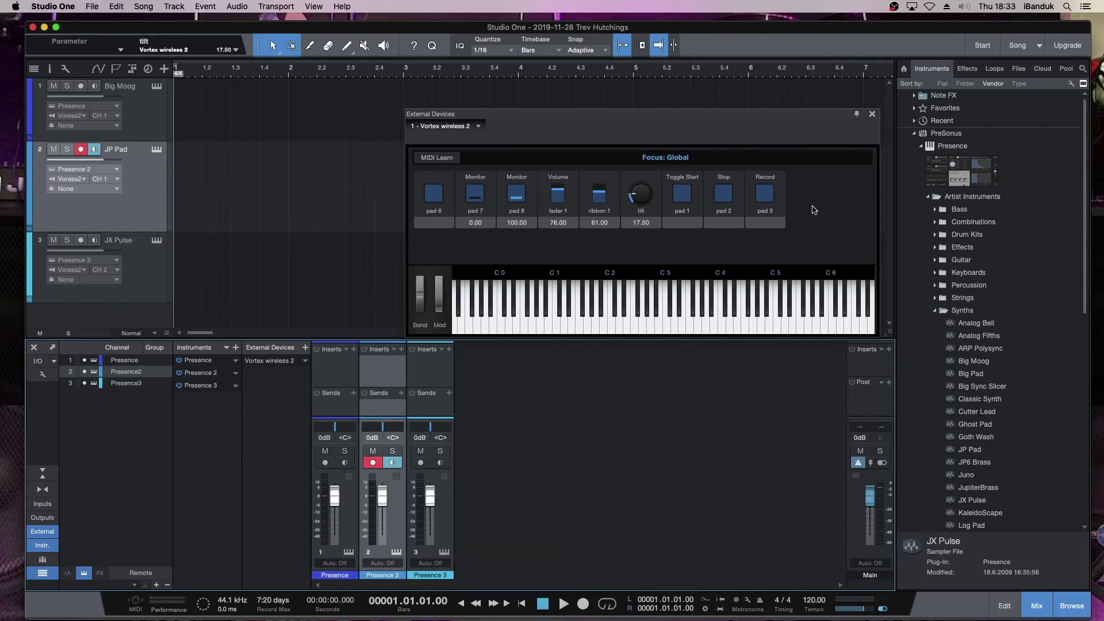